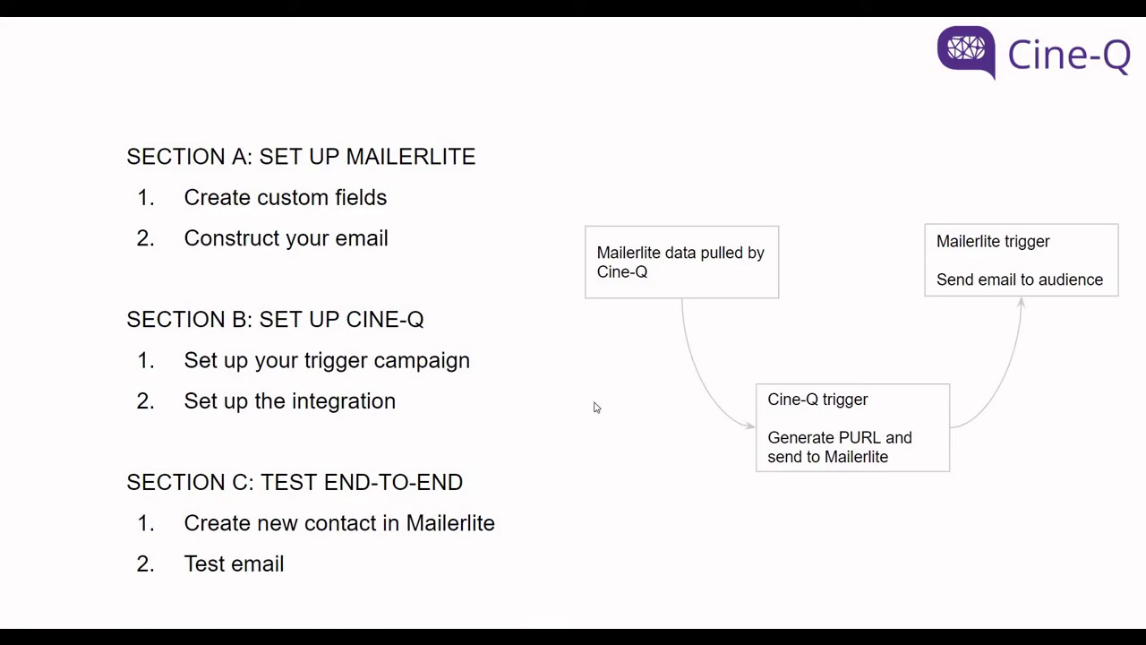
Step: Open MailerLite's Subscribers > Fields page, then start a new Text field and cancel it
{"action": "left_click", "coordinate": [596, 407]}
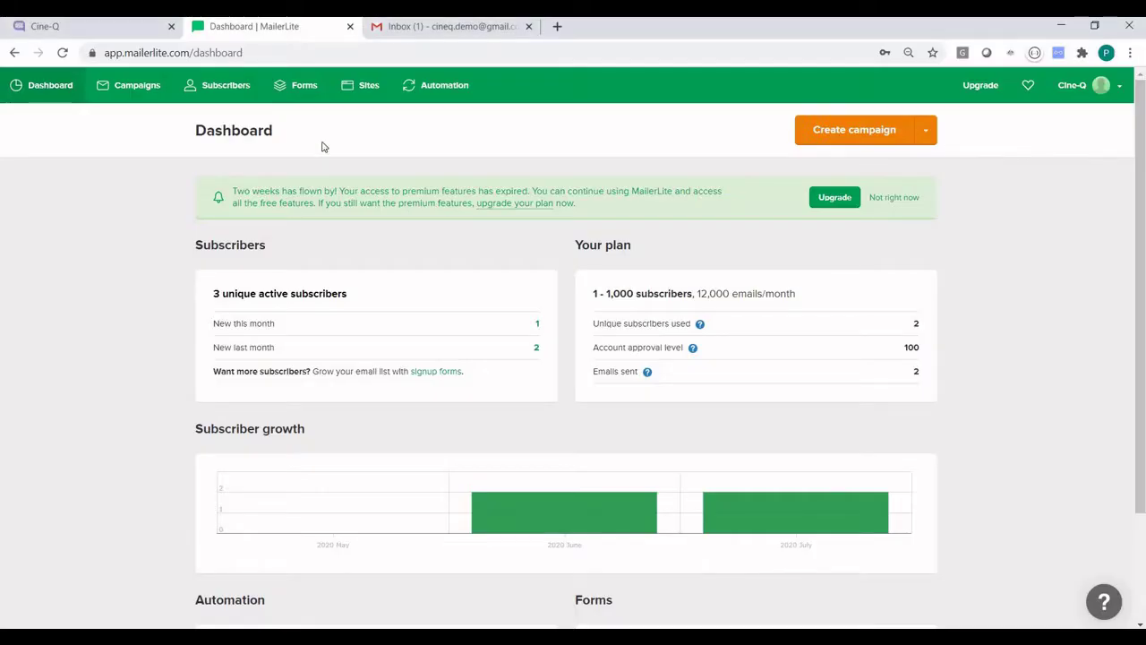
{"action": "left_click", "coordinate": [208, 87]}
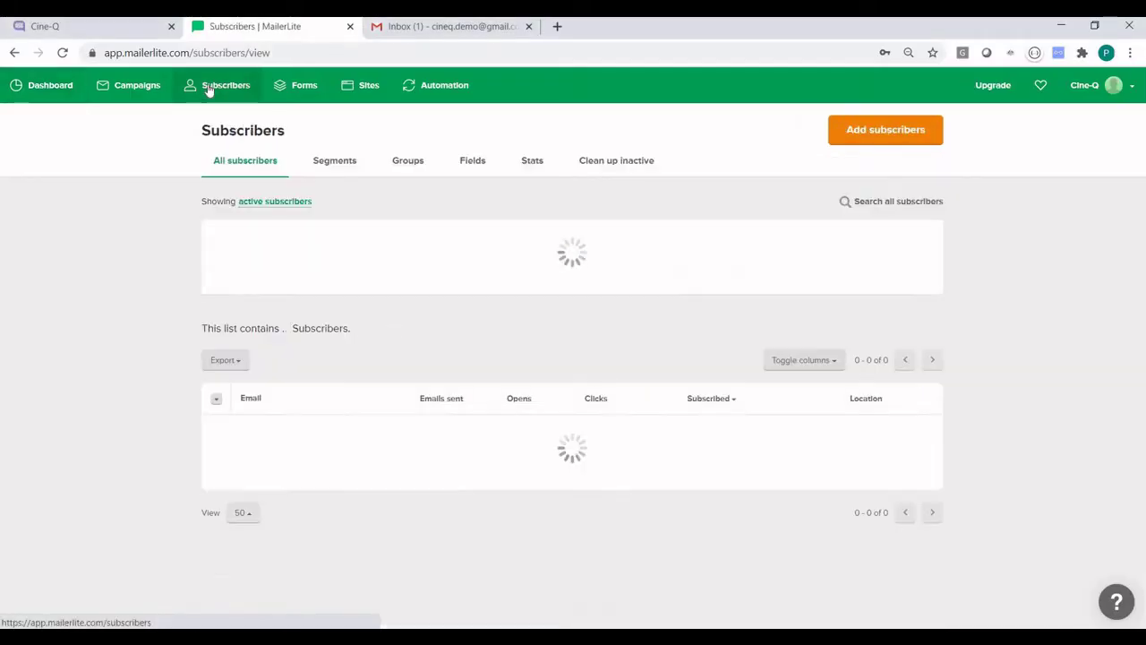
{"action": "left_click", "coordinate": [464, 161]}
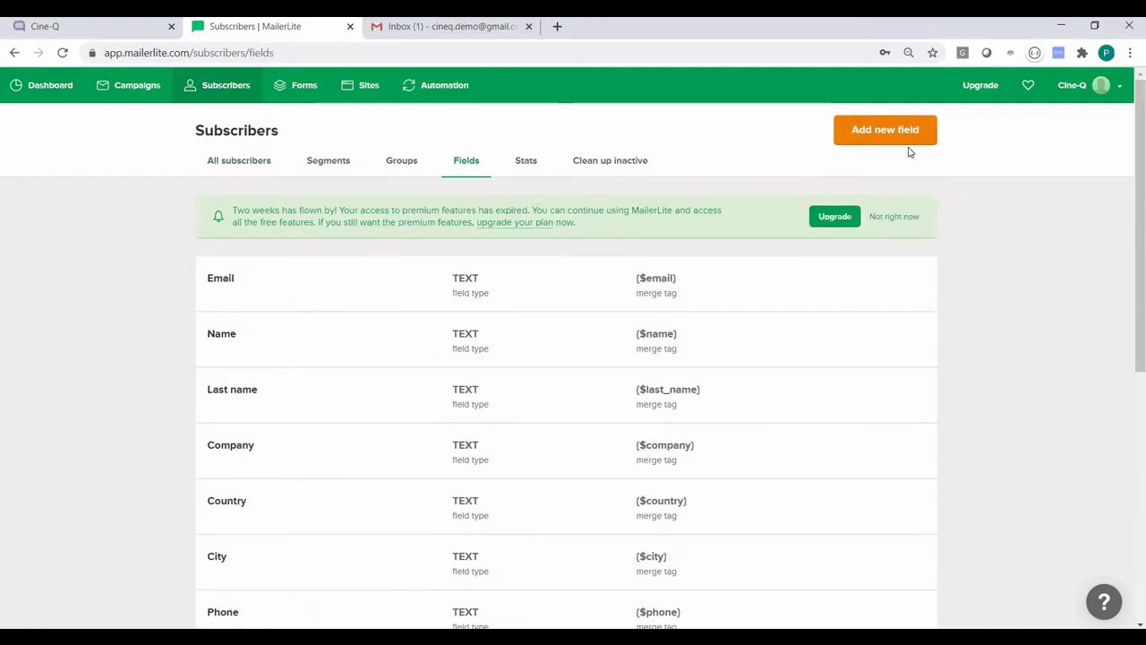
{"action": "left_click", "coordinate": [850, 133]}
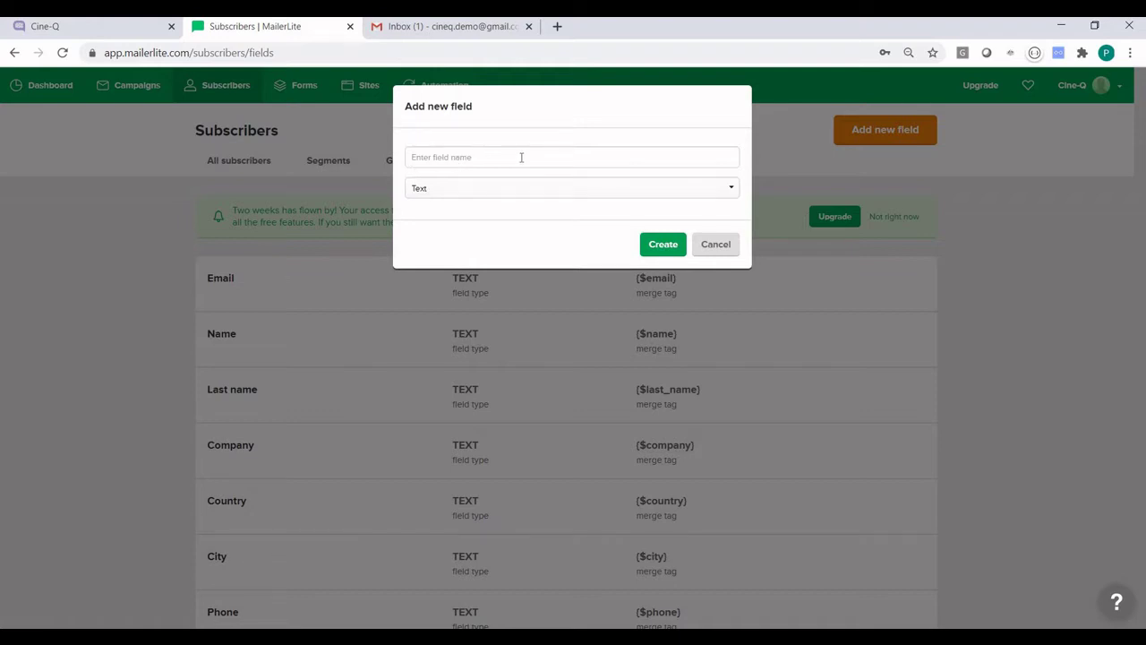
{"action": "left_click", "coordinate": [543, 190]}
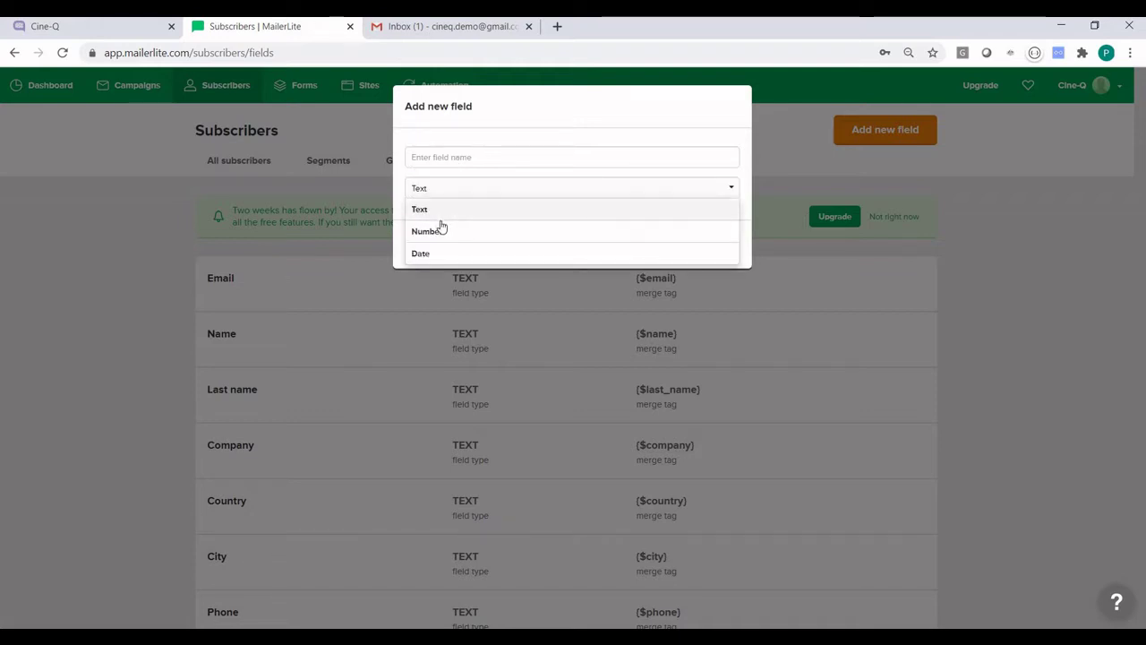
{"action": "left_click", "coordinate": [653, 146]}
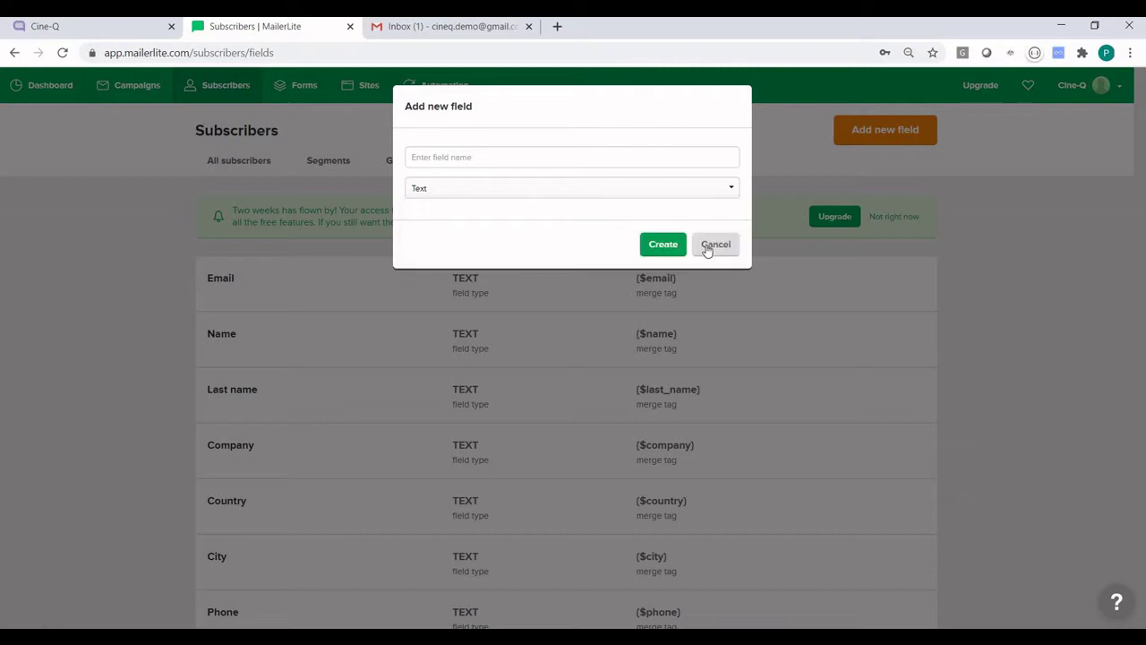
{"action": "left_click", "coordinate": [723, 251]}
Step: Review the Cine-Q PURL, Trigger, Date and Campaign ID fields and their merge tags, like {$cine_q_purl}
{"action": "scroll", "coordinate": [181, 445], "scroll_direction": "down", "scroll_amount": 3}
{"action": "scroll", "coordinate": [181, 445], "scroll_direction": "down", "scroll_amount": 3}
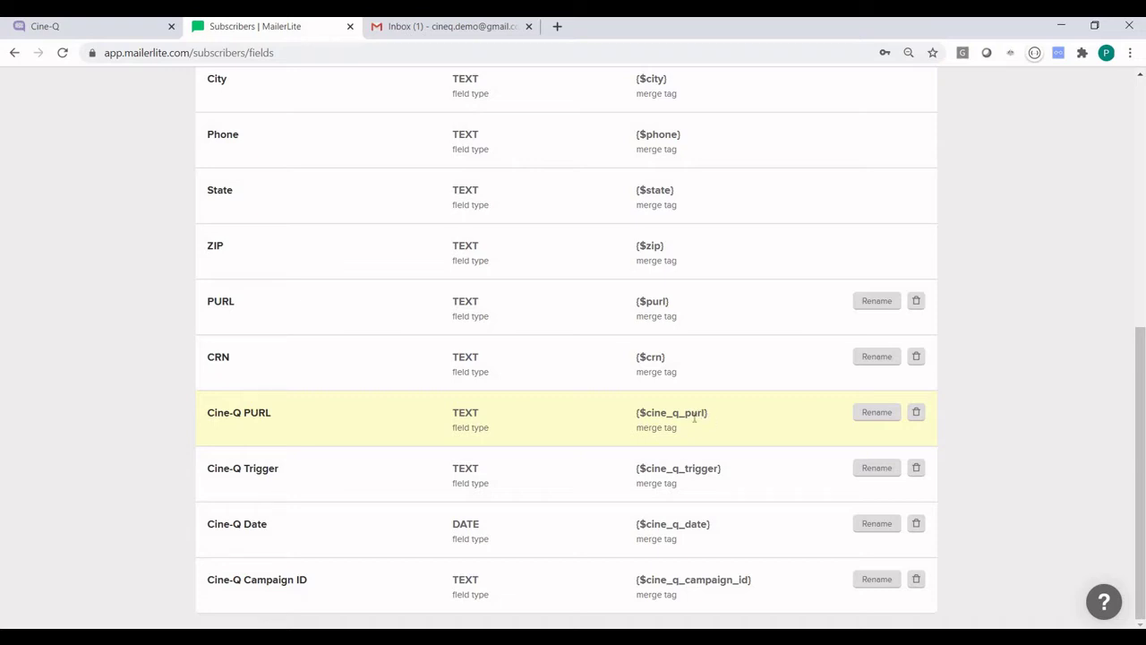
{"action": "left_click_drag", "start_coordinate": [637, 411], "coordinate": [709, 416]}
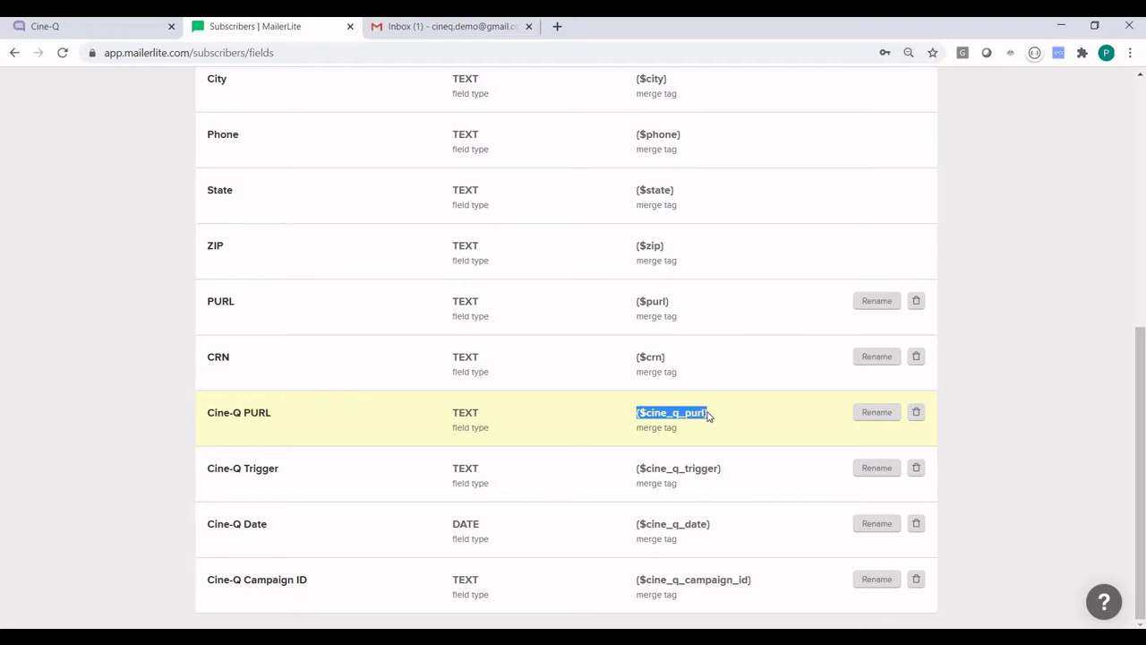
{"action": "left_click", "coordinate": [105, 337]}
{"action": "scroll", "coordinate": [146, 236], "scroll_direction": "up", "scroll_amount": 5}
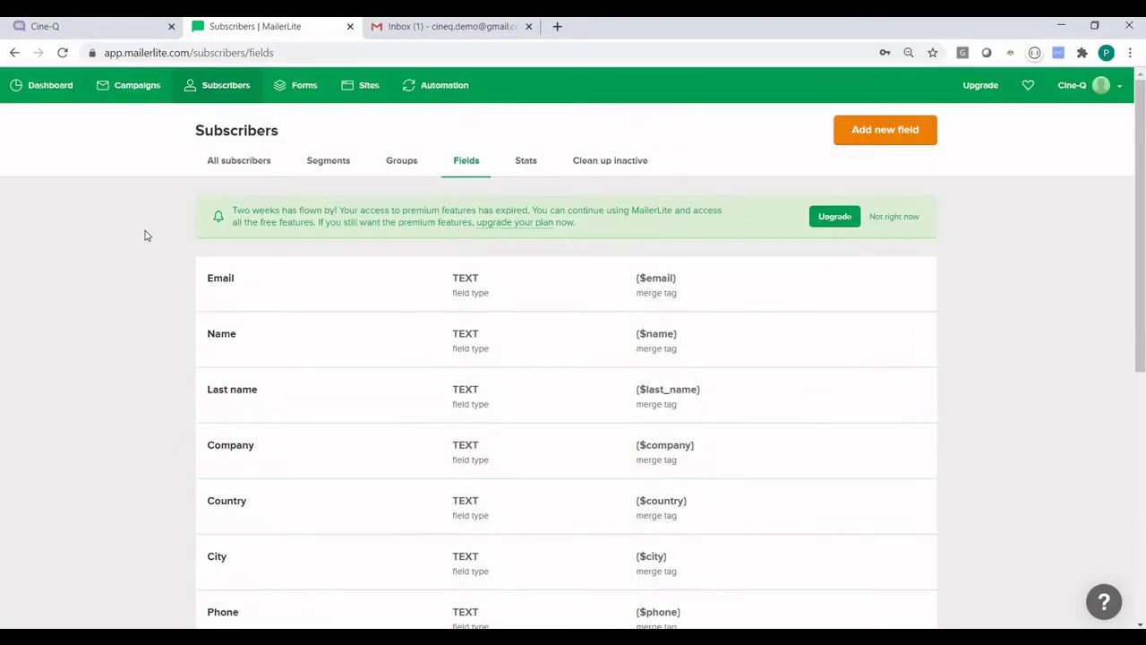
Step: Open the Cine-Q Demo draft from Campaigns > Drafts in the drag & drop editor
{"action": "left_click", "coordinate": [137, 85]}
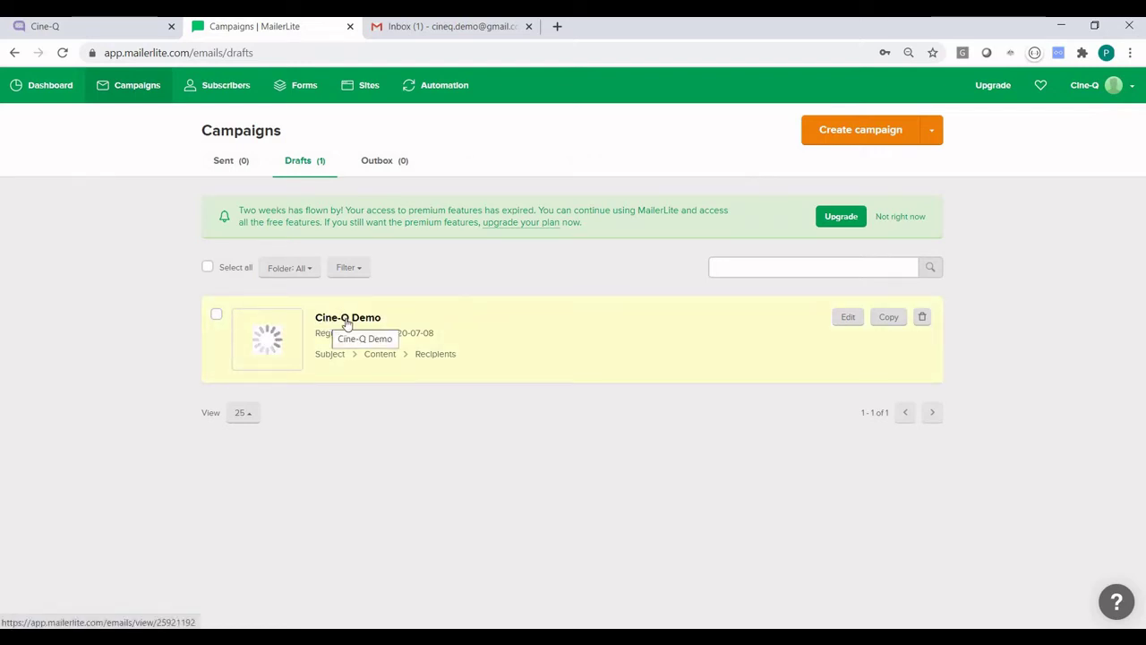
{"action": "left_click", "coordinate": [346, 322]}
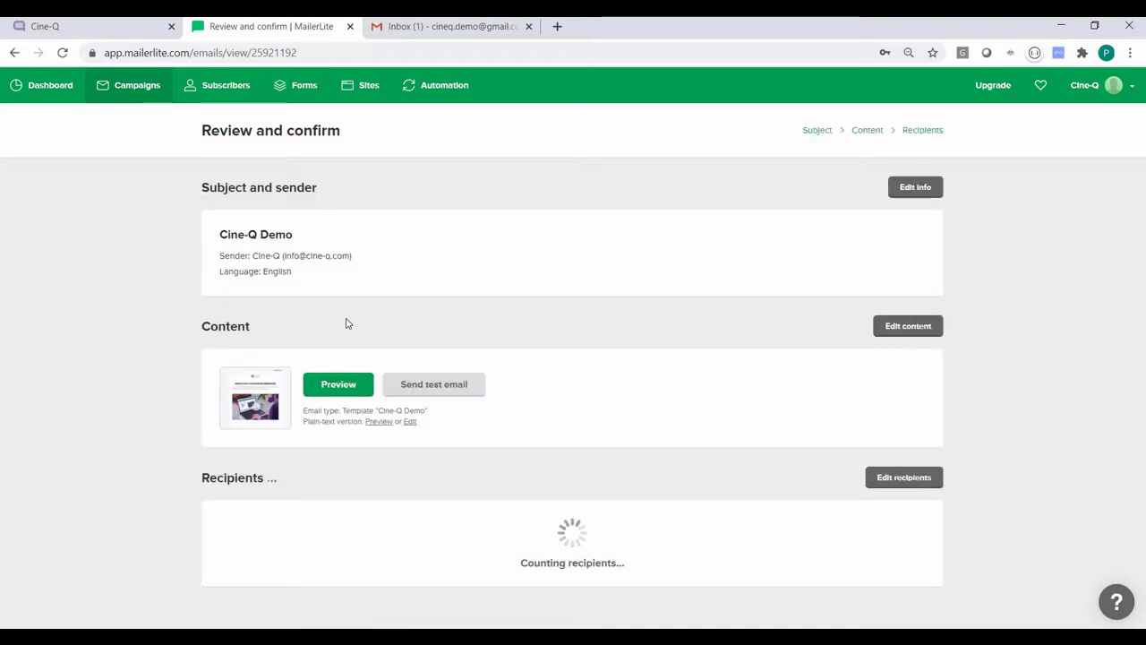
{"action": "left_click", "coordinate": [912, 328]}
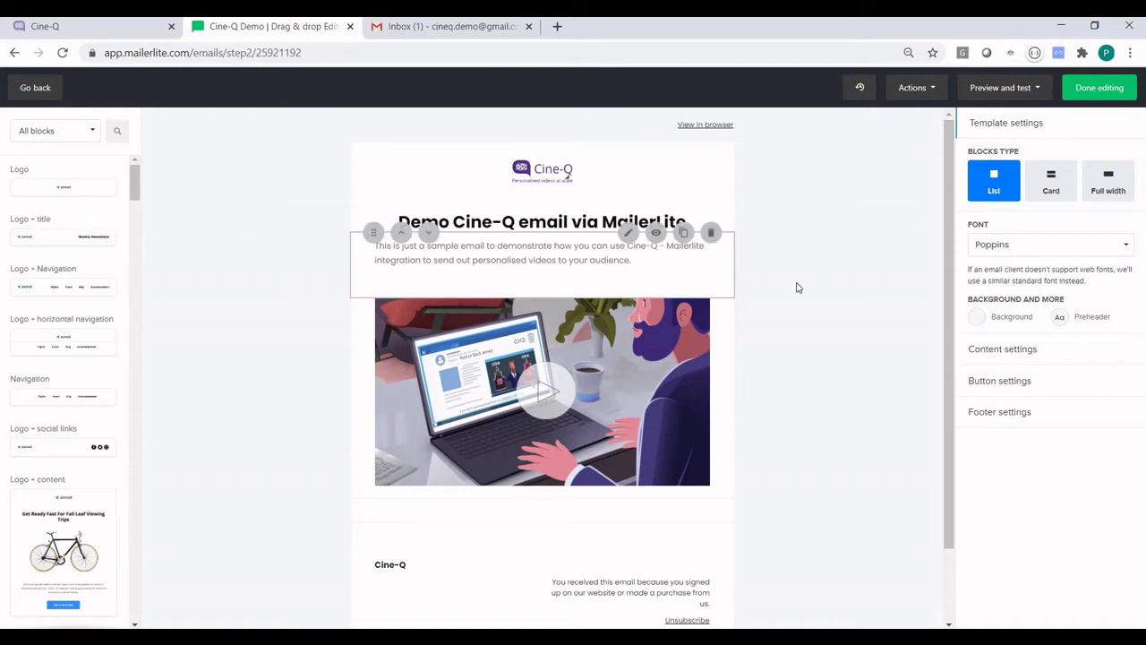
Step: Confirm the video image links to {$cine_q_purl}, then finish editing to reach Recipients
{"action": "left_click", "coordinate": [683, 392]}
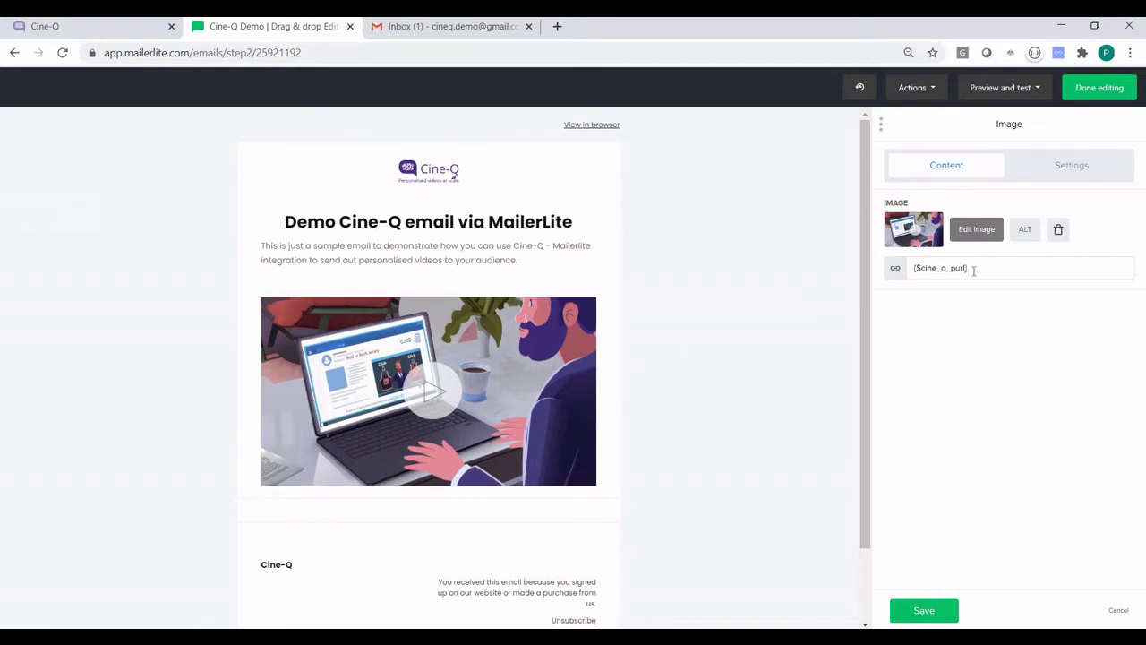
{"action": "left_click", "coordinate": [933, 268]}
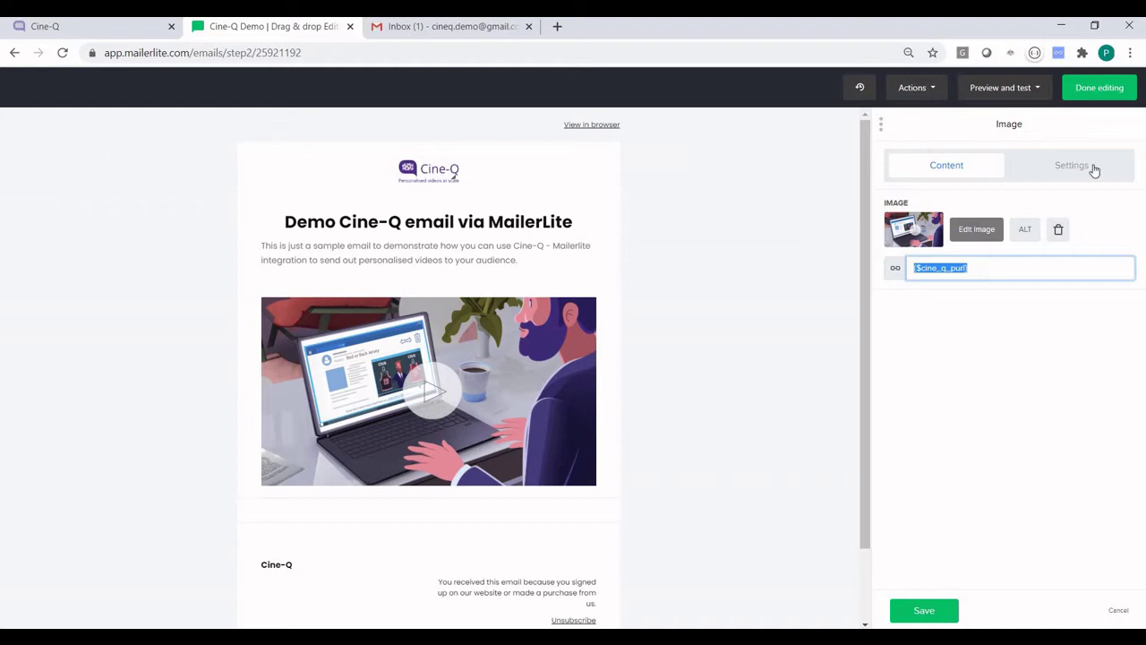
{"action": "left_click", "coordinate": [1100, 89]}
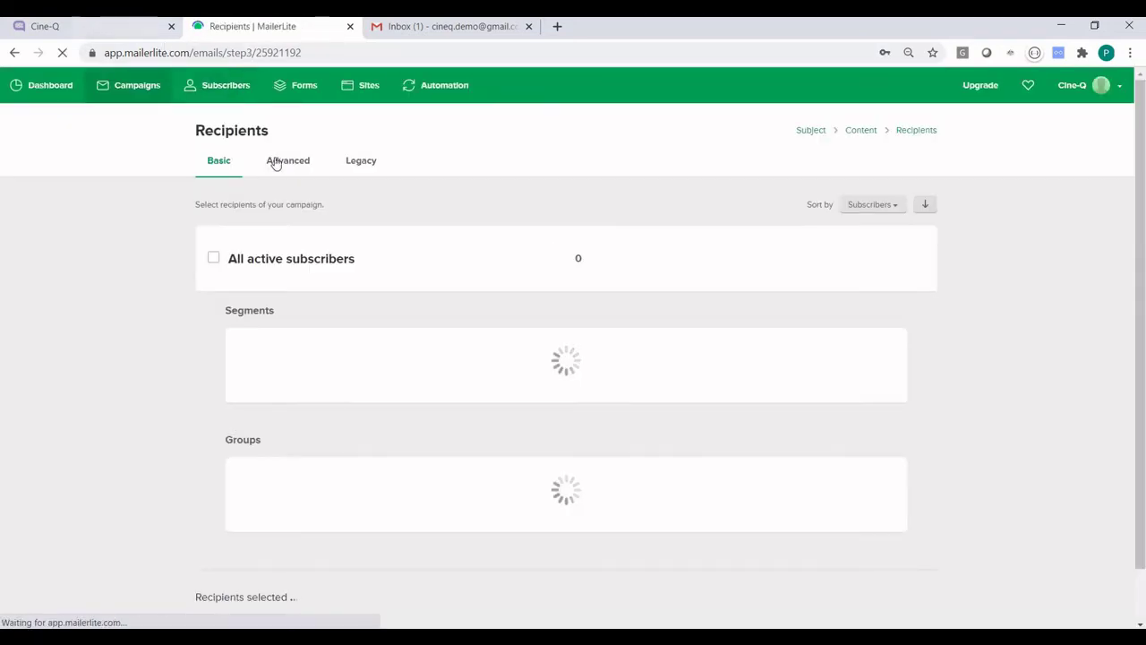
{"action": "key", "text": "alt+Tab"}
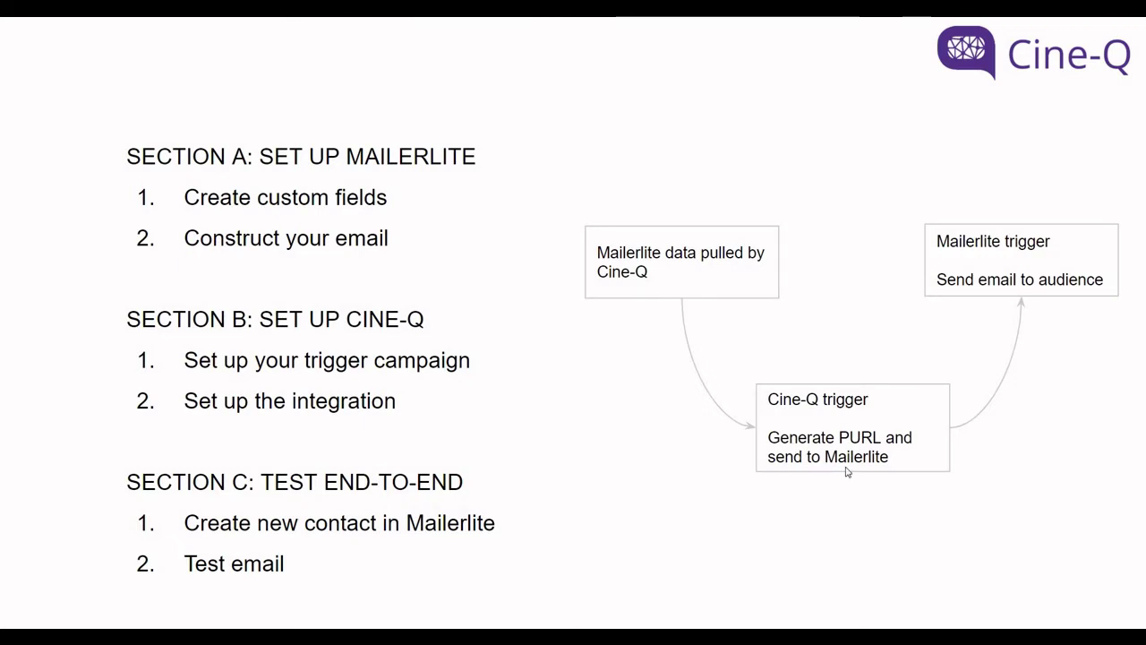
{"action": "key", "text": "alt+Tab"}
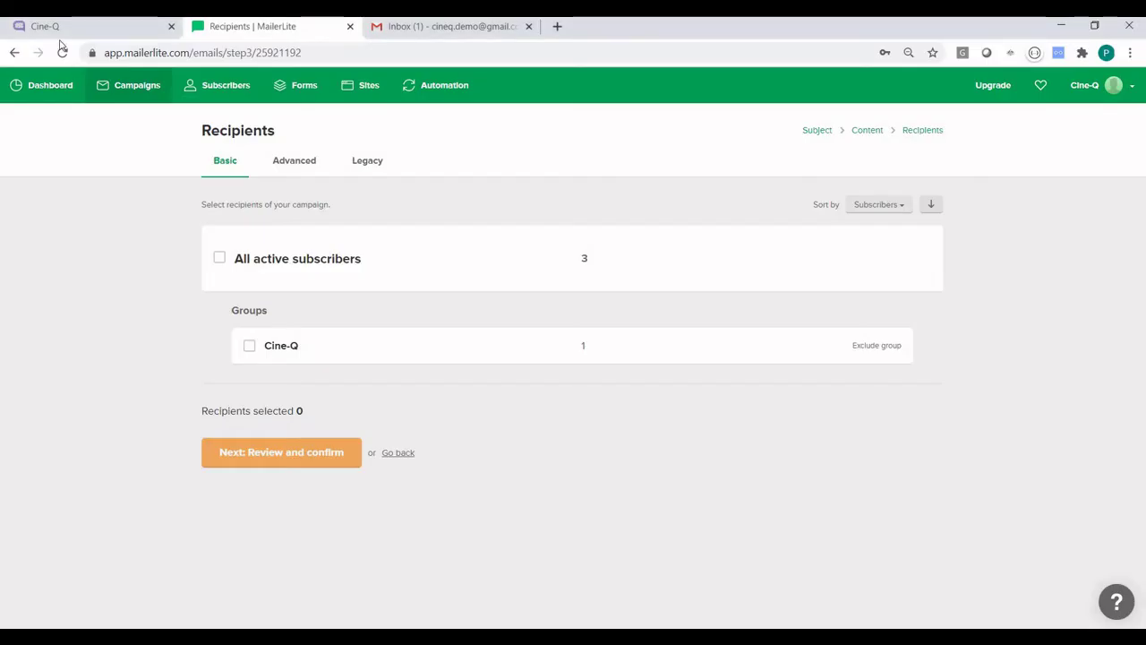
Step: Open the Demo Mailerlite campaign's 'Trigger = Send me Mailerlite demo' segment rules in Cine-Q
{"action": "left_click", "coordinate": [63, 27]}
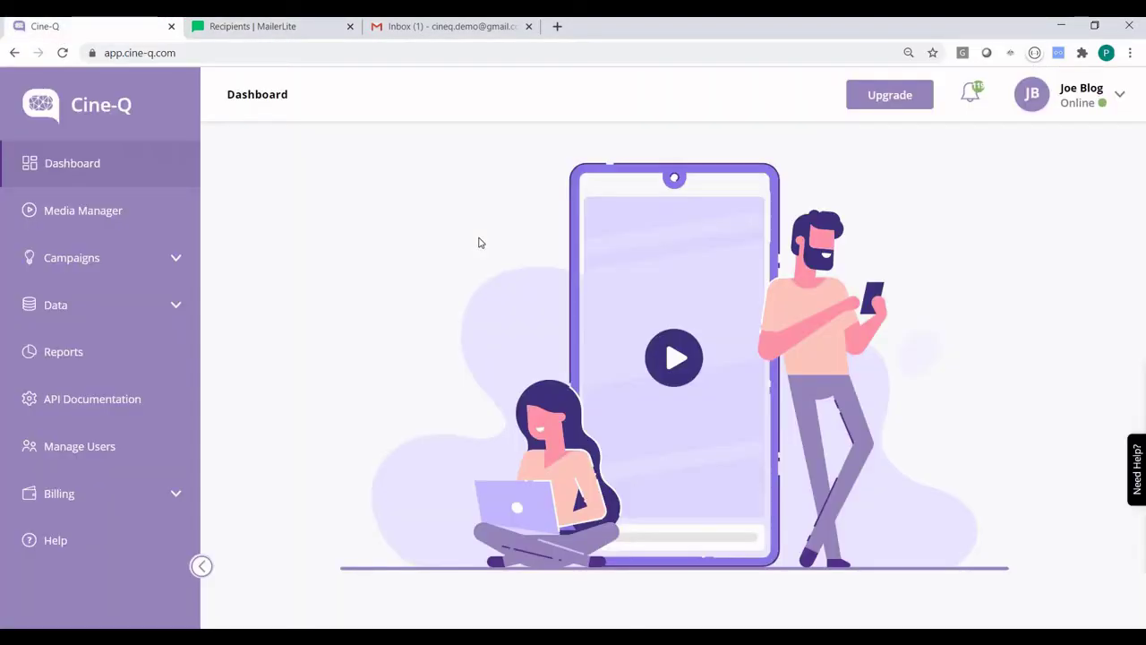
{"action": "left_click", "coordinate": [143, 261]}
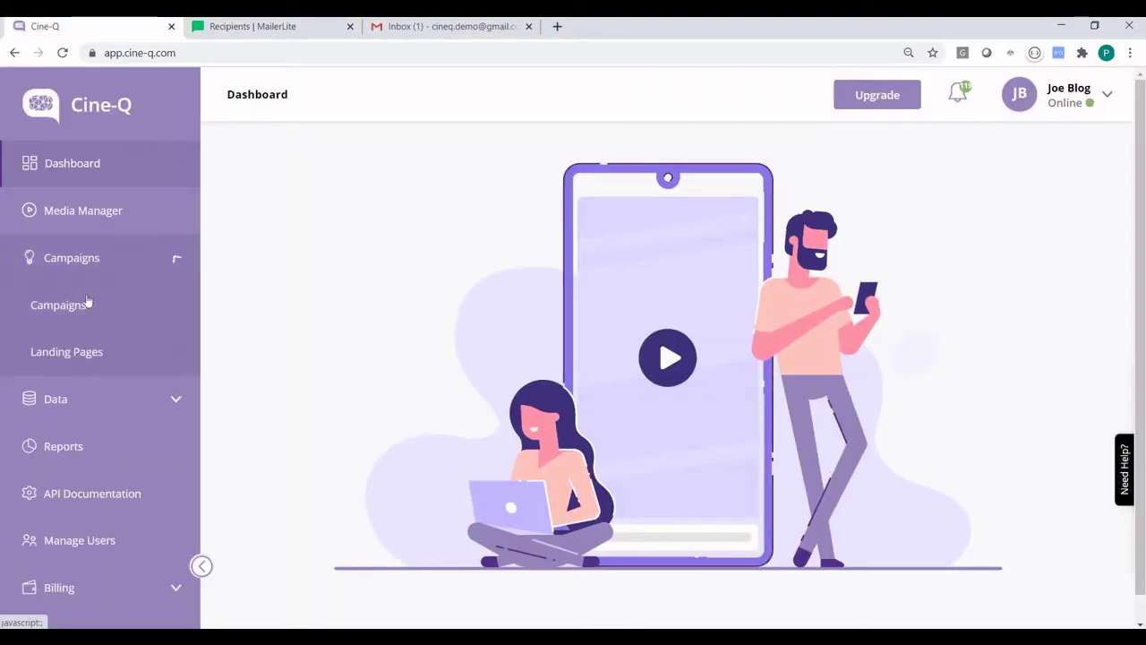
{"action": "left_click", "coordinate": [73, 310]}
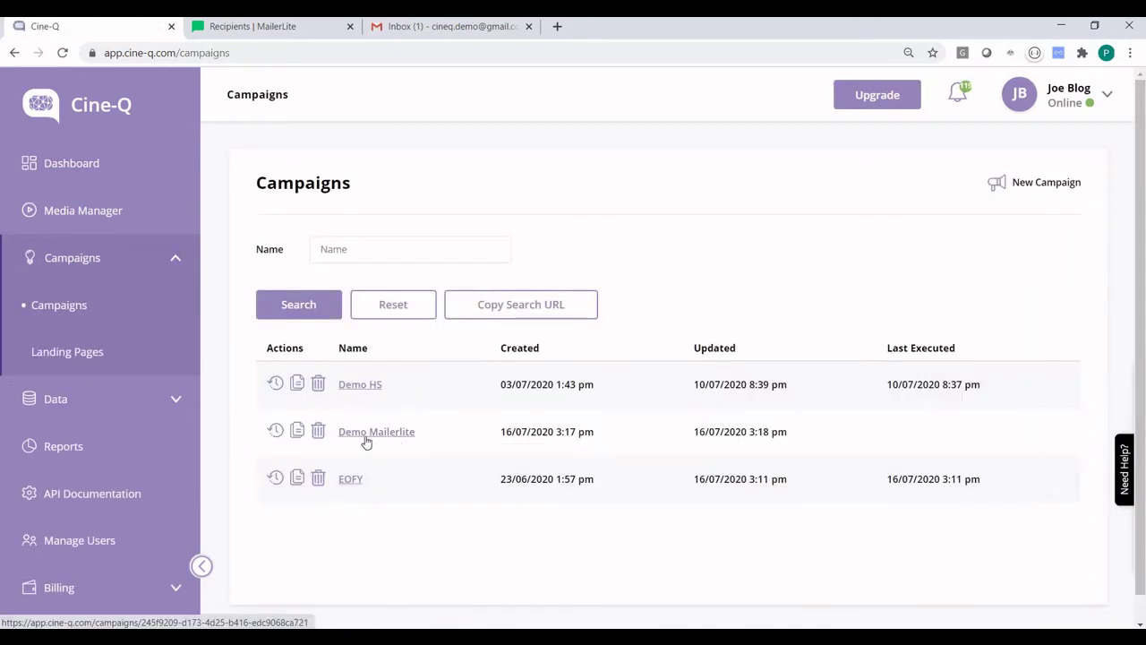
{"action": "left_click", "coordinate": [398, 433]}
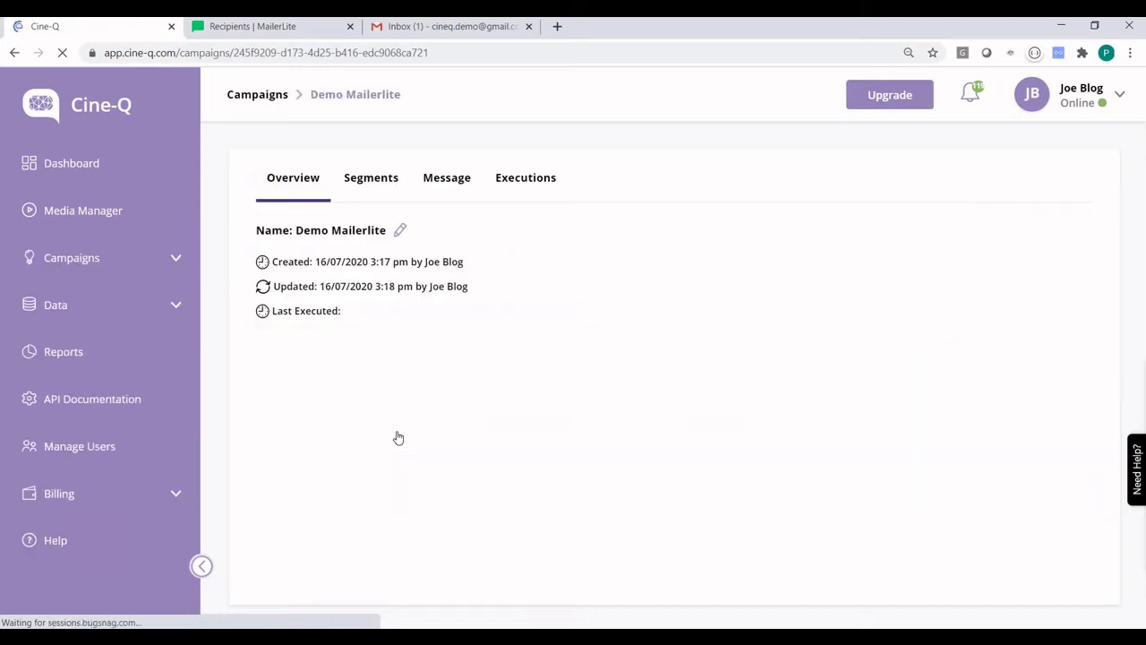
{"action": "left_click", "coordinate": [368, 178]}
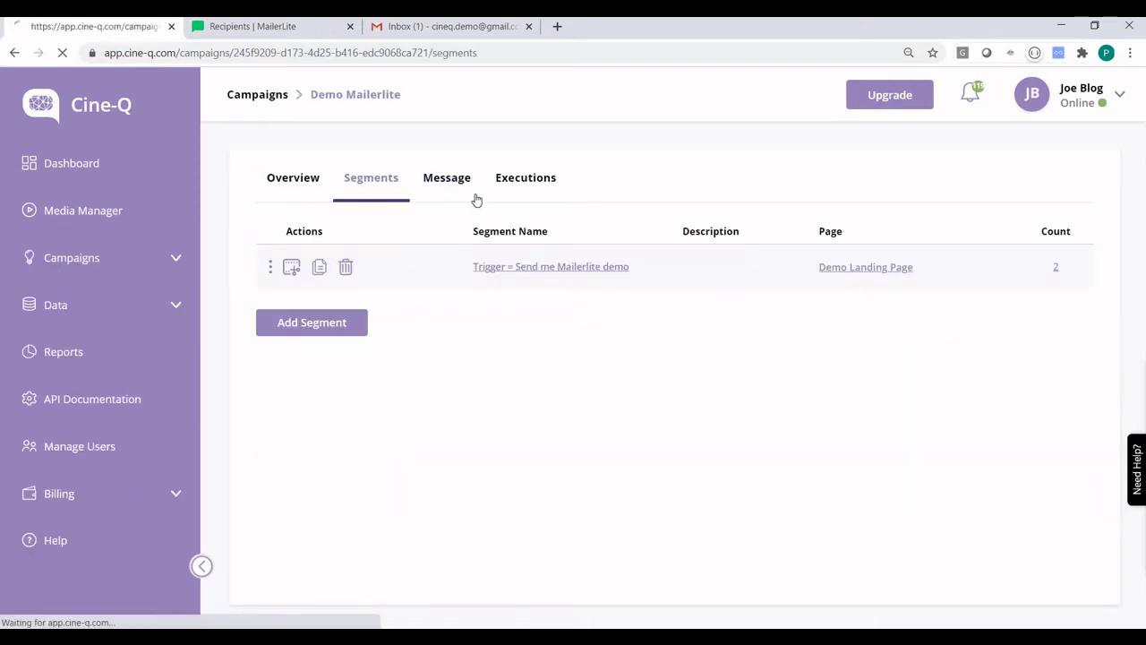
{"action": "left_click", "coordinate": [558, 266]}
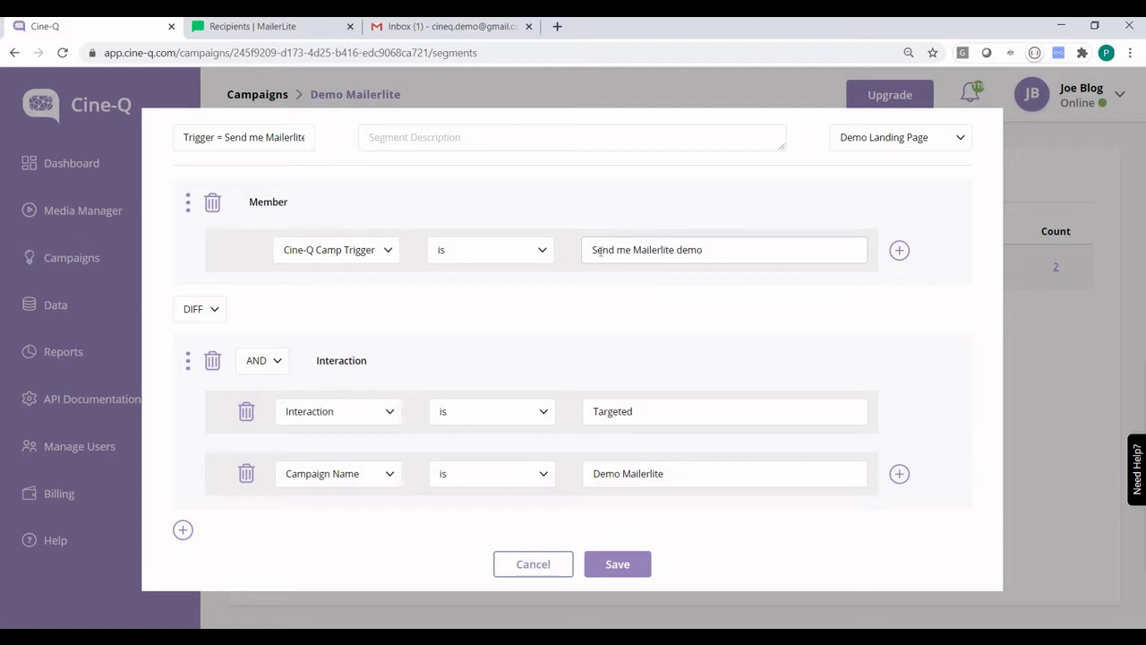
Step: Close the trigger segment editor and view the campaign's Dreaming video and Dream_Music message
{"action": "left_click_drag", "start_coordinate": [717, 254], "coordinate": [582, 253]}
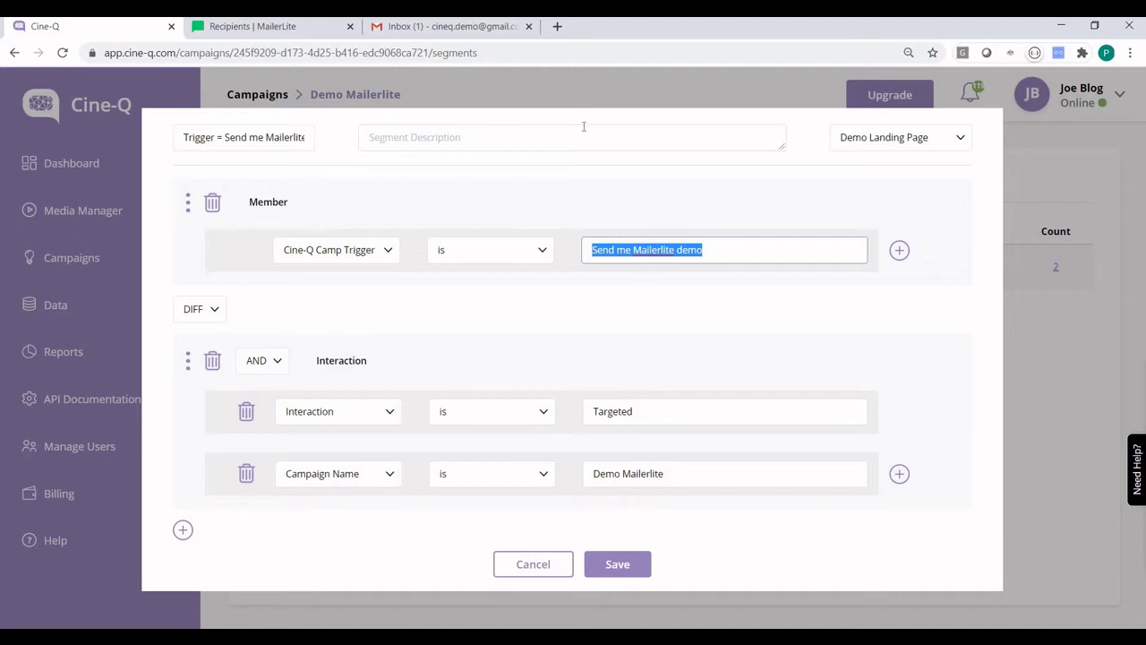
{"action": "left_click", "coordinate": [531, 88]}
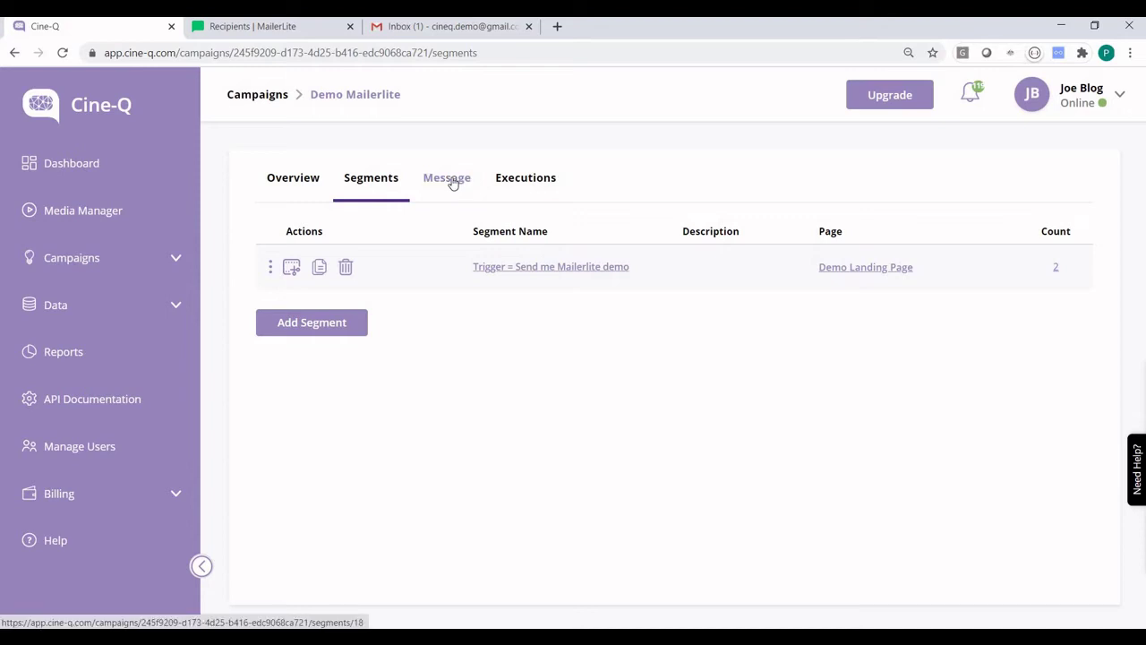
{"action": "left_click", "coordinate": [453, 182]}
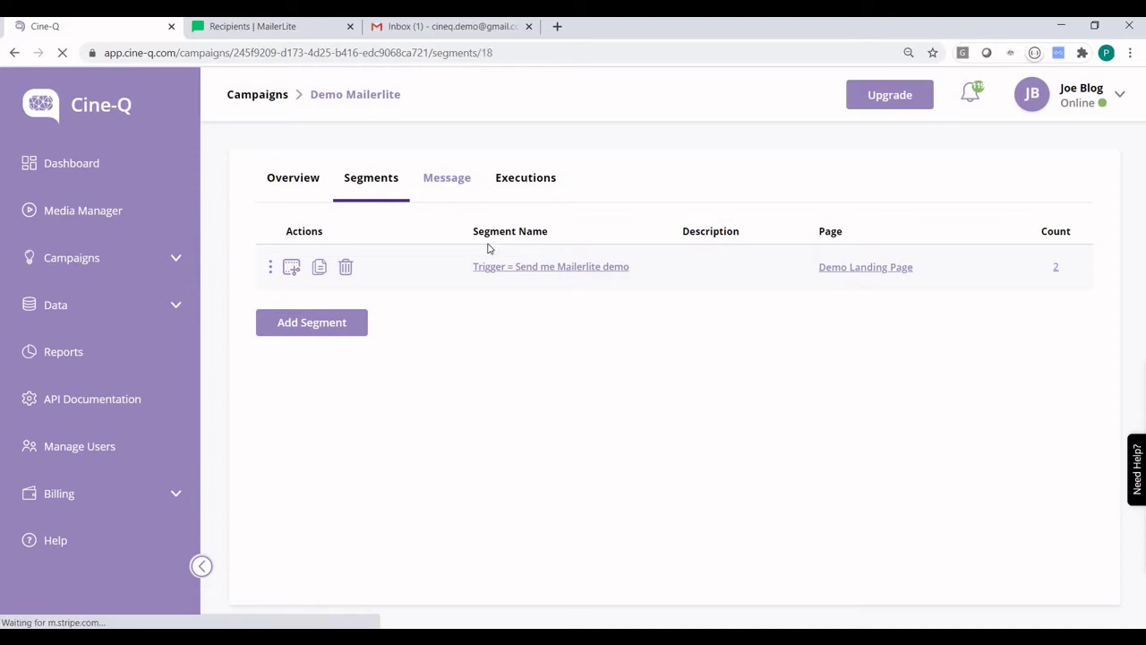
Step: Read the Renewal Letter overlay's personalised text, then go to the campaign's Executions page
{"action": "left_click", "coordinate": [1010, 179]}
{"action": "left_click", "coordinate": [1041, 207]}
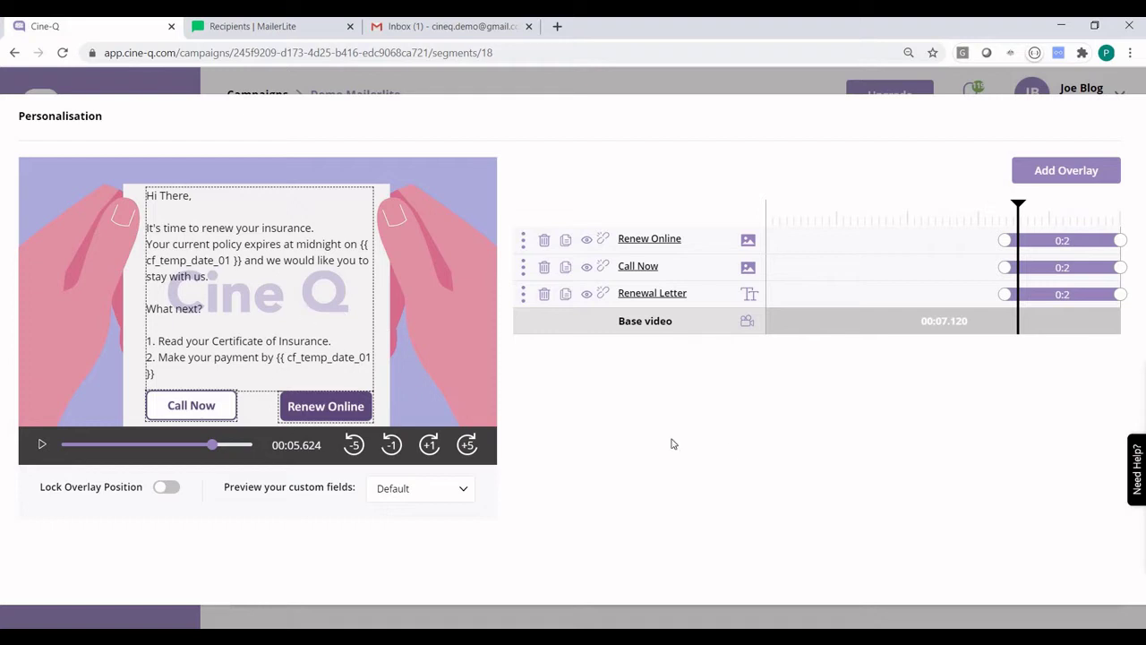
{"action": "left_click", "coordinate": [291, 329]}
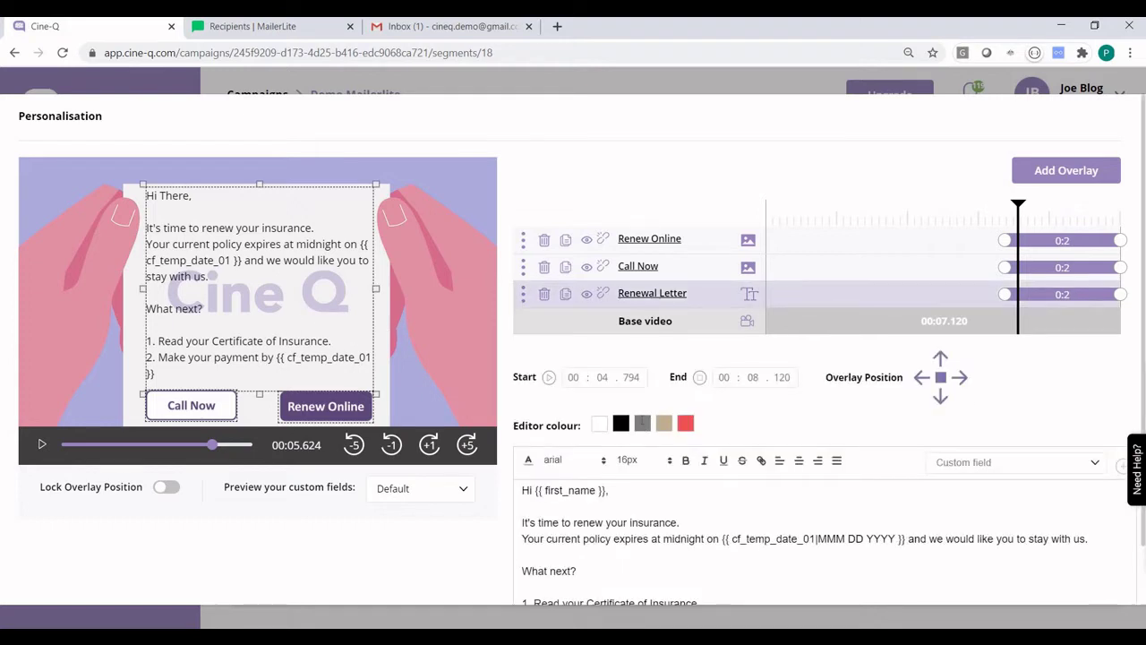
{"action": "scroll", "coordinate": [642, 422], "scroll_direction": "down", "scroll_amount": 1}
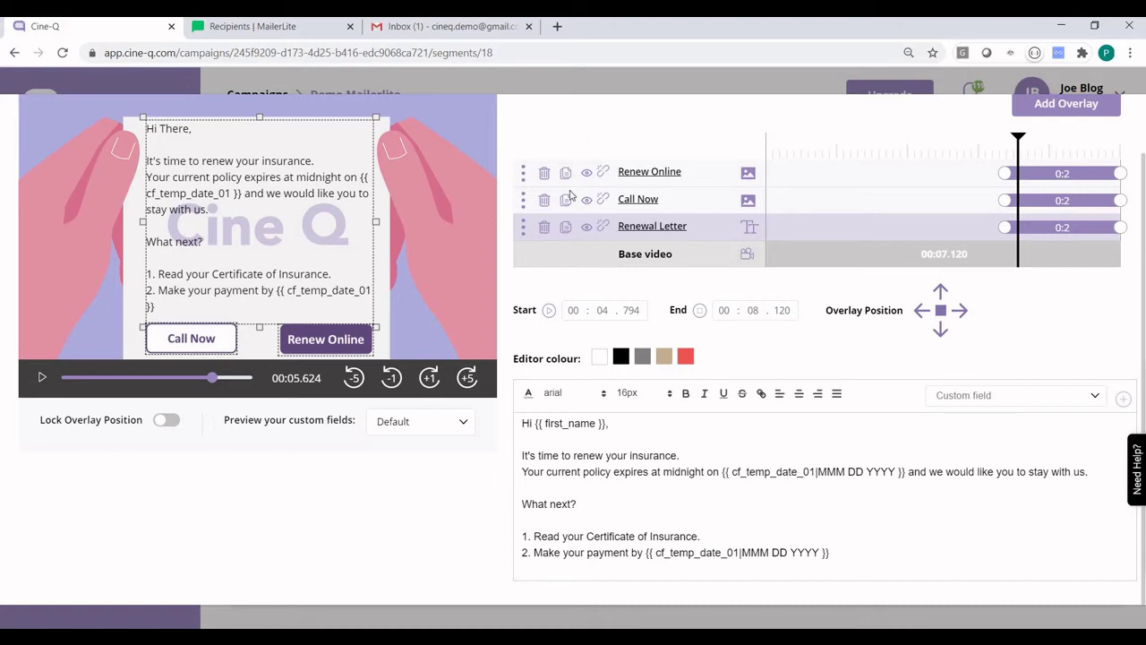
{"action": "left_click", "coordinate": [608, 83]}
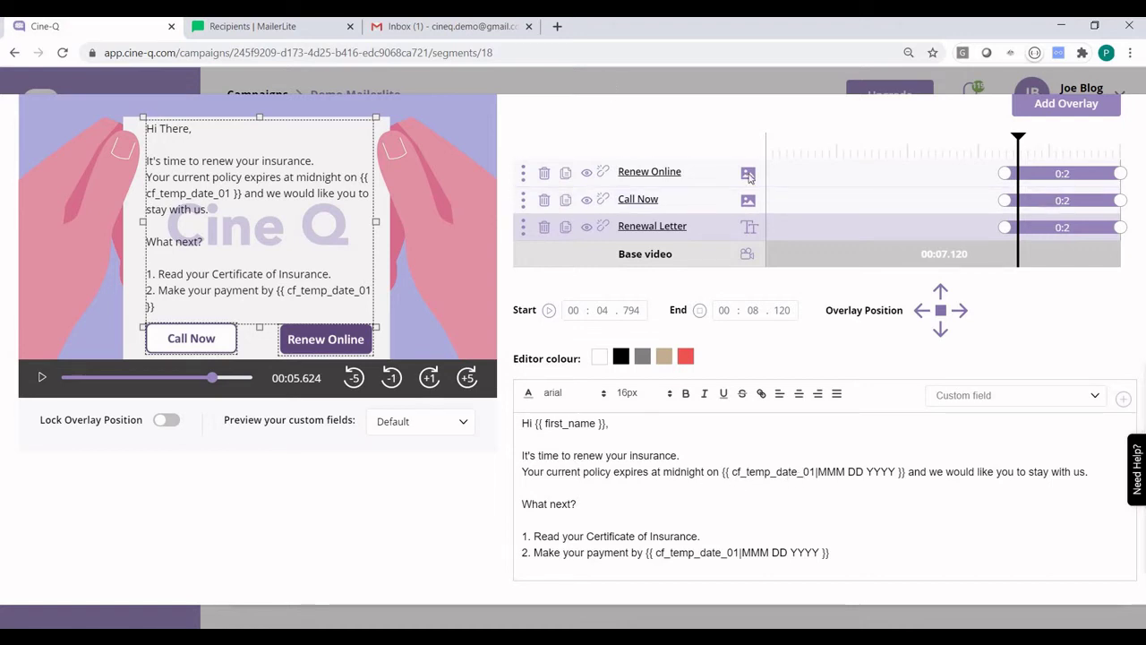
{"action": "left_click", "coordinate": [531, 181]}
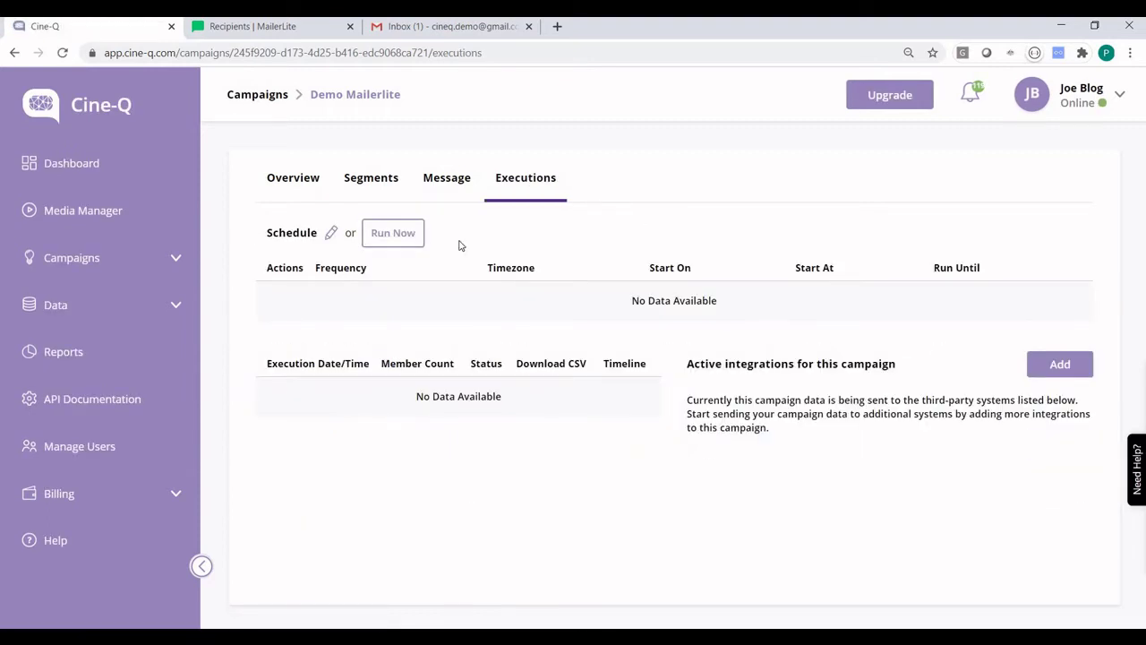
{"action": "left_click", "coordinate": [331, 233]}
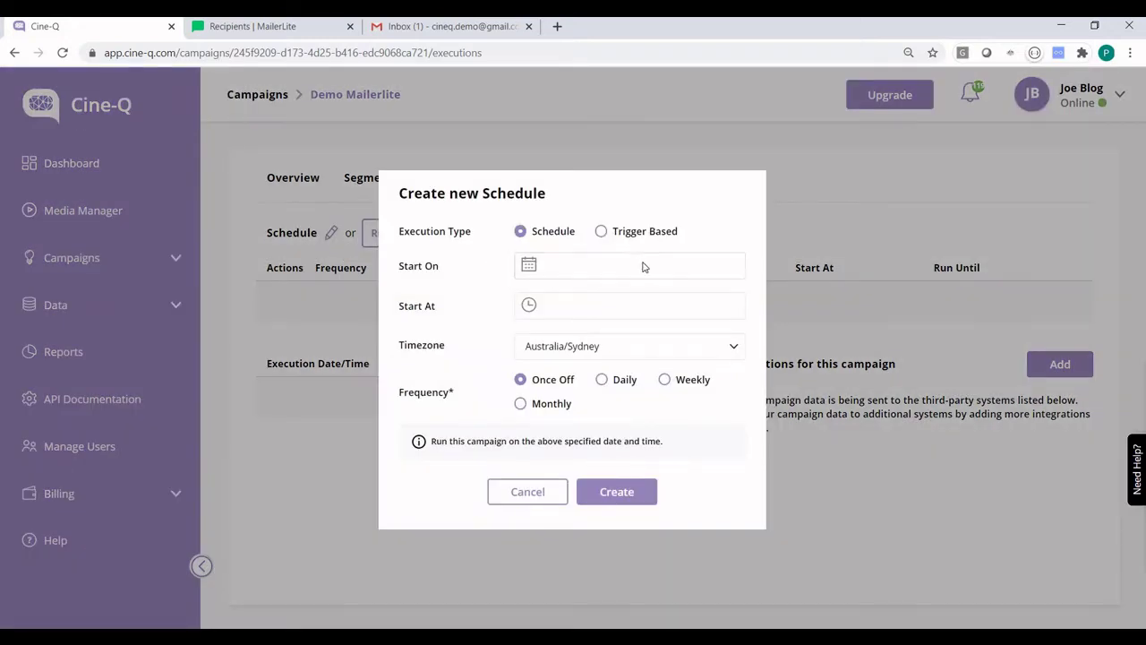
{"action": "left_click", "coordinate": [637, 231]}
{"action": "left_click", "coordinate": [565, 285]}
{"action": "left_click", "coordinate": [622, 388]}
{"action": "left_click", "coordinate": [591, 331]}
{"action": "left_click", "coordinate": [573, 362]}
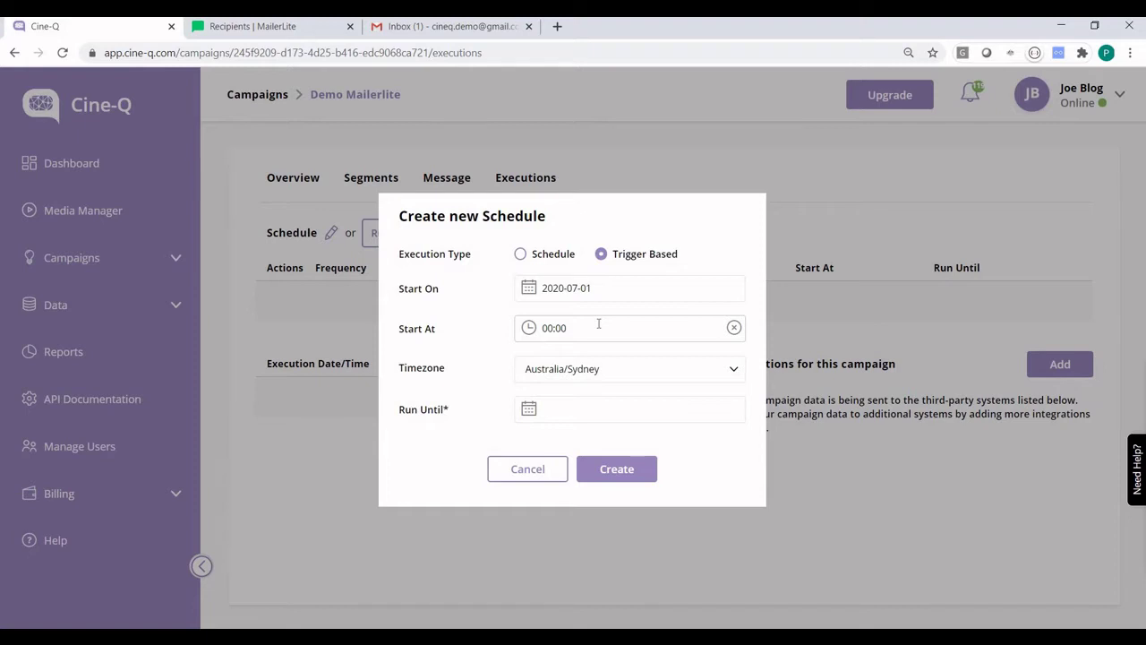
{"action": "left_click", "coordinate": [606, 411]}
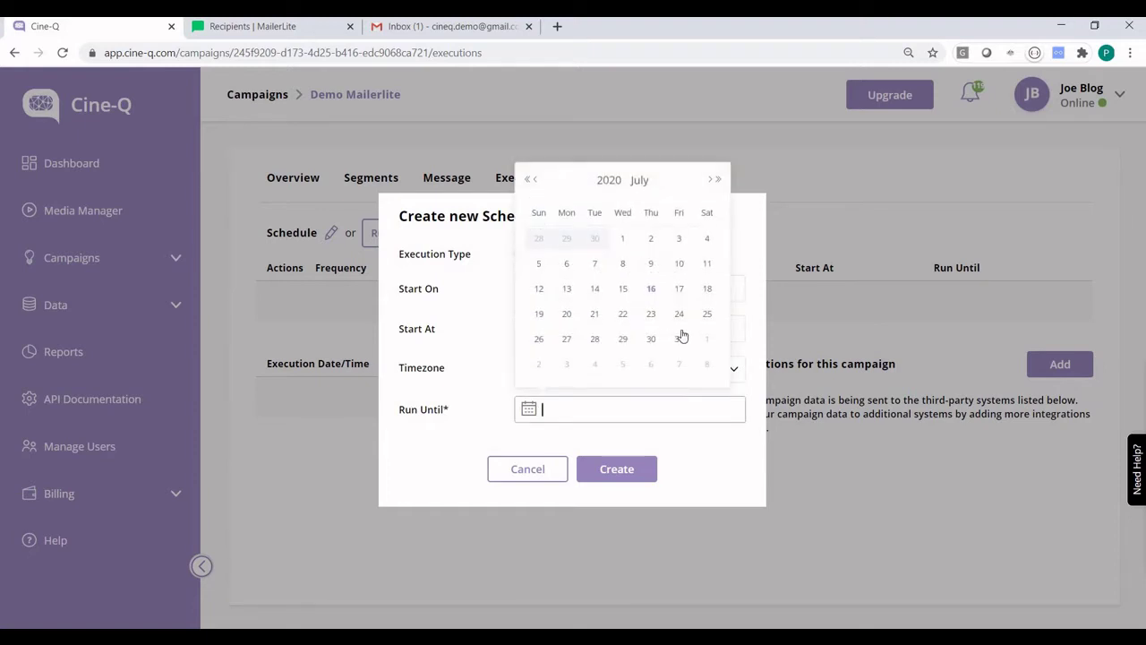
{"action": "left_click", "coordinate": [679, 339]}
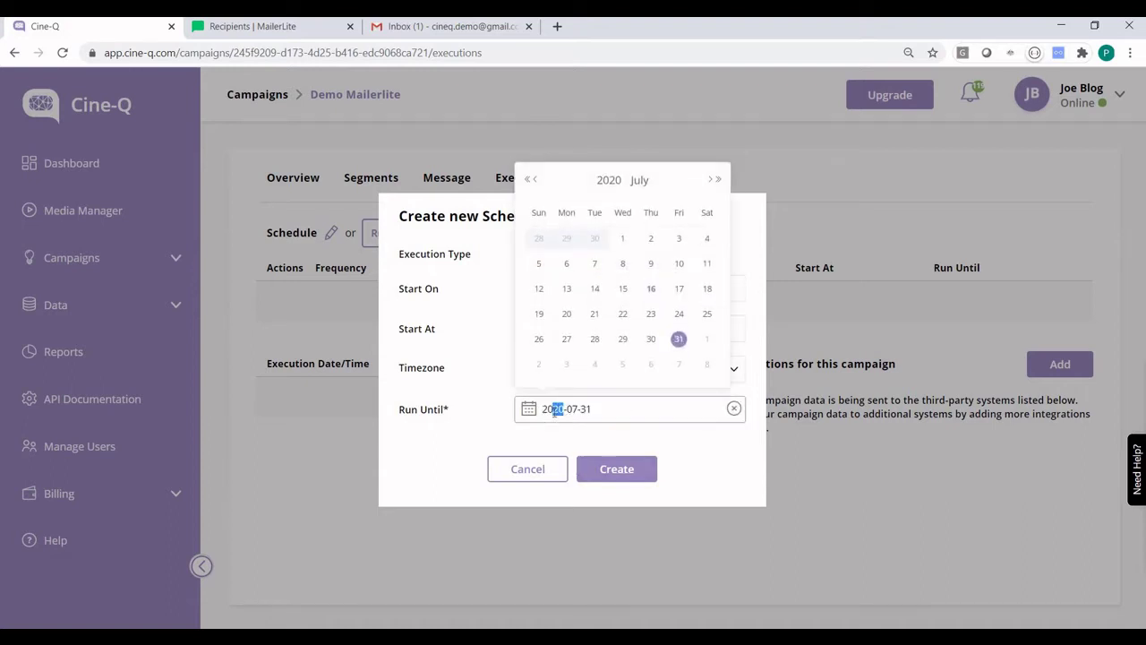
{"action": "type", "text": "99"}
{"action": "left_click", "coordinate": [619, 473]}
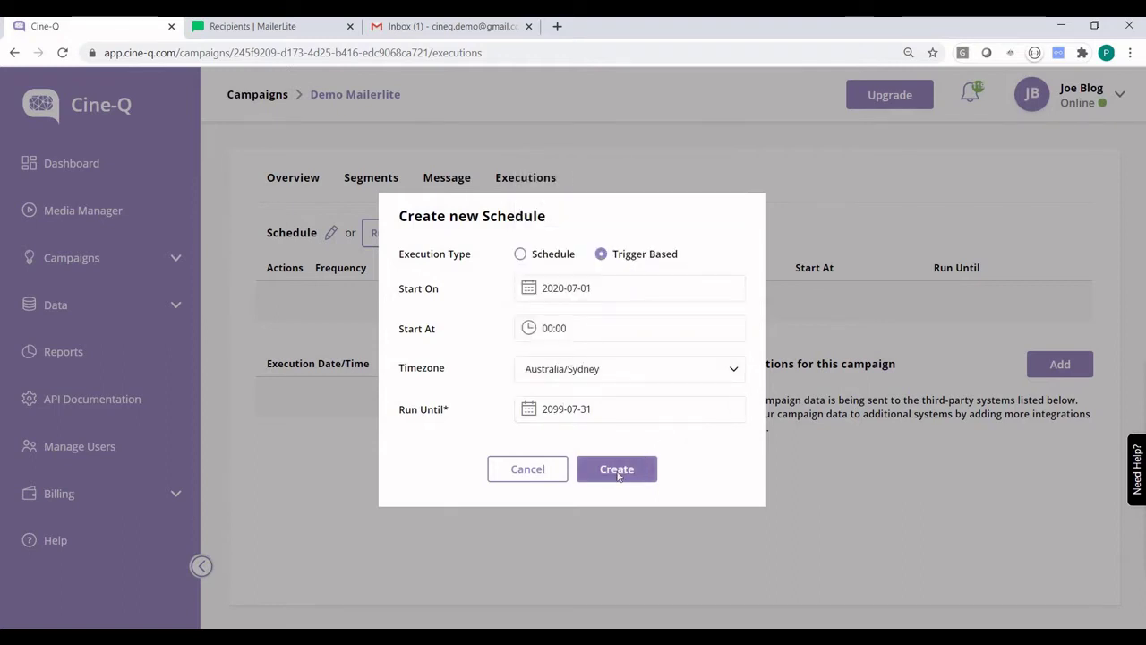
{"action": "left_click", "coordinate": [618, 472]}
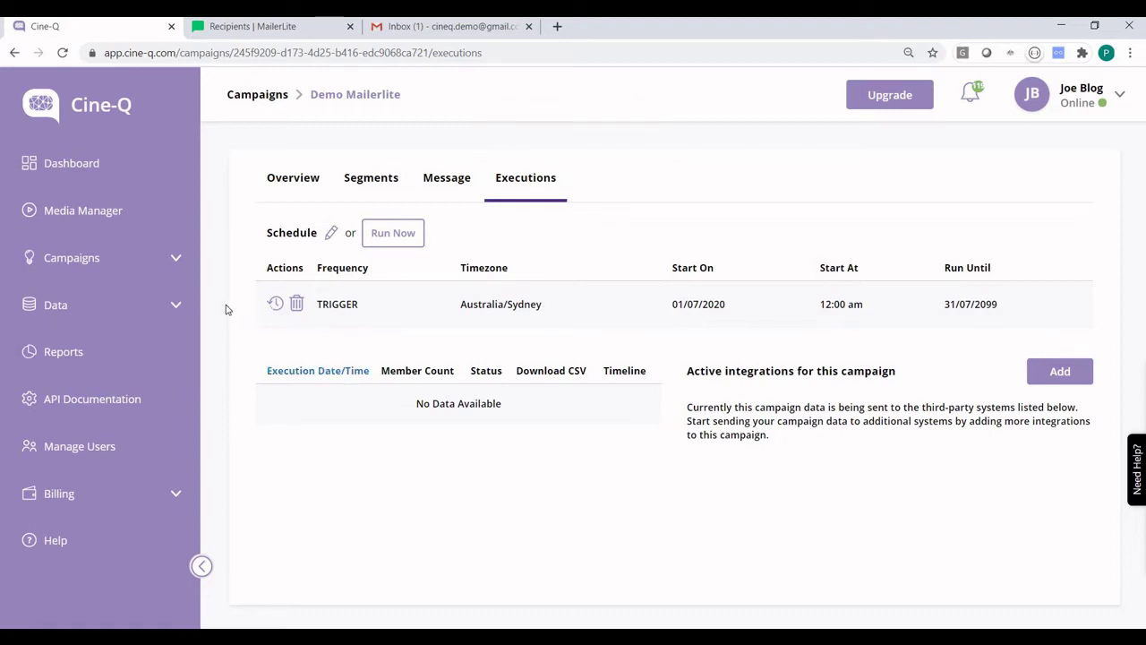
Step: Add a MailerLite integration under Data > Integrations and open its Not connected settings
{"action": "left_click", "coordinate": [170, 312]}
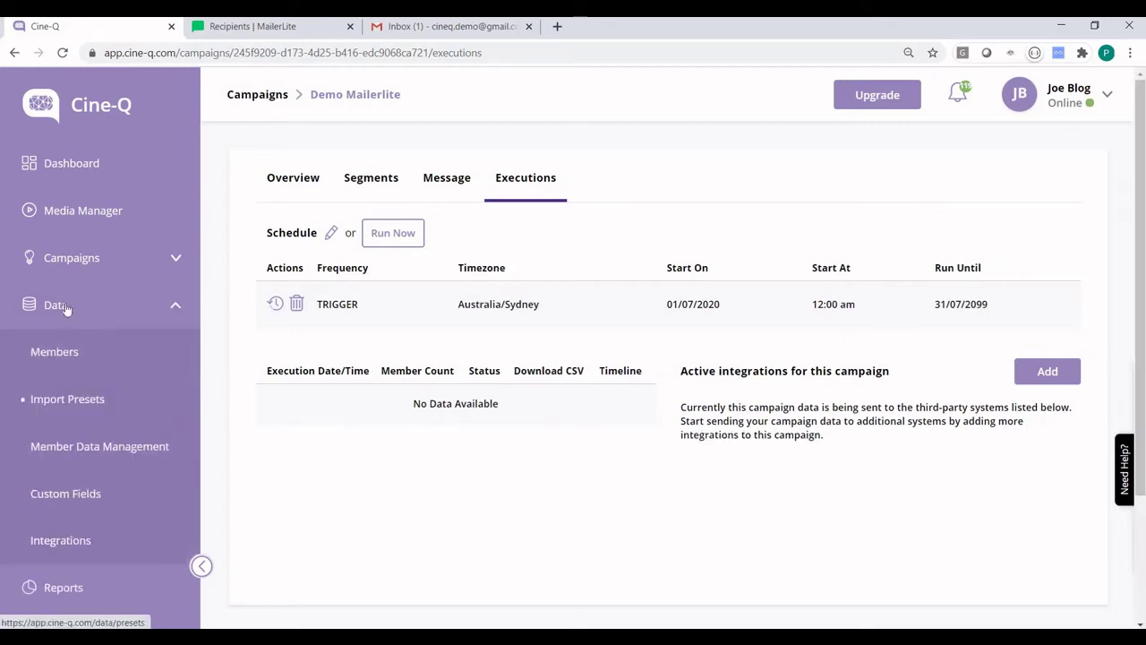
{"action": "left_click", "coordinate": [98, 541]}
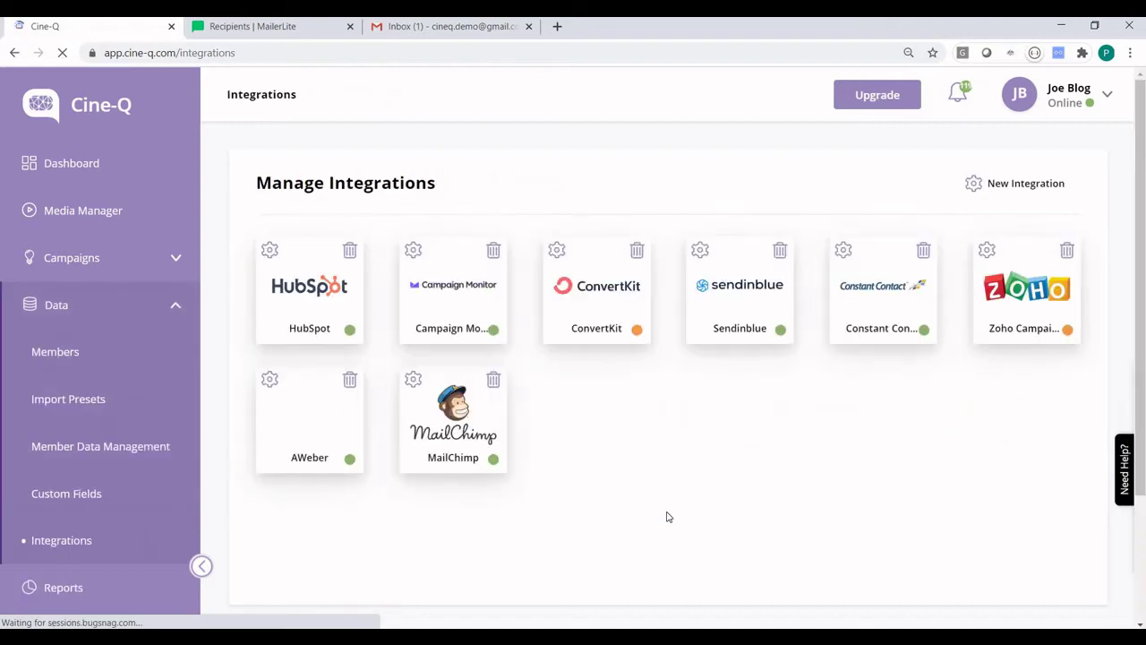
{"action": "left_click", "coordinate": [1026, 183]}
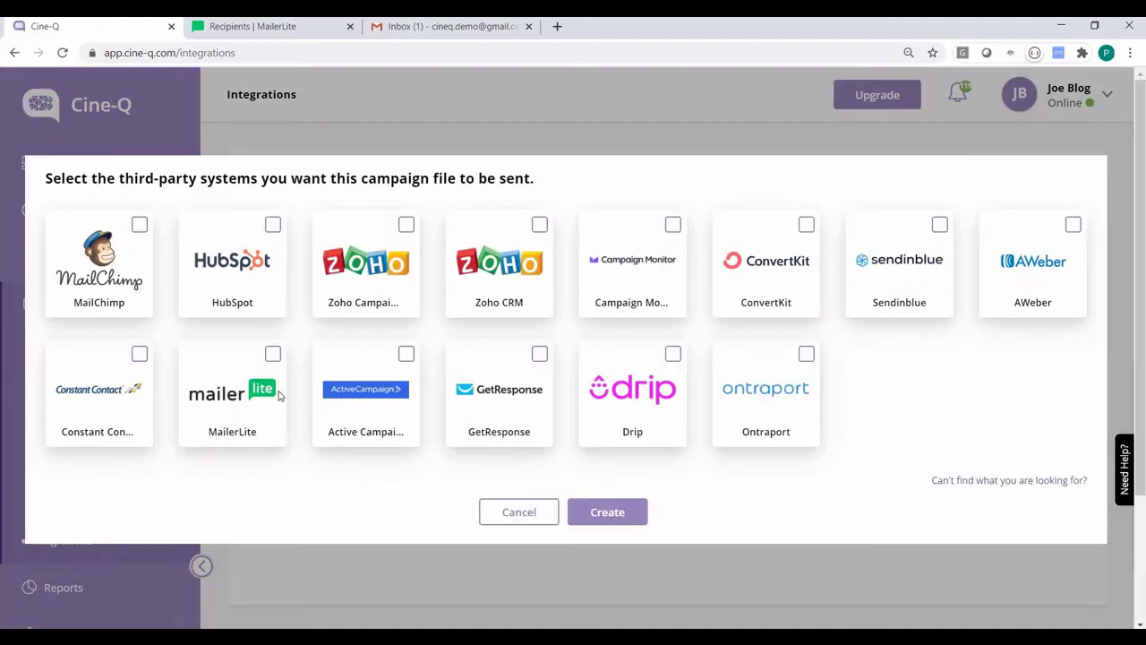
{"action": "left_click", "coordinate": [273, 358]}
{"action": "left_click", "coordinate": [603, 514]}
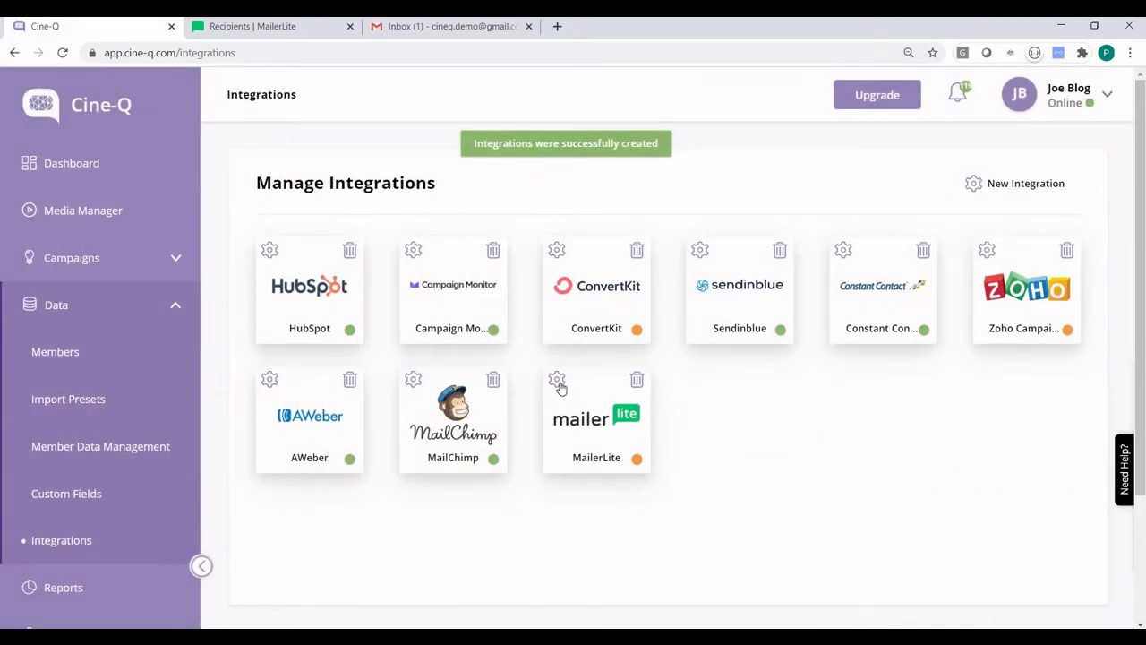
{"action": "left_click", "coordinate": [556, 380]}
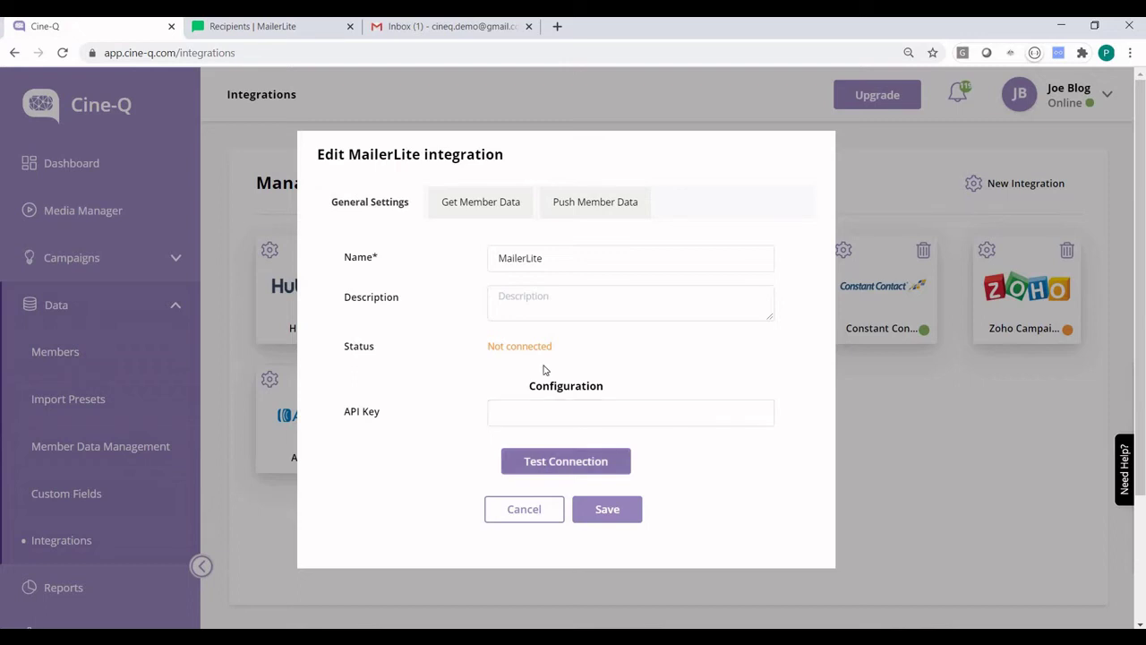
Step: Copy MailerLite's developer API key and paste it into Cine-Q's MailerLite API Key field
{"action": "left_click", "coordinate": [298, 31]}
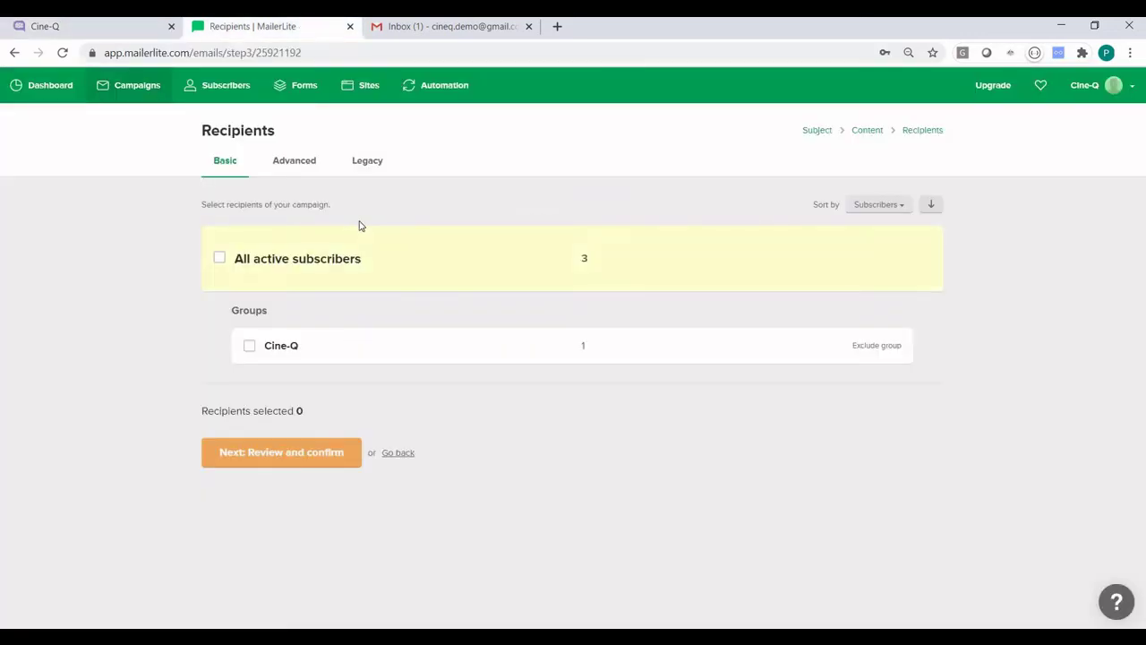
{"action": "left_click", "coordinate": [1132, 88]}
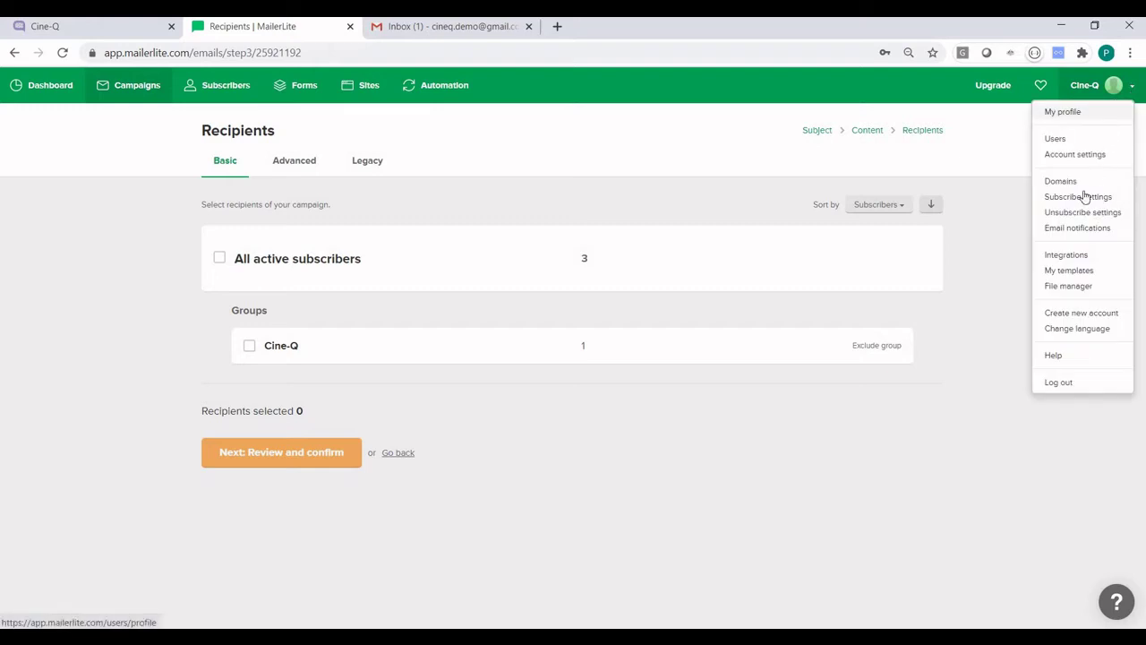
{"action": "left_click", "coordinate": [1065, 255]}
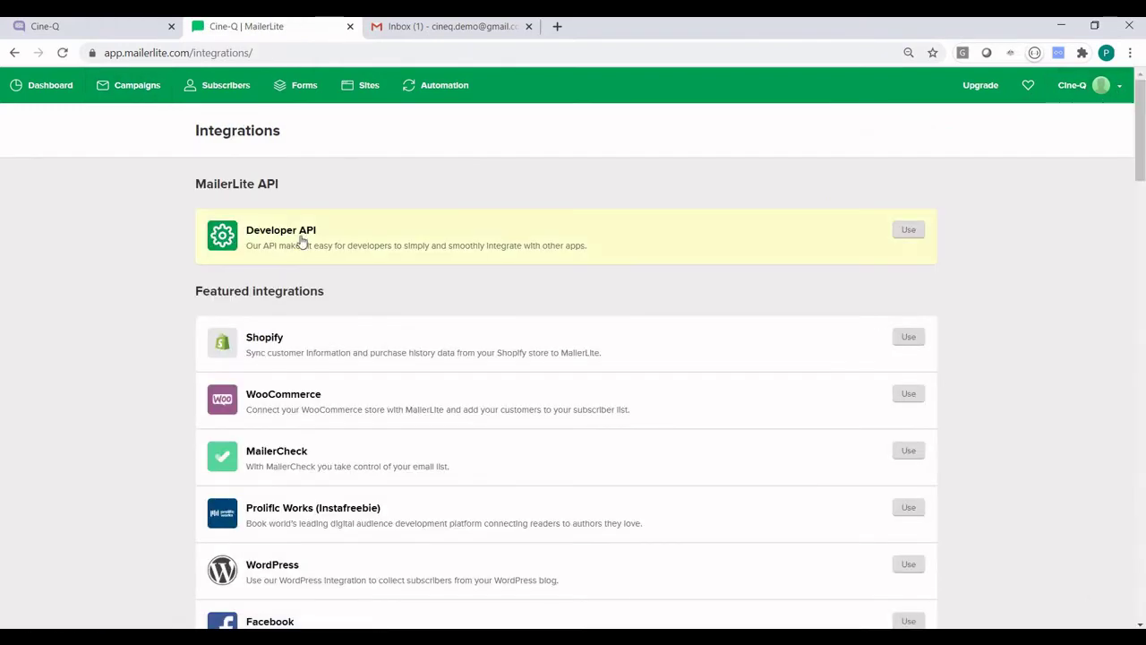
{"action": "left_click", "coordinate": [912, 236]}
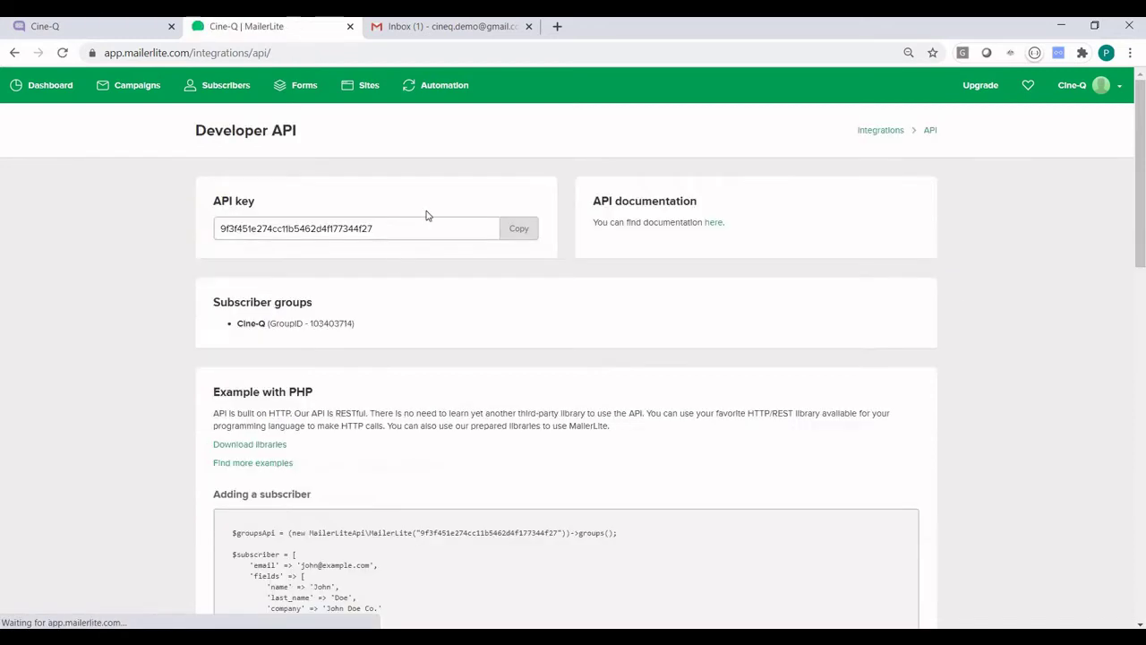
{"action": "left_click_drag", "start_coordinate": [372, 228], "coordinate": [166, 229]}
{"action": "key", "text": "ctrl+c"}
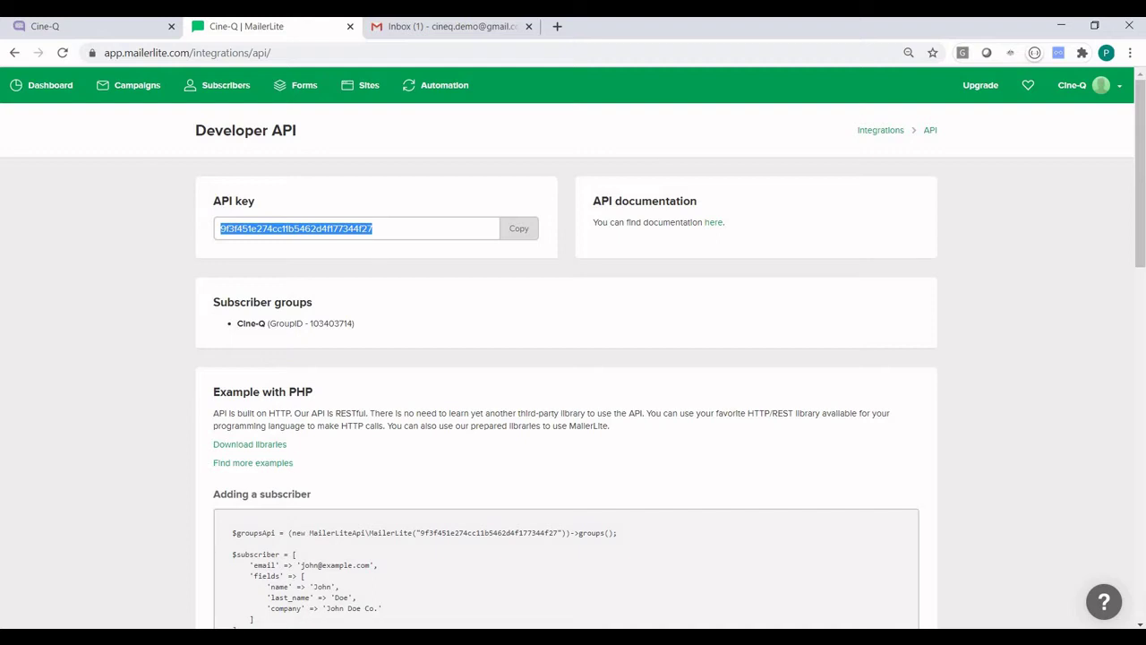
{"action": "left_click", "coordinate": [89, 26]}
{"action": "left_click", "coordinate": [569, 416]}
{"action": "key", "text": "ctrl+v"}
{"action": "left_click", "coordinate": [689, 377]}
Step: Test and save the MailerLite connection, then reopen it on the Get Member Data tab
{"action": "left_click", "coordinate": [555, 462]}
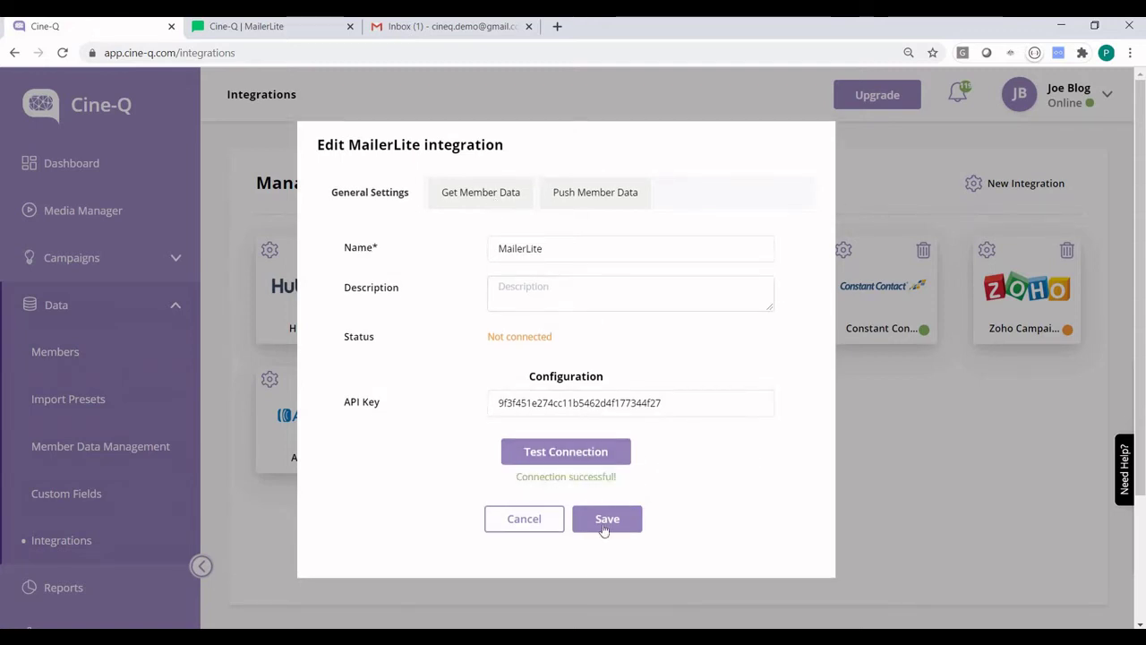
{"action": "left_click", "coordinate": [603, 529]}
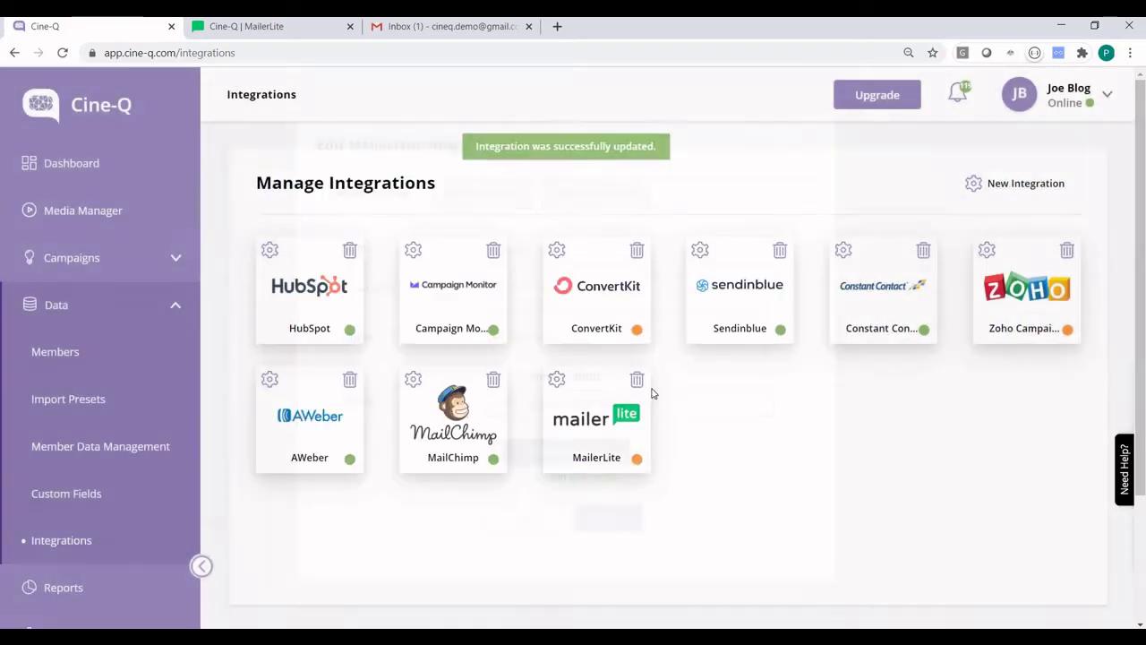
{"action": "left_click", "coordinate": [556, 380]}
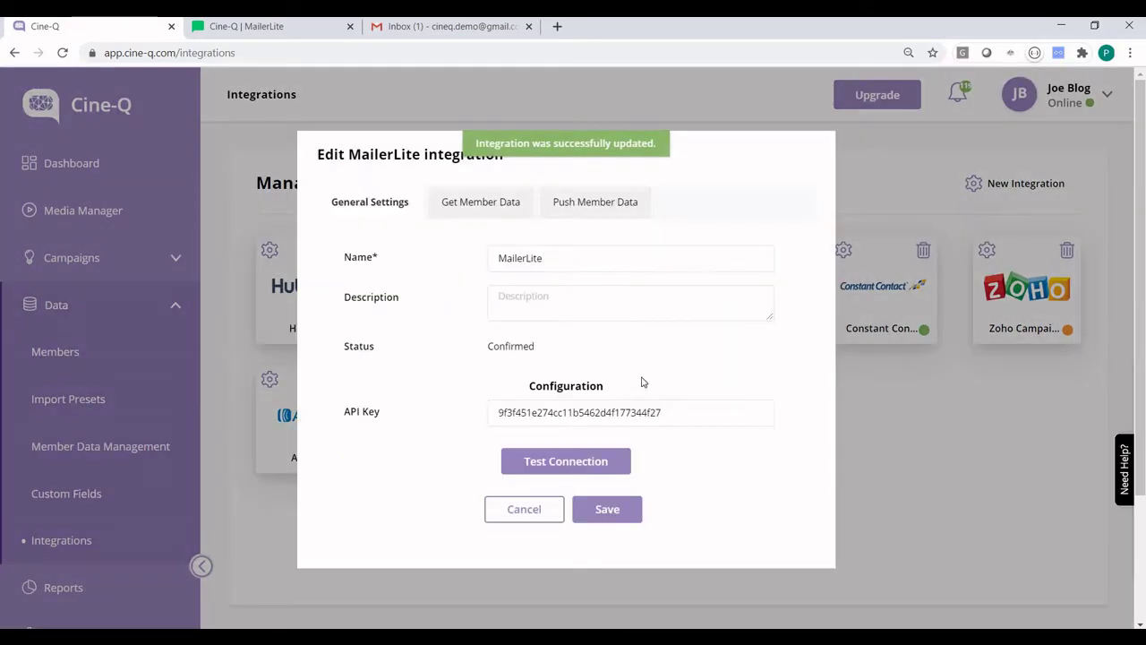
{"action": "left_click", "coordinate": [498, 206]}
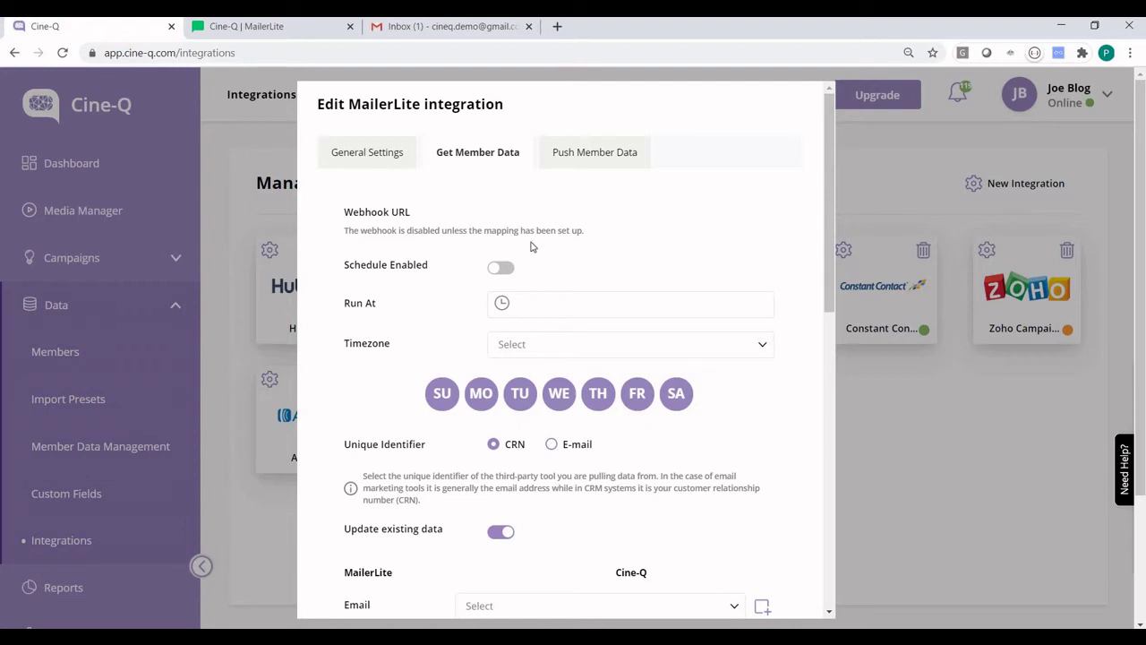
Step: Enable the scheduled member pull to run at 00:00 Australia/Sydney time
{"action": "scroll", "coordinate": [563, 229], "scroll_direction": "down", "scroll_amount": 1}
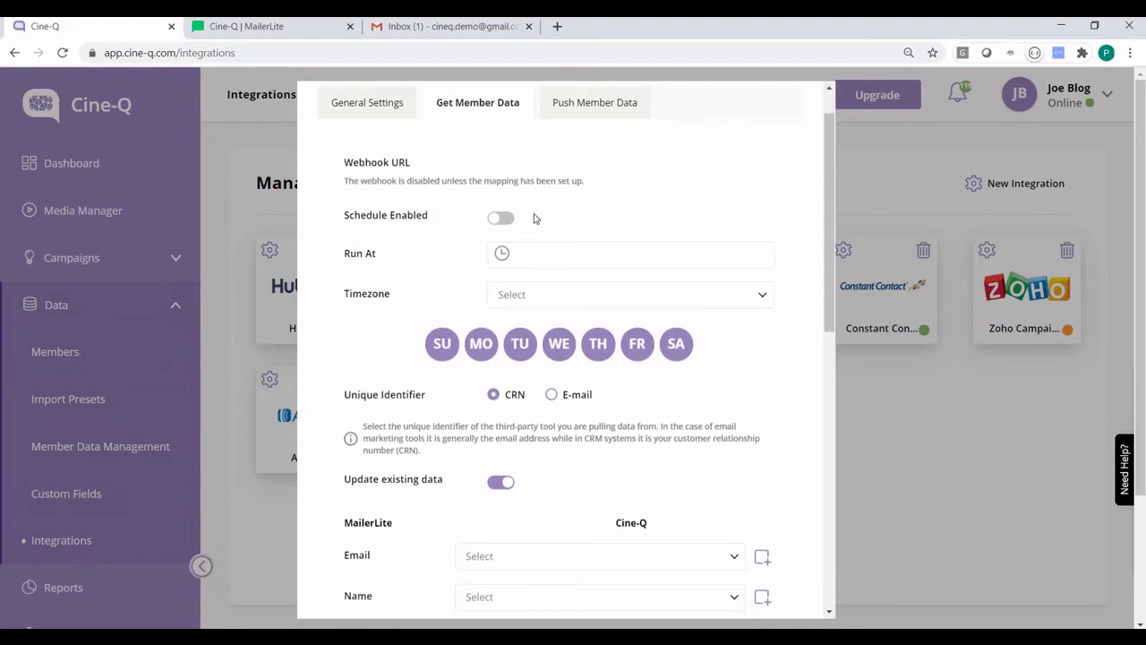
{"action": "left_click", "coordinate": [505, 220]}
{"action": "left_click", "coordinate": [534, 255]}
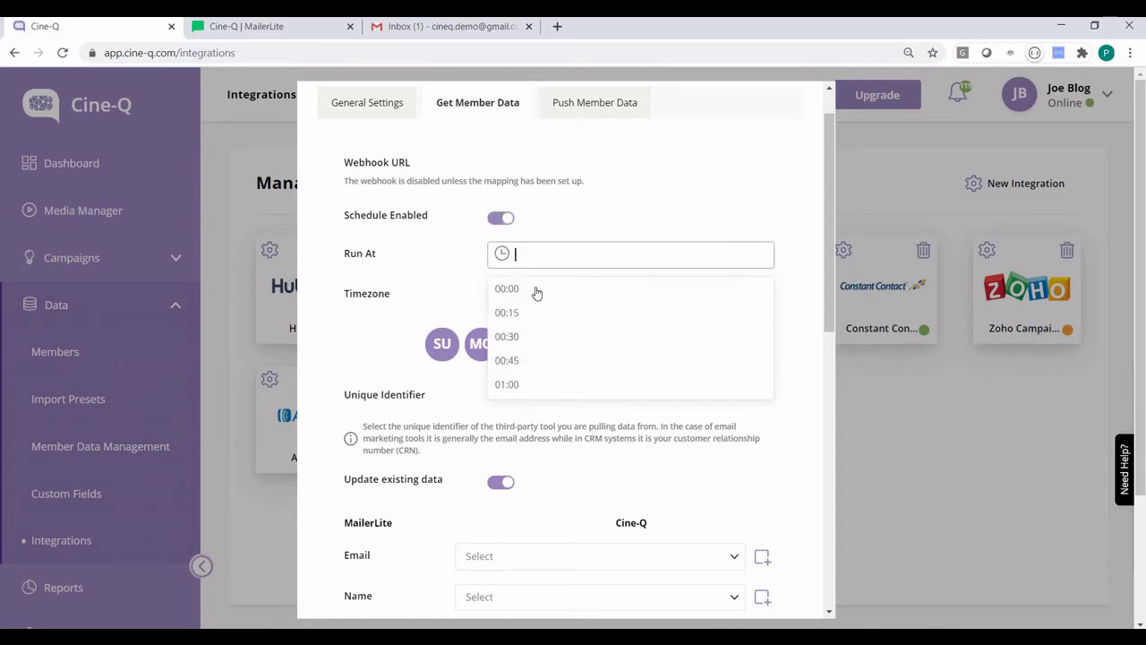
{"action": "left_click", "coordinate": [538, 290]}
{"action": "left_click", "coordinate": [555, 300]}
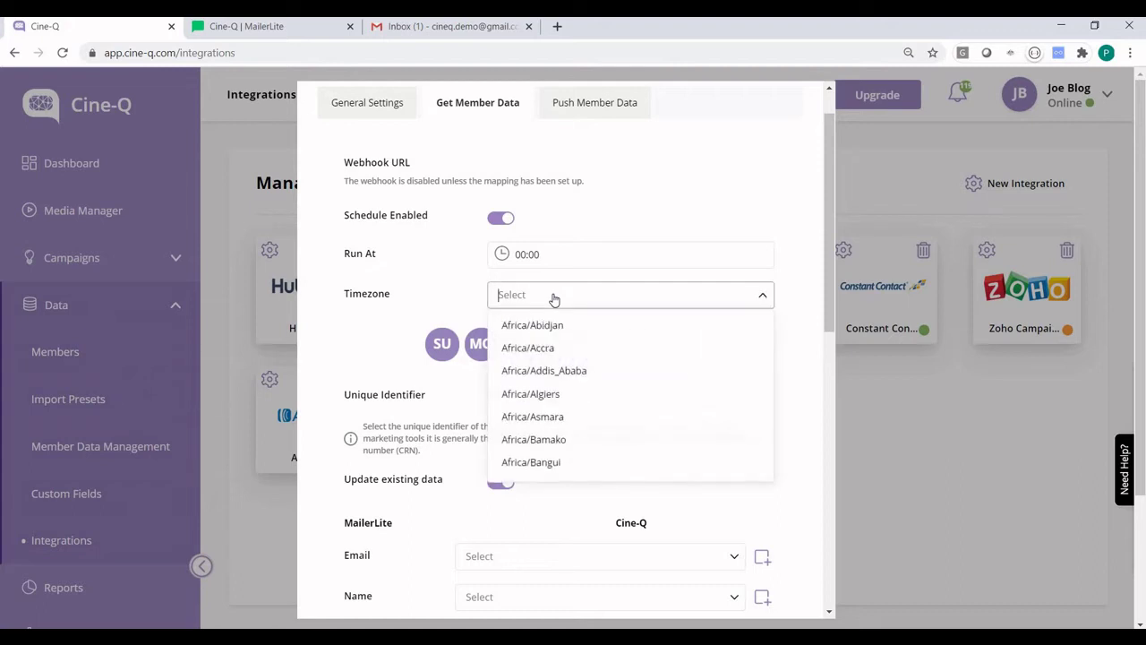
{"action": "type", "text": "sydn"}
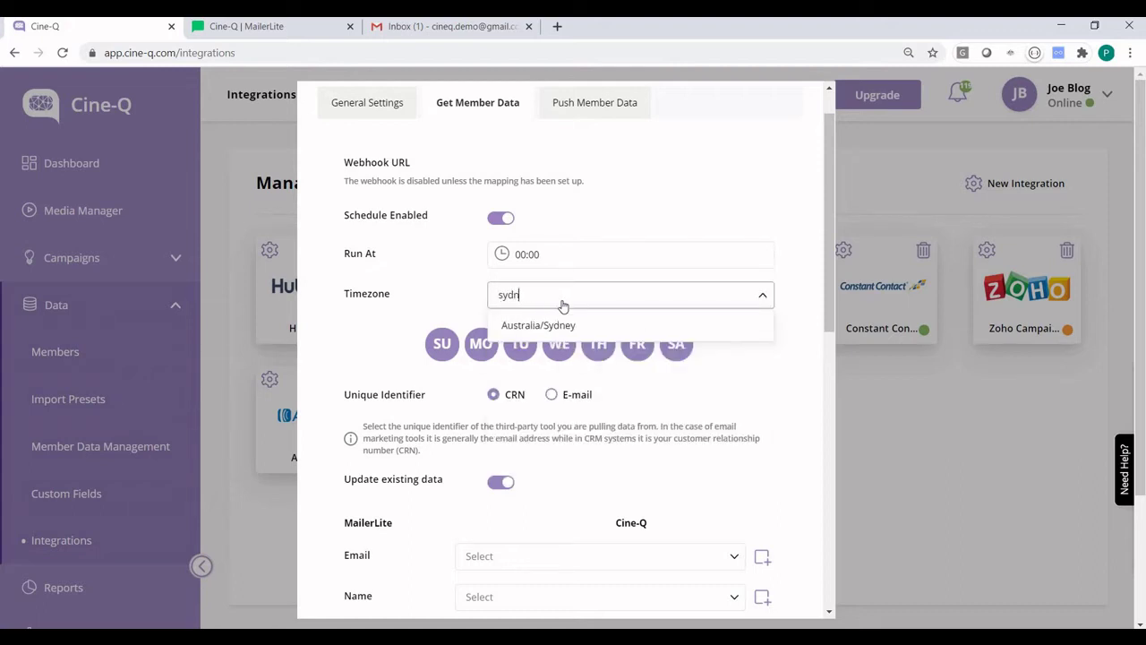
{"action": "left_click", "coordinate": [565, 325]}
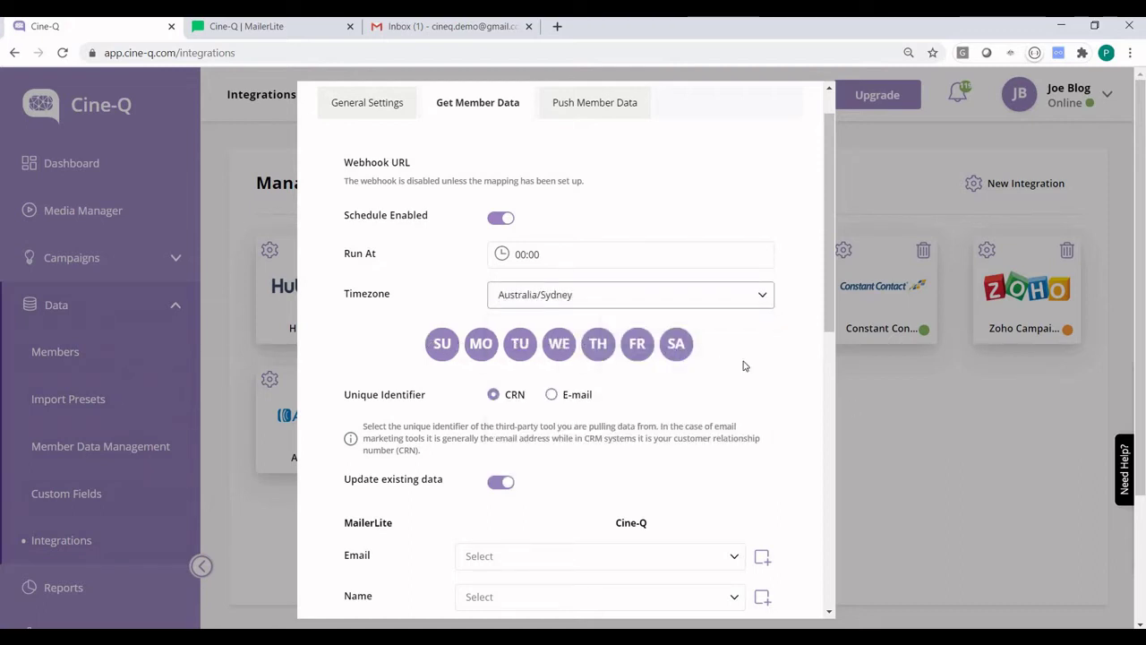
Step: Use E-mail instead of CRN as the unique member identifier
{"action": "scroll", "coordinate": [743, 366], "scroll_direction": "down", "scroll_amount": 3}
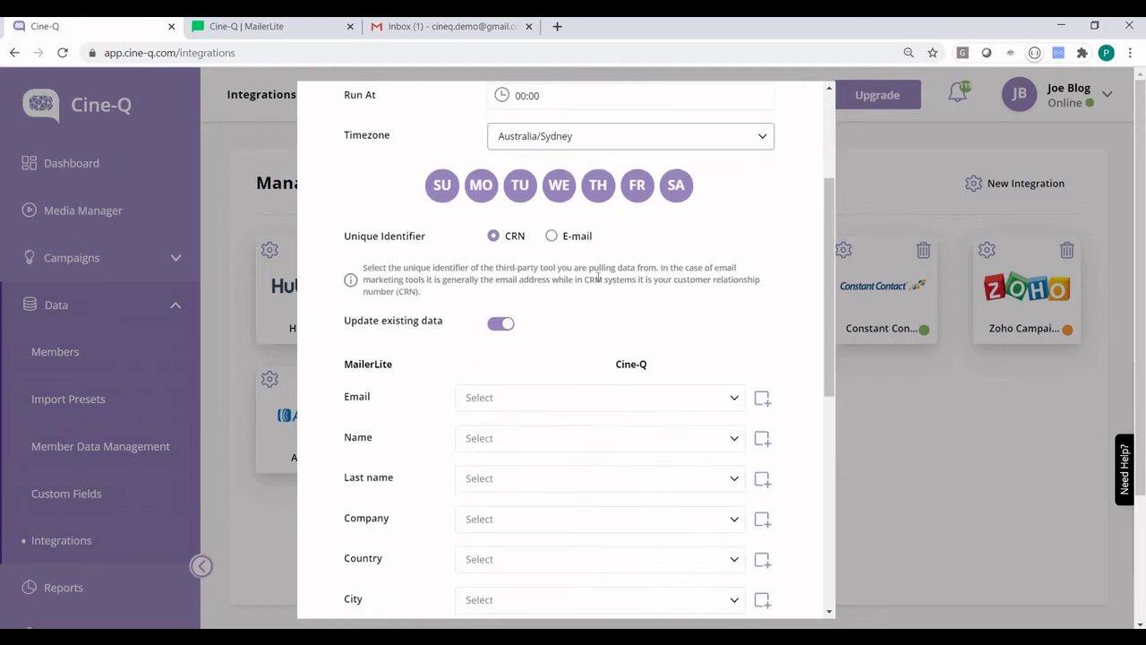
{"action": "left_click", "coordinate": [562, 236]}
{"action": "scroll", "coordinate": [661, 267], "scroll_direction": "down", "scroll_amount": 1}
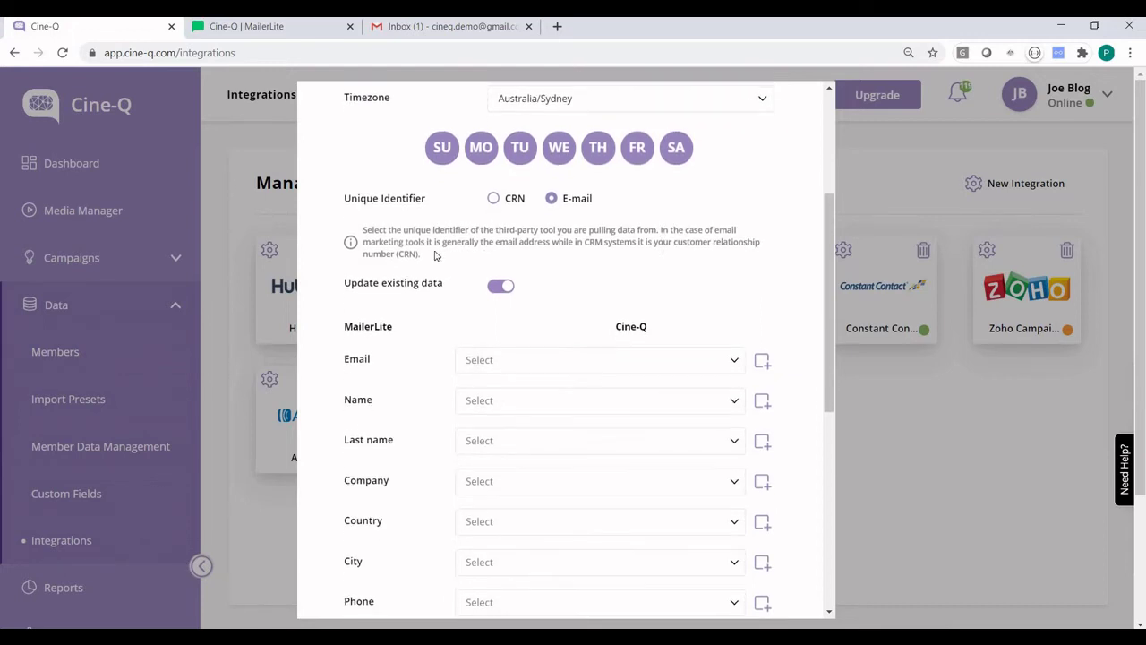
{"action": "scroll", "coordinate": [686, 240], "scroll_direction": "down", "scroll_amount": 1}
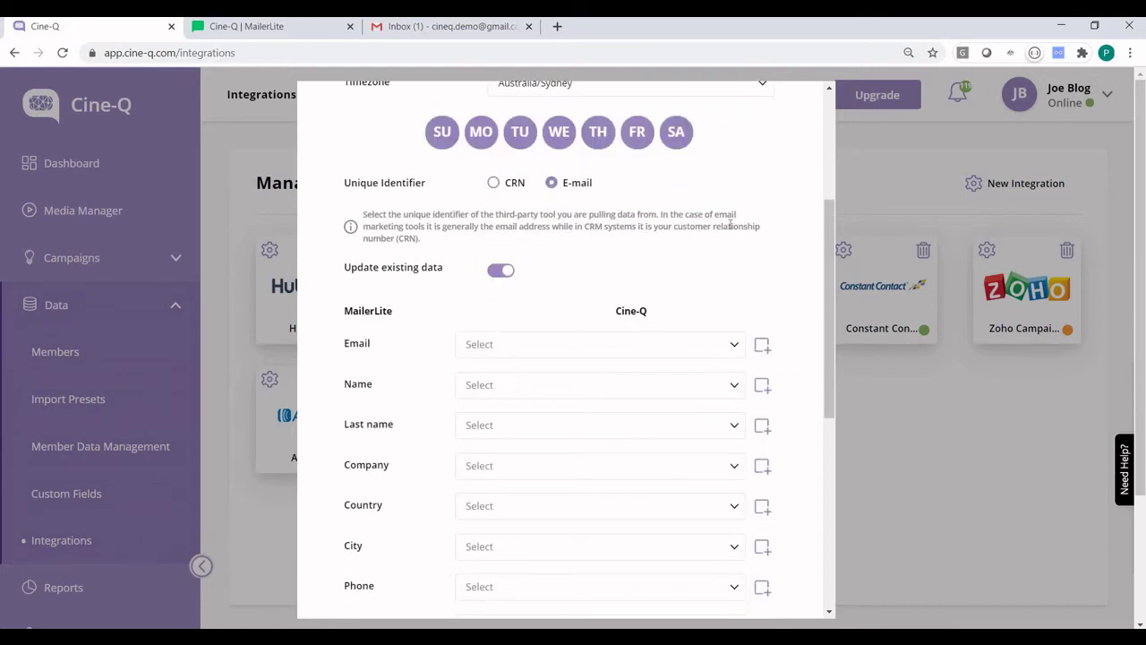
{"action": "scroll", "coordinate": [731, 226], "scroll_direction": "down", "scroll_amount": 3}
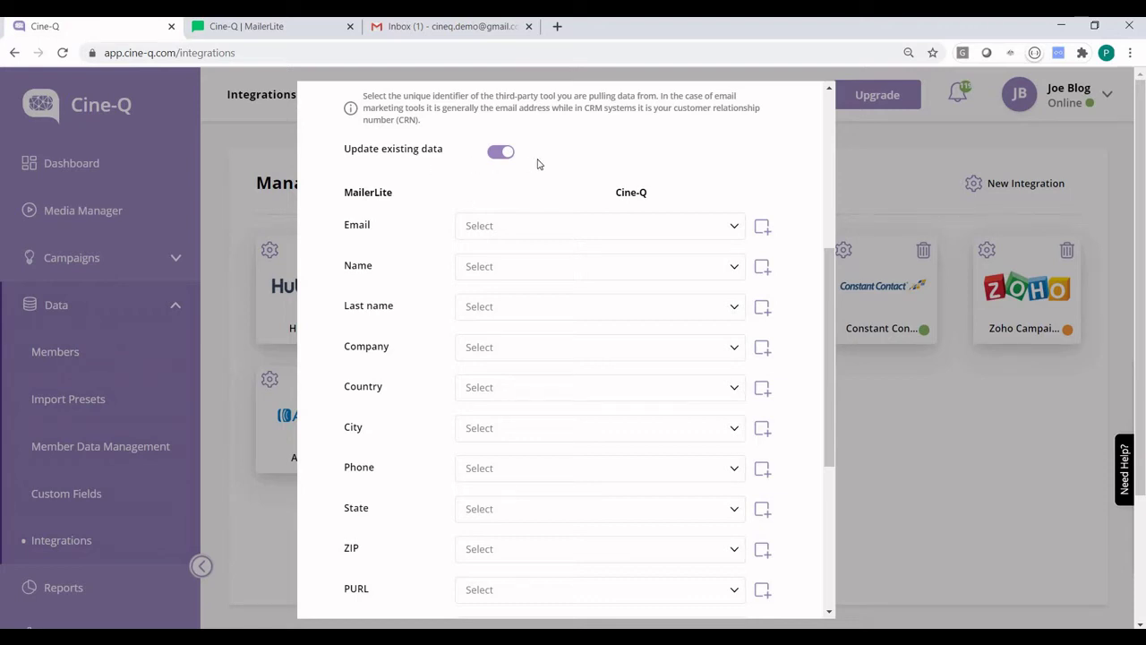
{"action": "scroll", "coordinate": [802, 212], "scroll_direction": "down", "scroll_amount": 3}
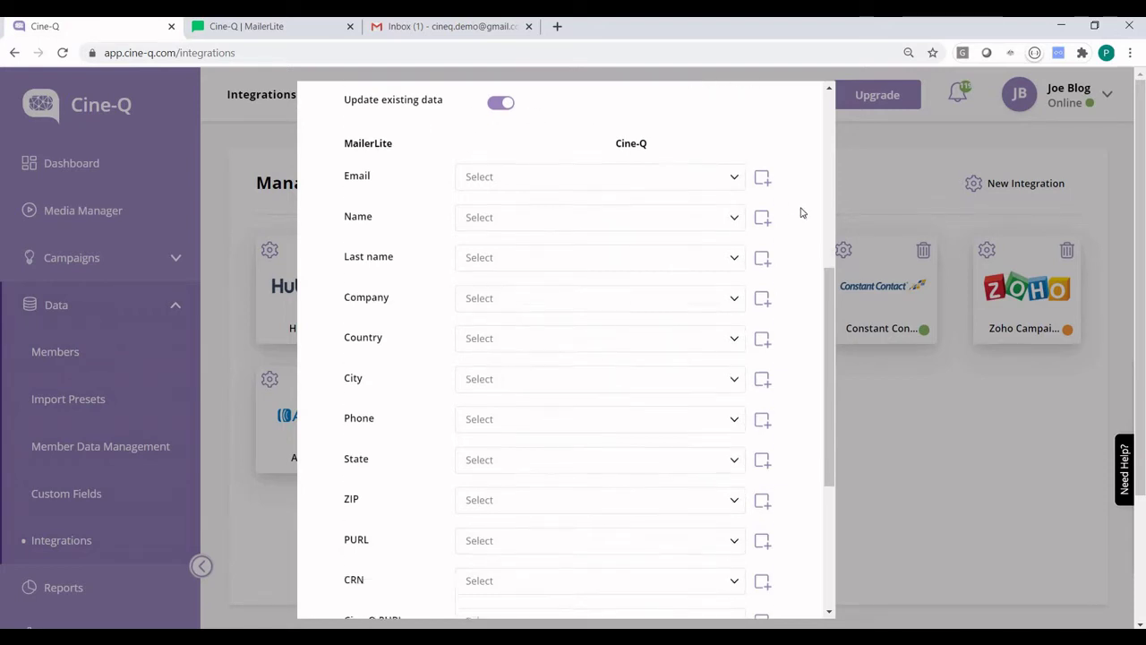
Step: Map MailerLite Email, Name and Last name to Email, First Name and Last Name
{"action": "left_click", "coordinate": [536, 111]}
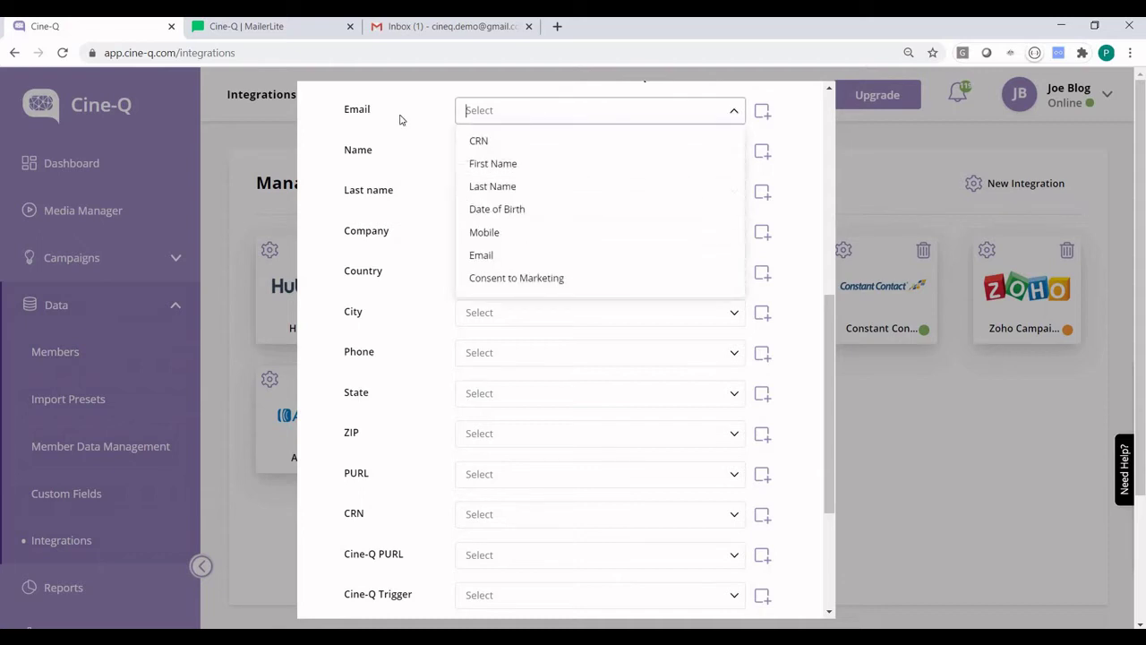
{"action": "left_click", "coordinate": [512, 254]}
{"action": "scroll", "coordinate": [411, 223], "scroll_direction": "up", "scroll_amount": 3}
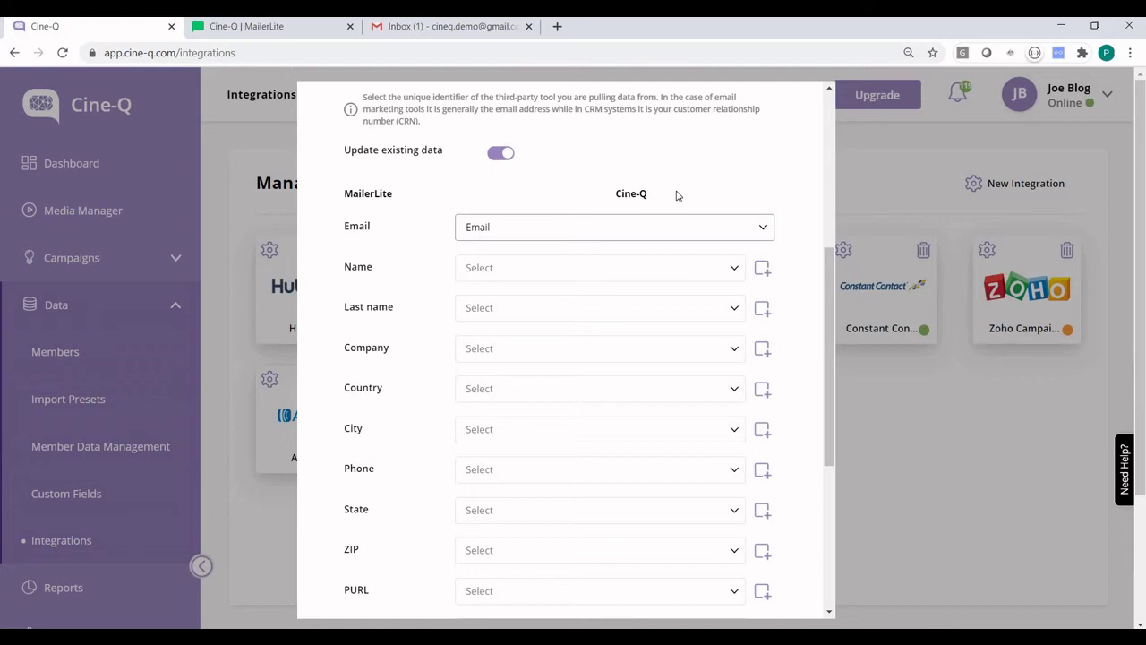
{"action": "left_click", "coordinate": [490, 269]}
{"action": "left_click", "coordinate": [489, 320]}
{"action": "left_click", "coordinate": [490, 318]}
{"action": "key", "text": "Return"}
Step: Map Cine-Q Trigger to Cine-Q Camp Trigger and open the Cine-Q Date field choices
{"action": "scroll", "coordinate": [450, 460], "scroll_direction": "down", "scroll_amount": 4}
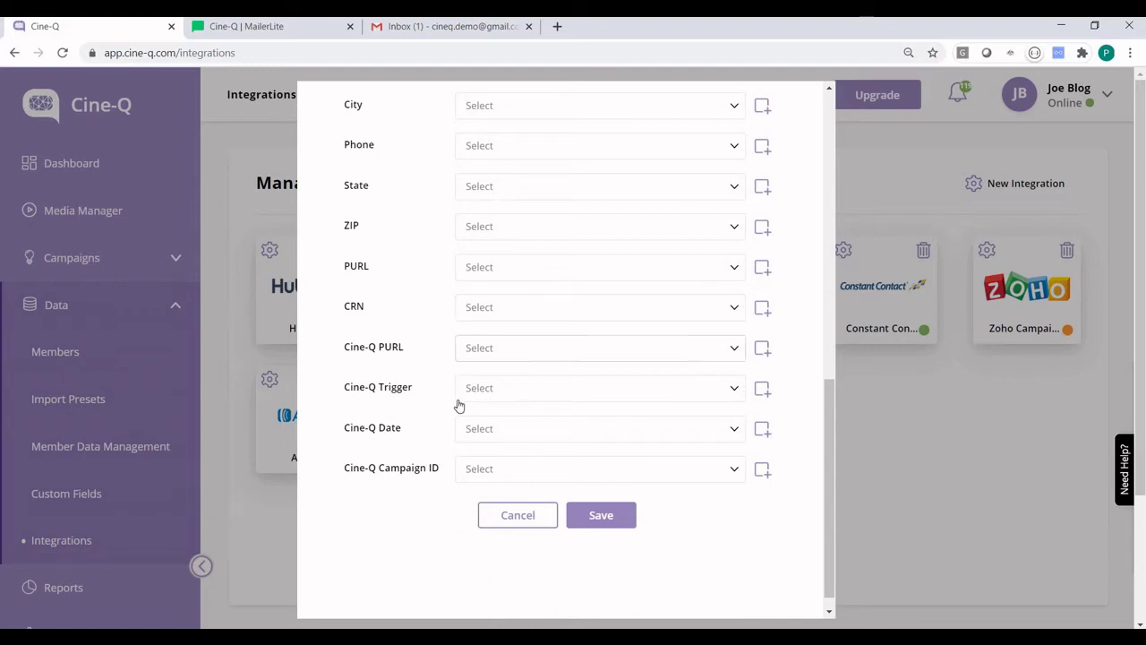
{"action": "left_click", "coordinate": [583, 388]}
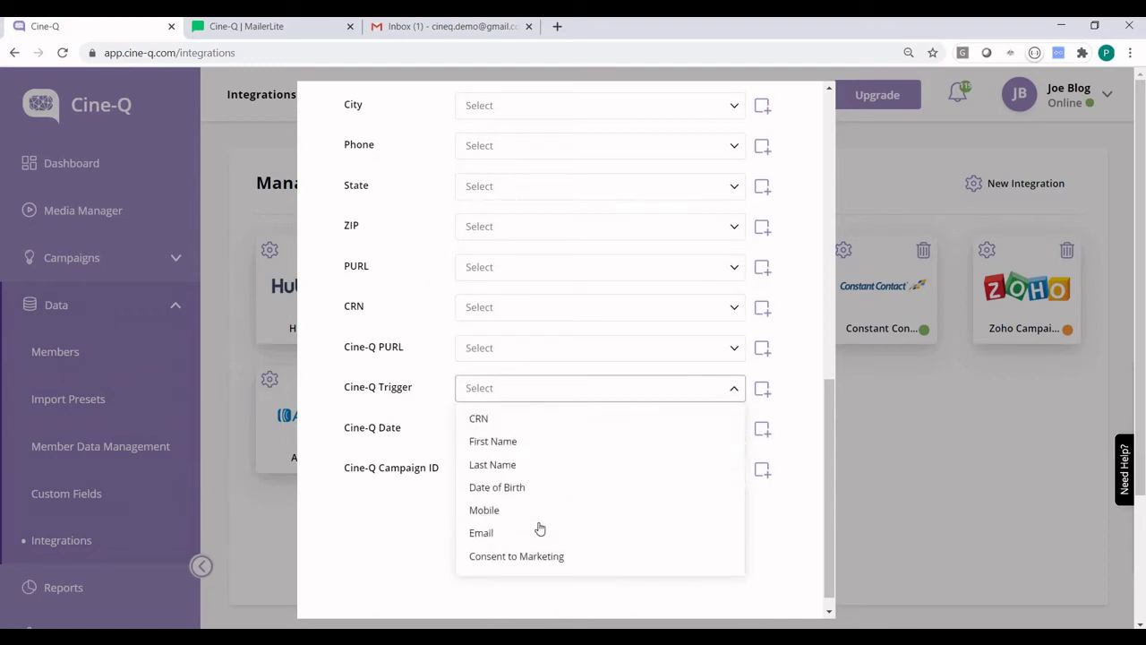
{"action": "scroll", "coordinate": [540, 528], "scroll_direction": "down", "scroll_amount": 2}
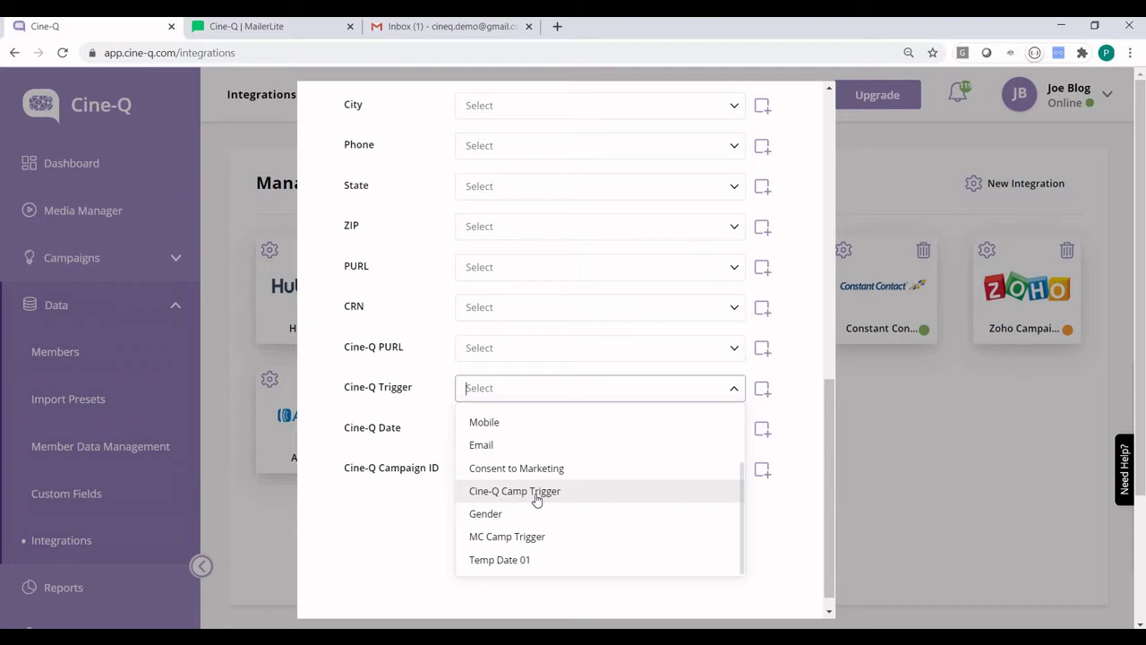
{"action": "left_click", "coordinate": [537, 492]}
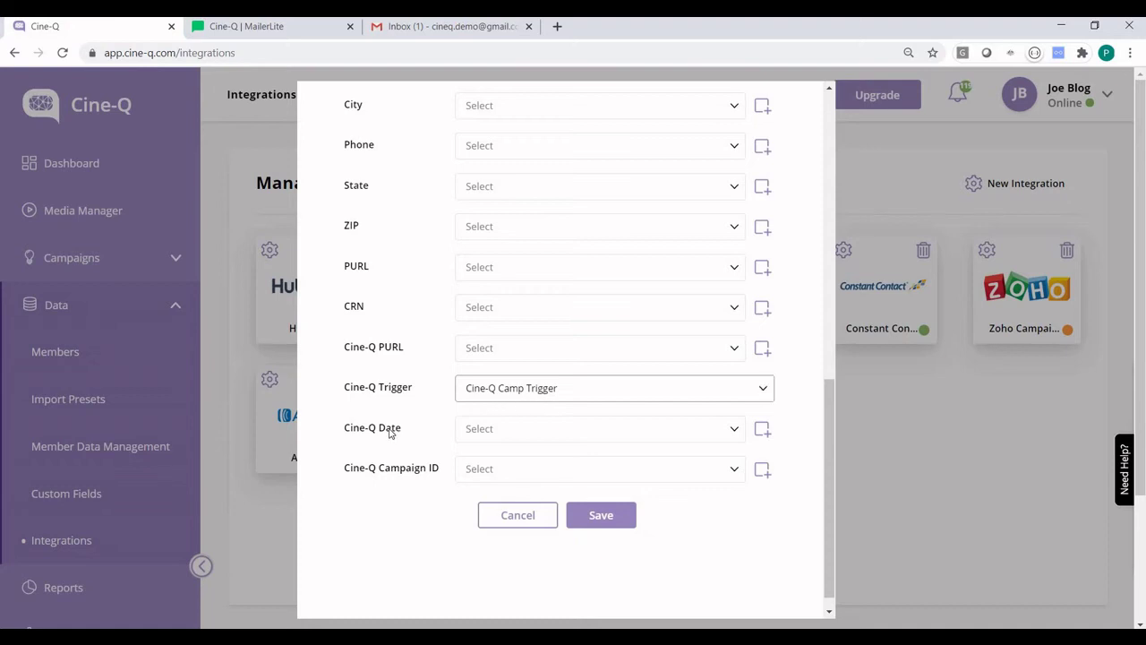
{"action": "left_click", "coordinate": [504, 434]}
{"action": "scroll", "coordinate": [551, 520], "scroll_direction": "down", "scroll_amount": 2}
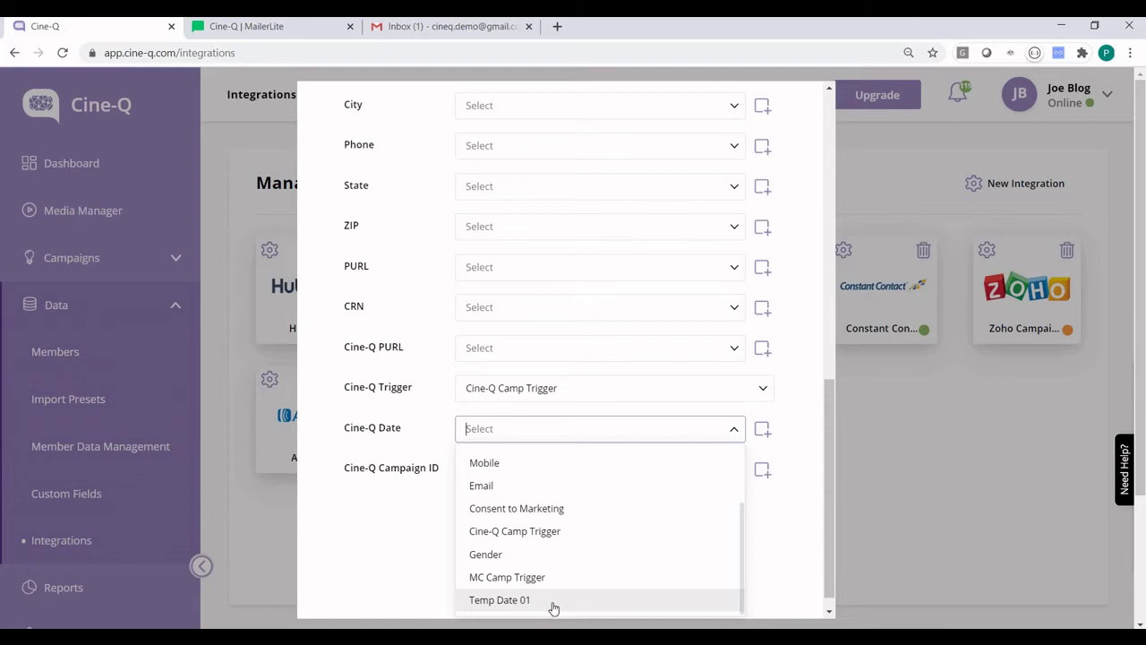
Step: Map Cine-Q Date to Temp Date 01 and save the member import mapping
{"action": "left_click", "coordinate": [554, 608]}
{"action": "left_click", "coordinate": [606, 525]}
{"action": "left_click", "coordinate": [623, 166]}
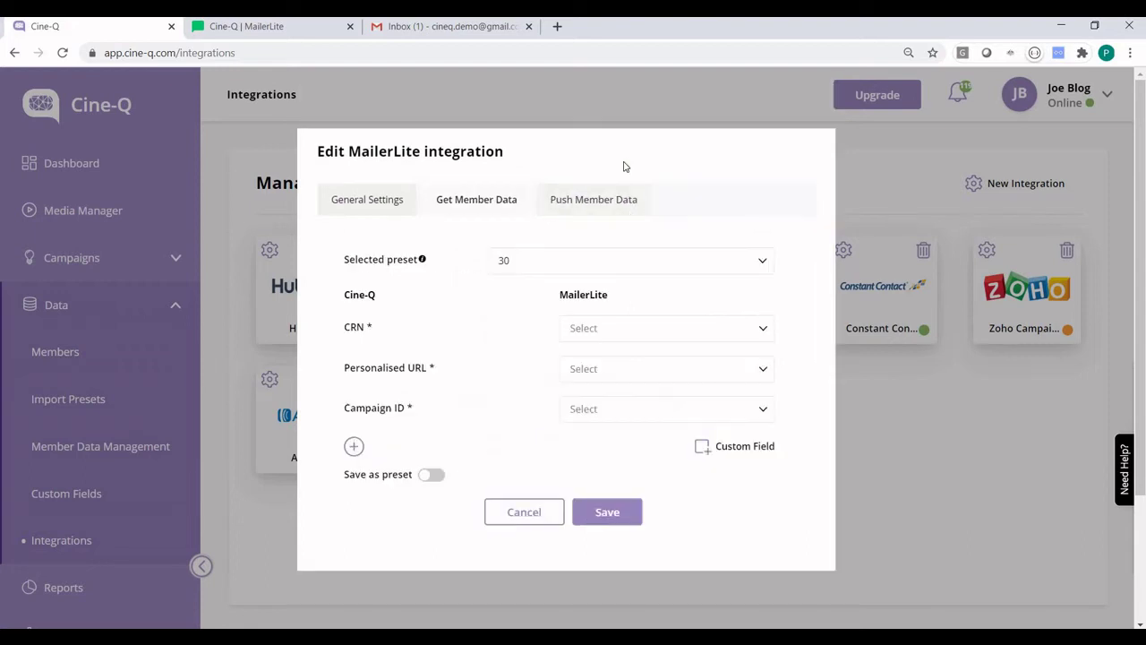
Step: Push CRN, Personalised URL and Campaign ID to CRN, Cine-Q PURL and Cine-Q Campaign ID
{"action": "left_click", "coordinate": [636, 333]}
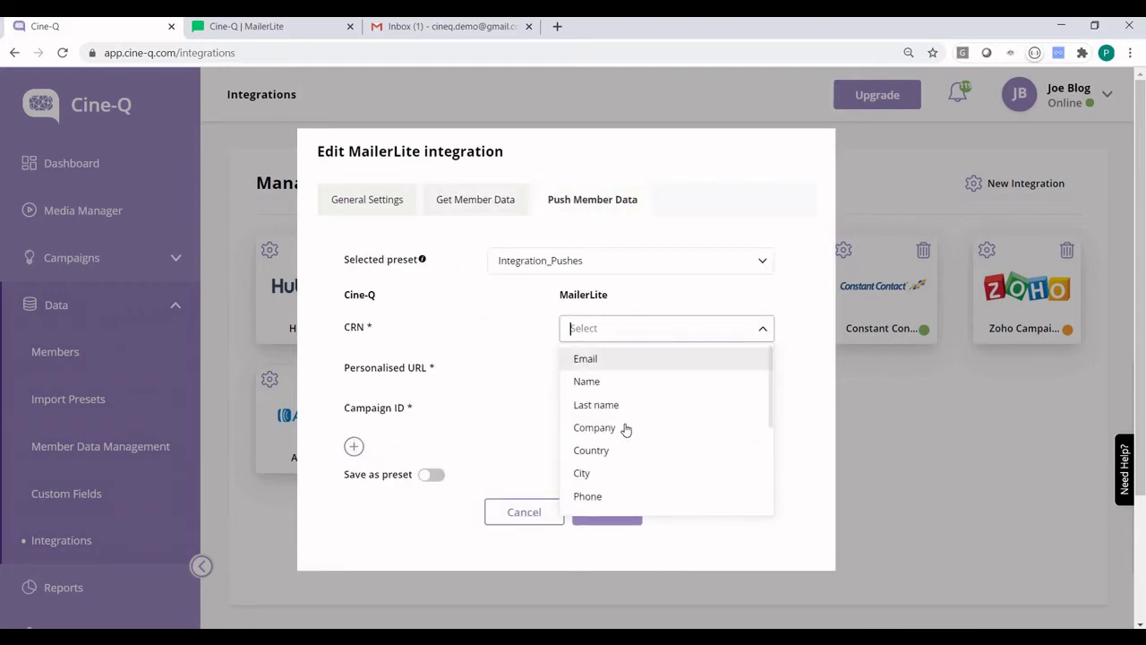
{"action": "scroll", "coordinate": [625, 428], "scroll_direction": "down", "scroll_amount": 1}
{"action": "scroll", "coordinate": [624, 430], "scroll_direction": "down", "scroll_amount": 2}
{"action": "left_click", "coordinate": [622, 431]}
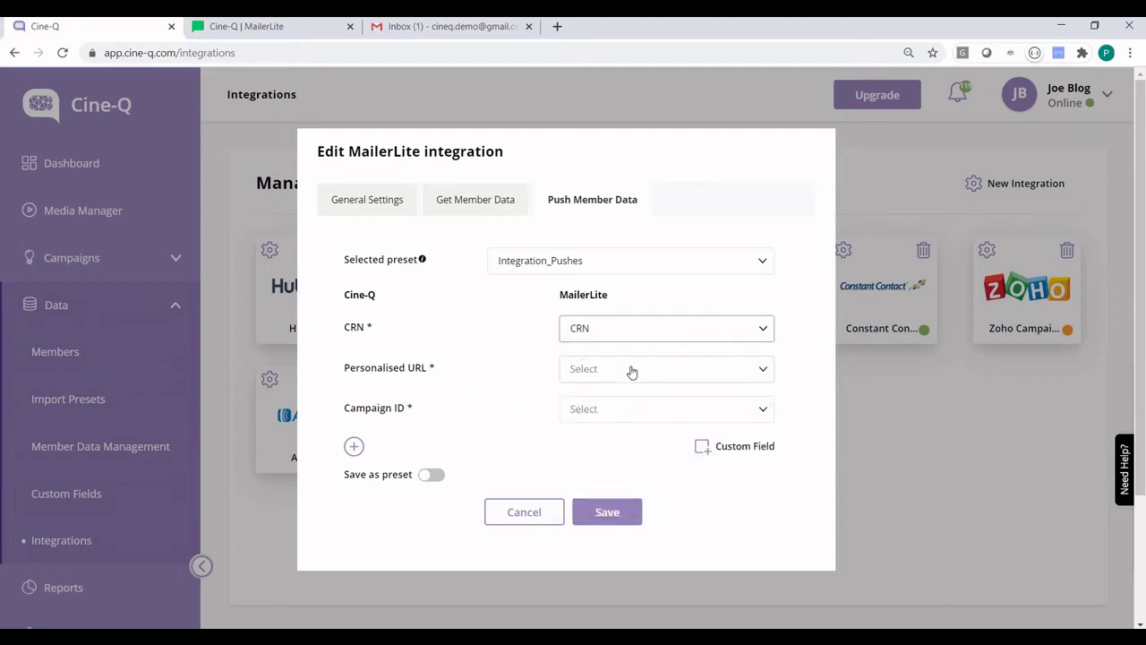
{"action": "left_click", "coordinate": [632, 370]}
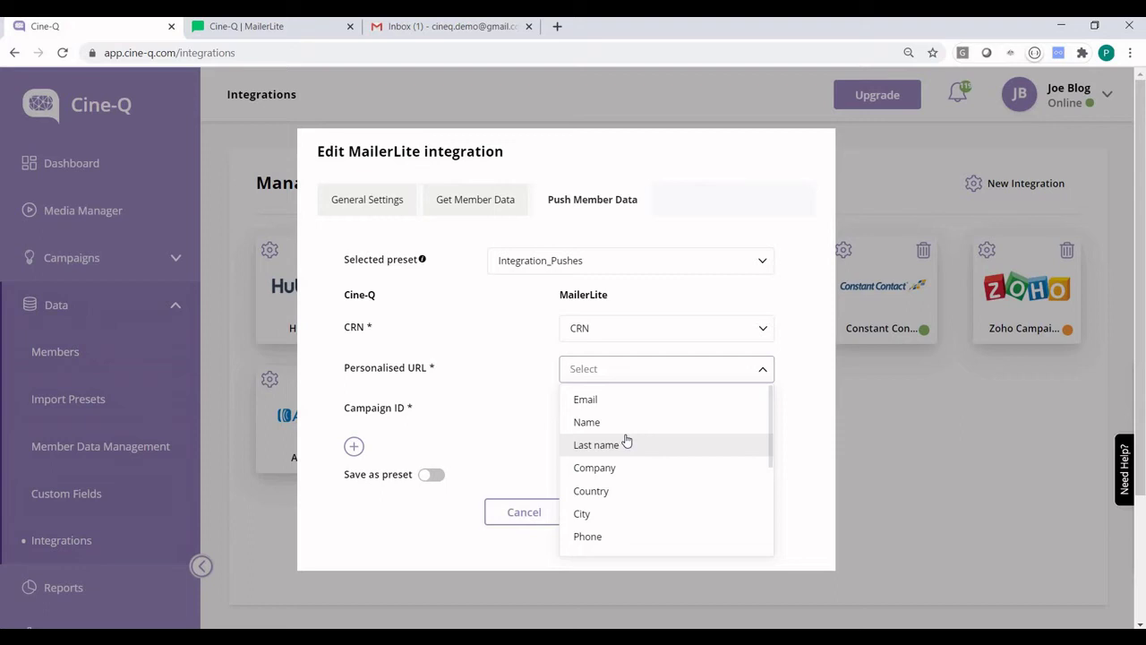
{"action": "scroll", "coordinate": [627, 440], "scroll_direction": "down", "scroll_amount": 5}
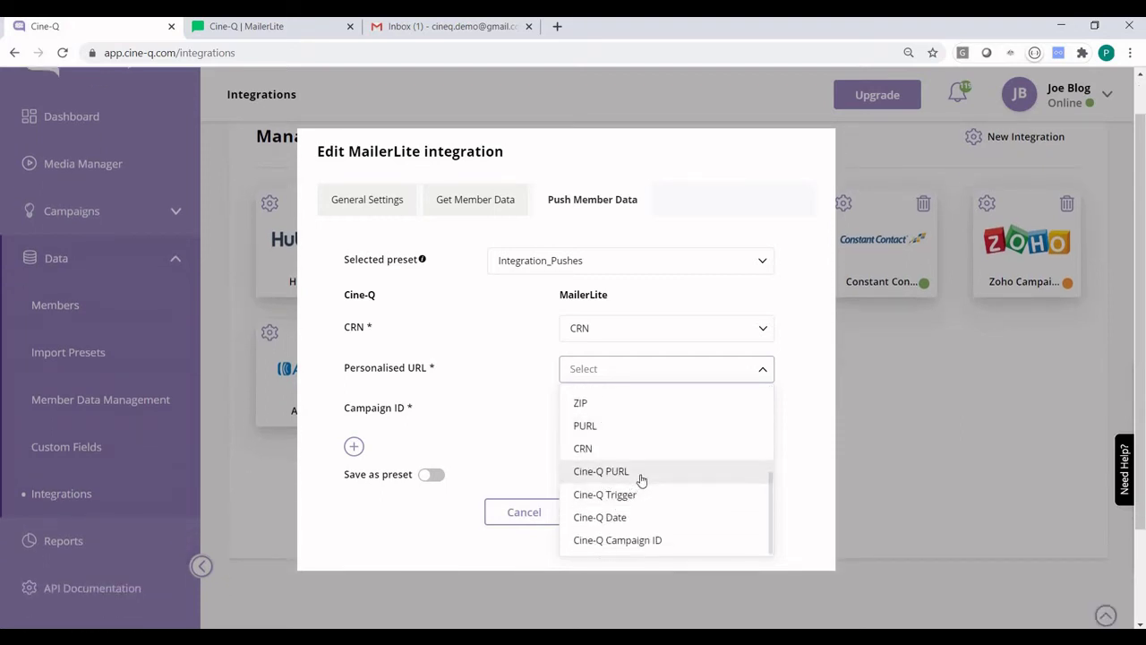
{"action": "left_click", "coordinate": [636, 479]}
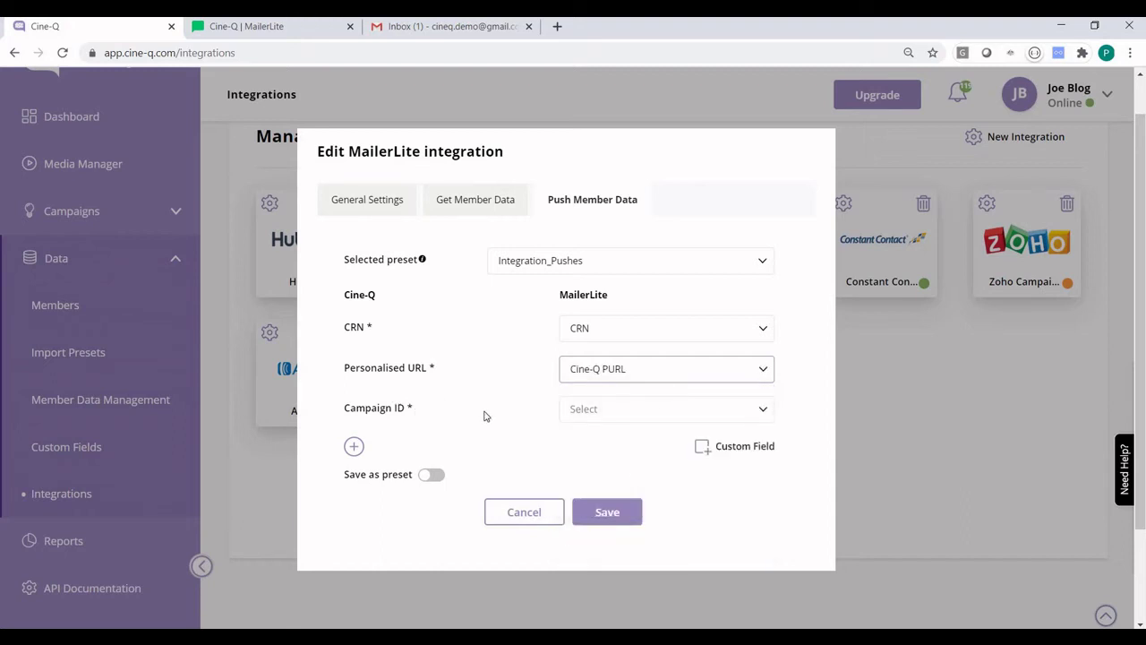
{"action": "left_click", "coordinate": [624, 417]}
{"action": "scroll", "coordinate": [662, 528], "scroll_direction": "down", "scroll_amount": 5}
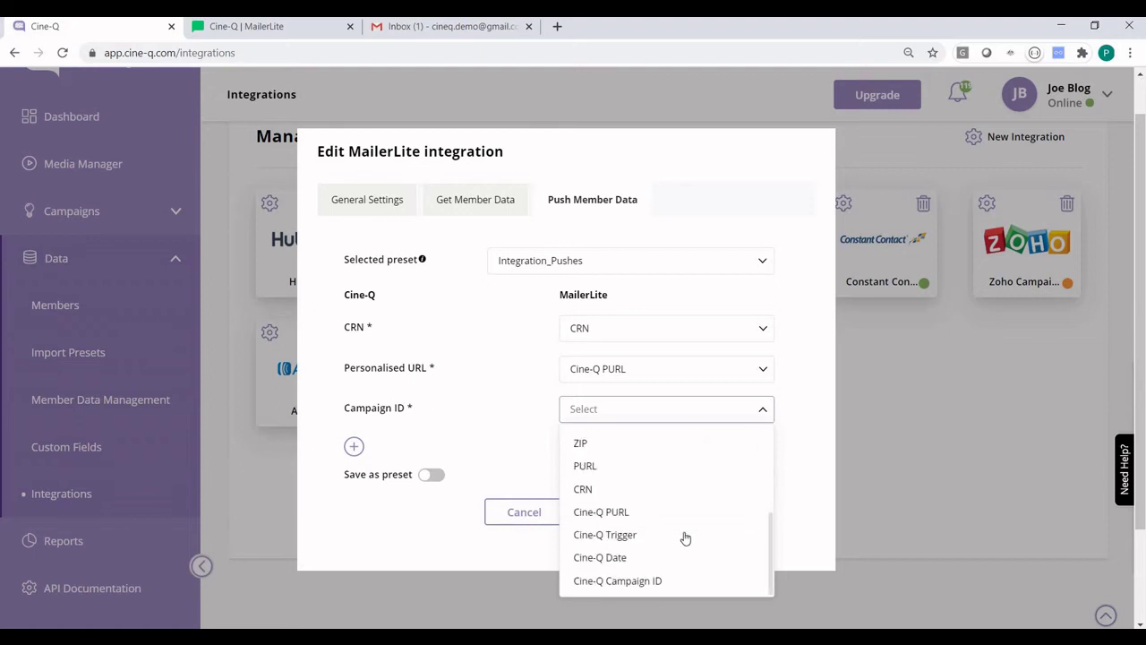
{"action": "left_click", "coordinate": [630, 582]}
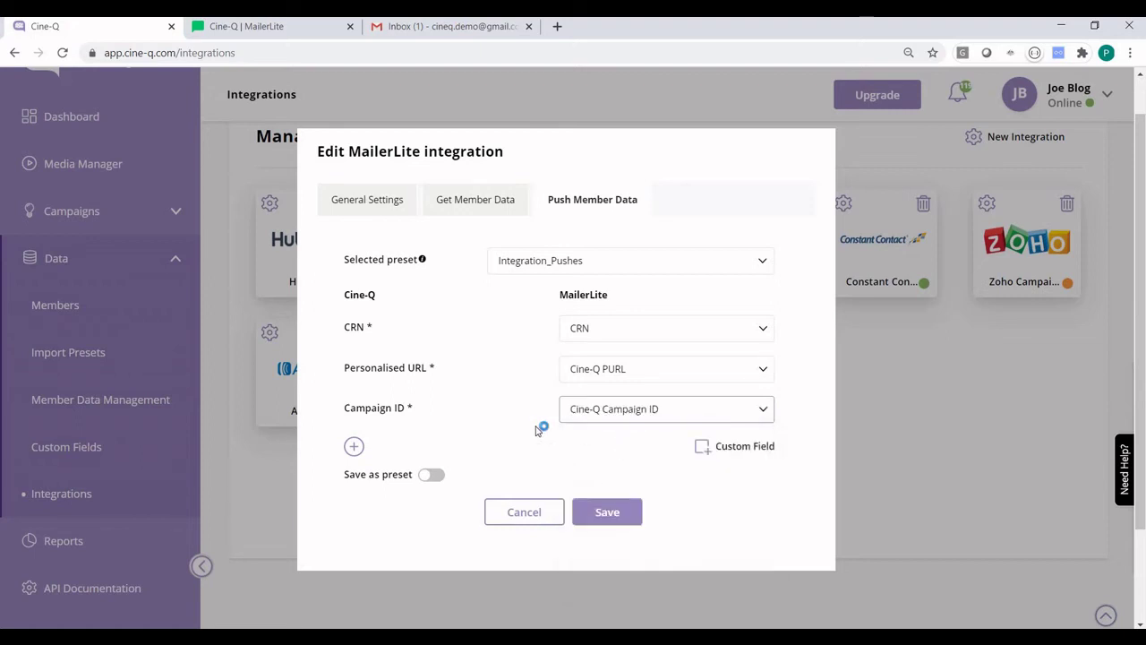
{"action": "left_click", "coordinate": [481, 201]}
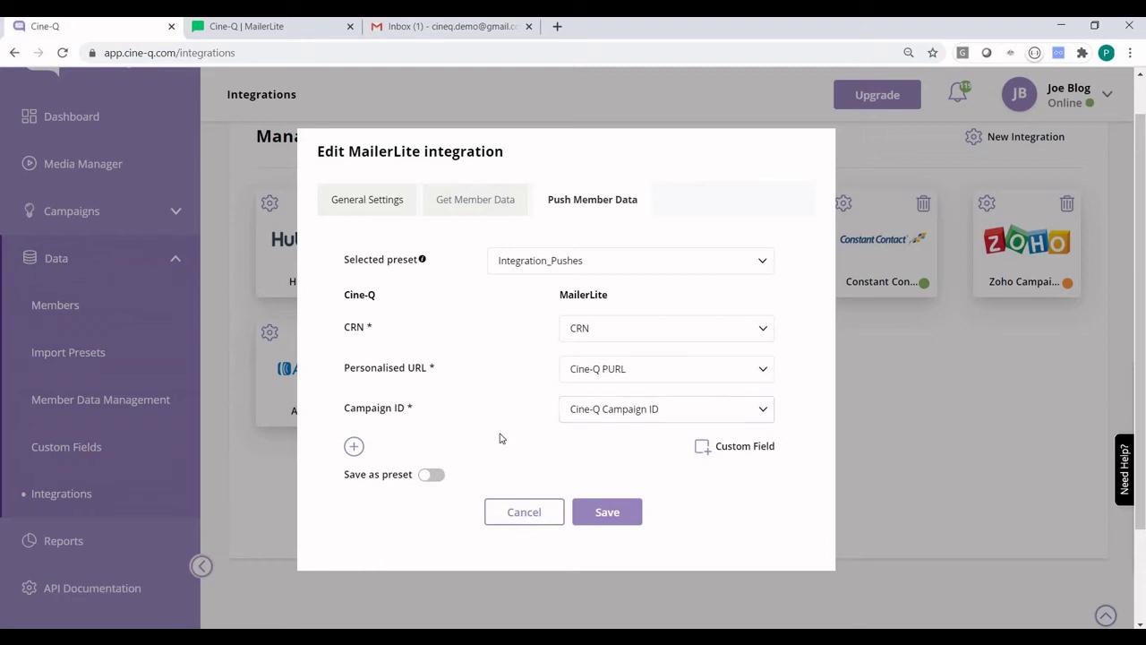
Step: Set the CRN dropdown to CRN and save, confirming 'Integration was successfully updated'
{"action": "scroll", "coordinate": [532, 523], "scroll_direction": "down", "scroll_amount": 7}
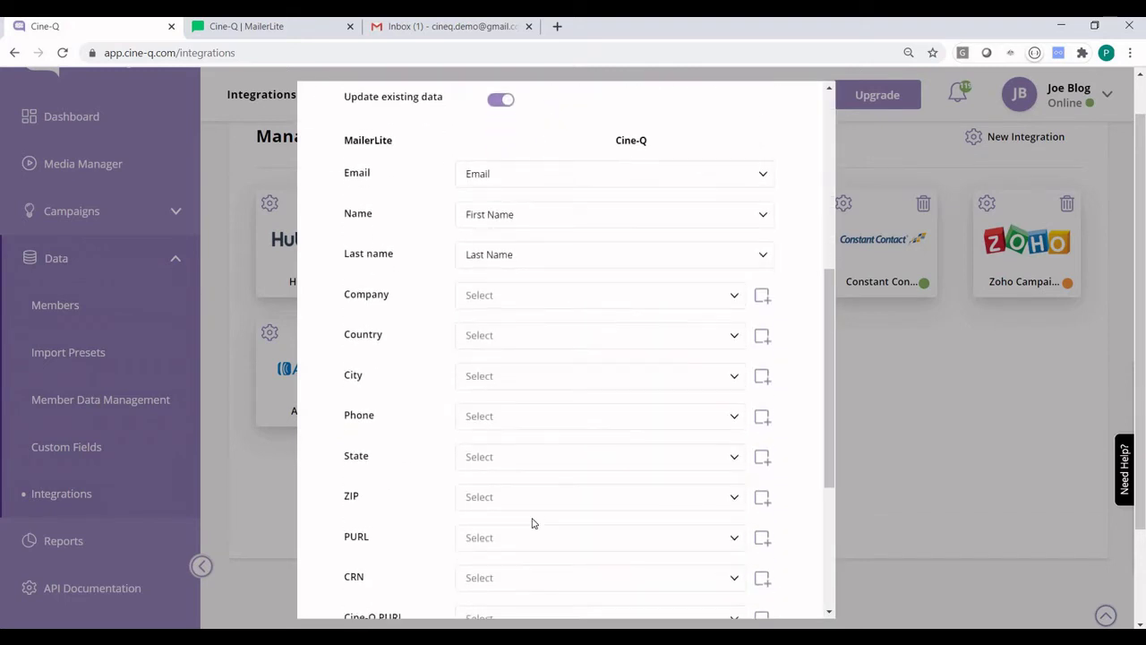
{"action": "scroll", "coordinate": [529, 485], "scroll_direction": "down", "scroll_amount": 2}
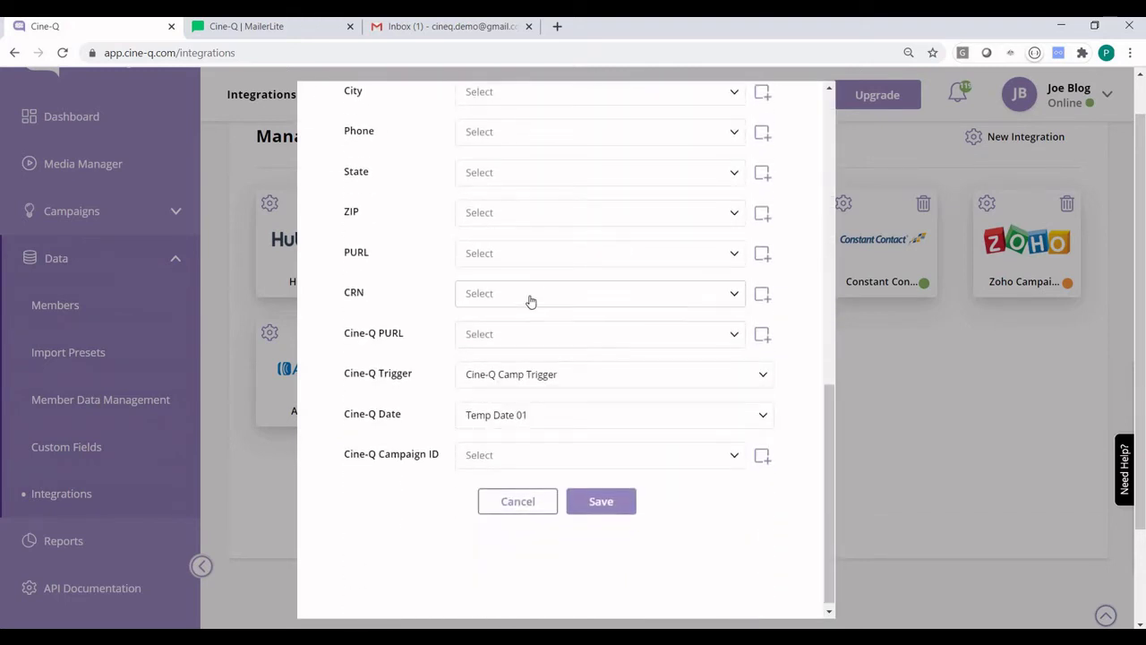
{"action": "left_click", "coordinate": [529, 295]}
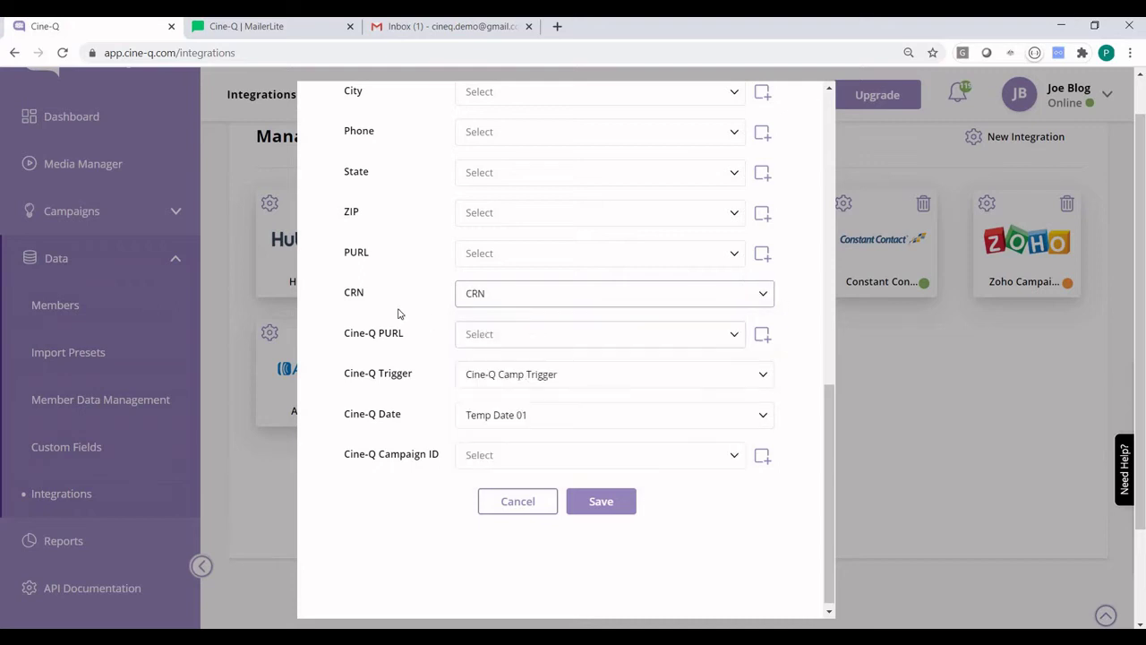
{"action": "scroll", "coordinate": [531, 293], "scroll_direction": "up", "scroll_amount": 5}
{"action": "left_click", "coordinate": [583, 156]}
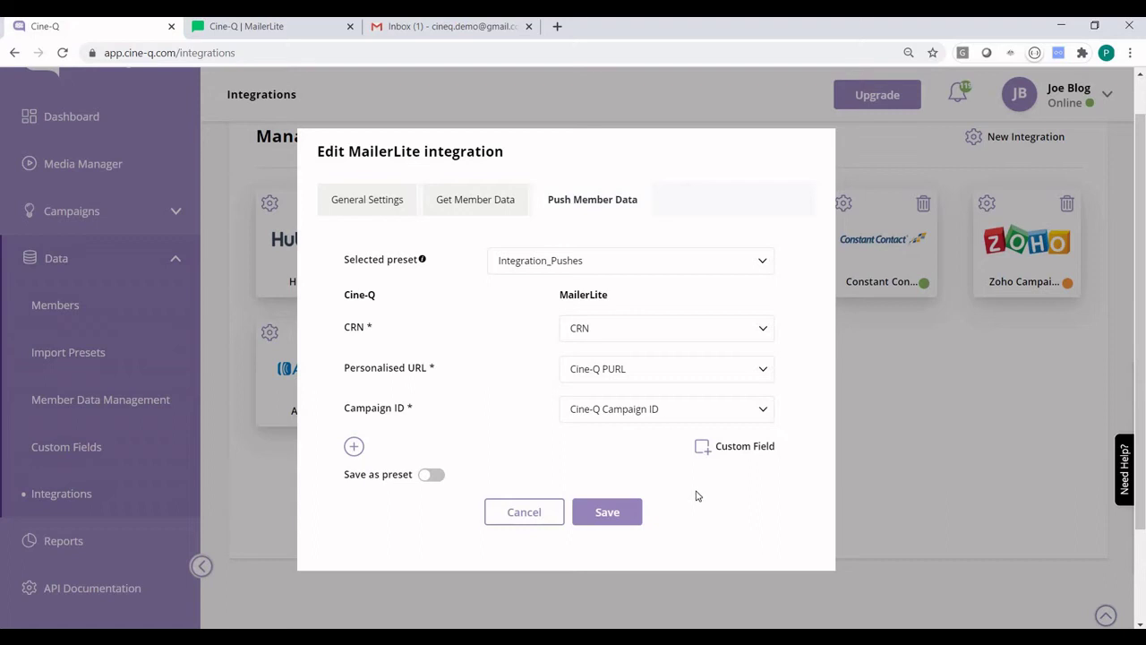
{"action": "left_click", "coordinate": [609, 513]}
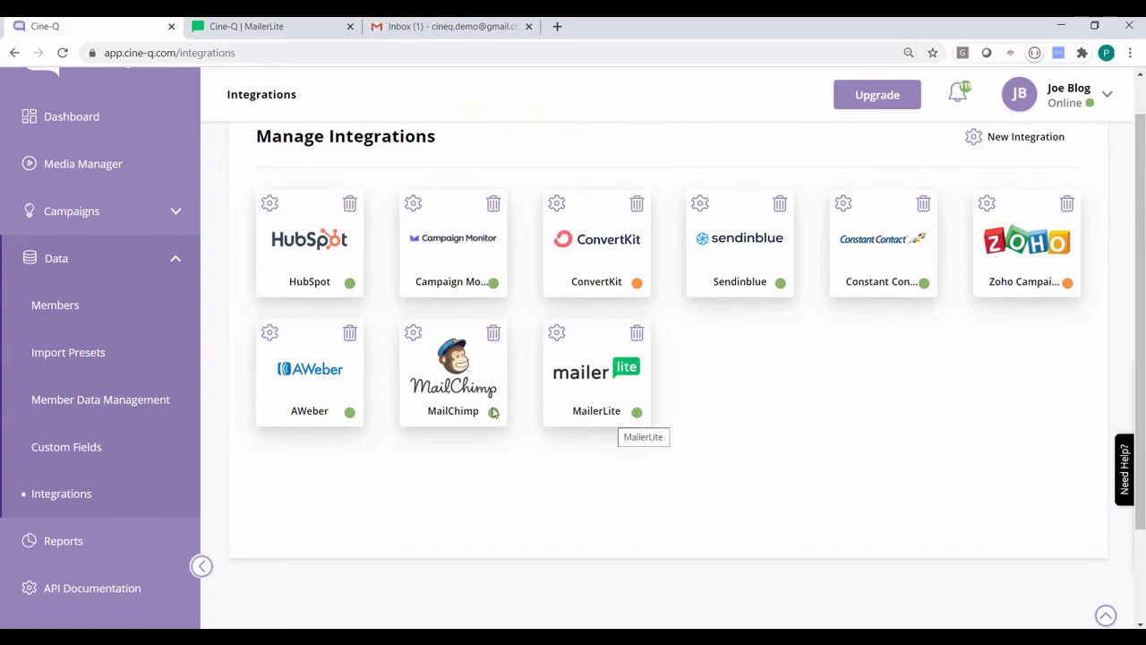
Step: Go to the Campaigns list and open Demo Mailerlite's Executions page
{"action": "left_click", "coordinate": [102, 220]}
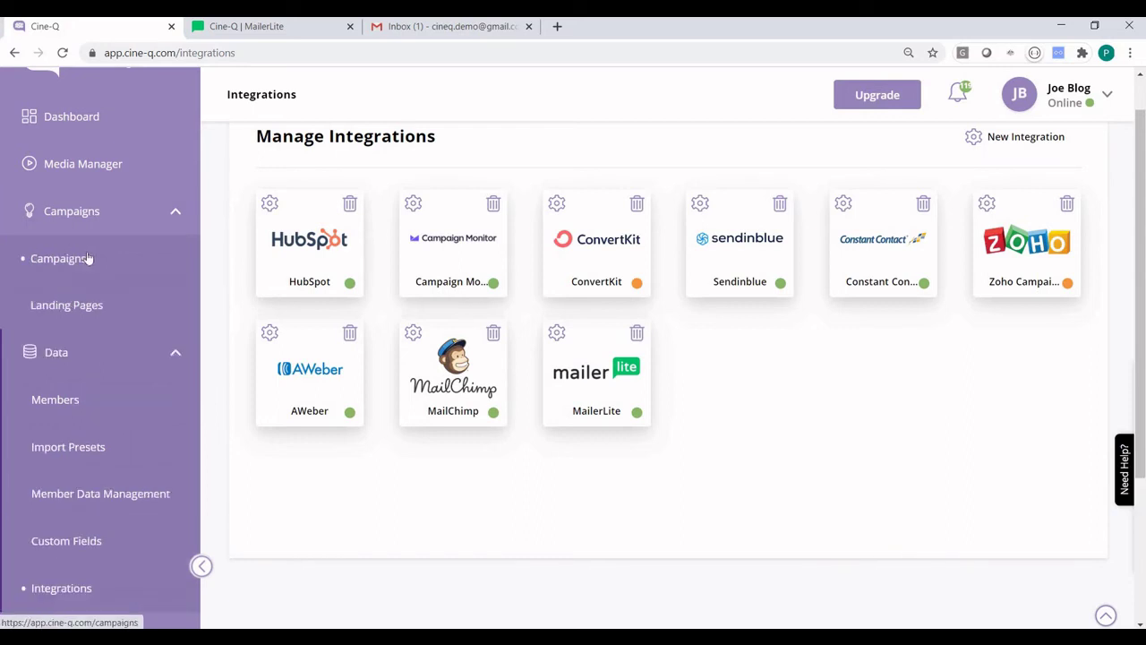
{"action": "left_click", "coordinate": [88, 258]}
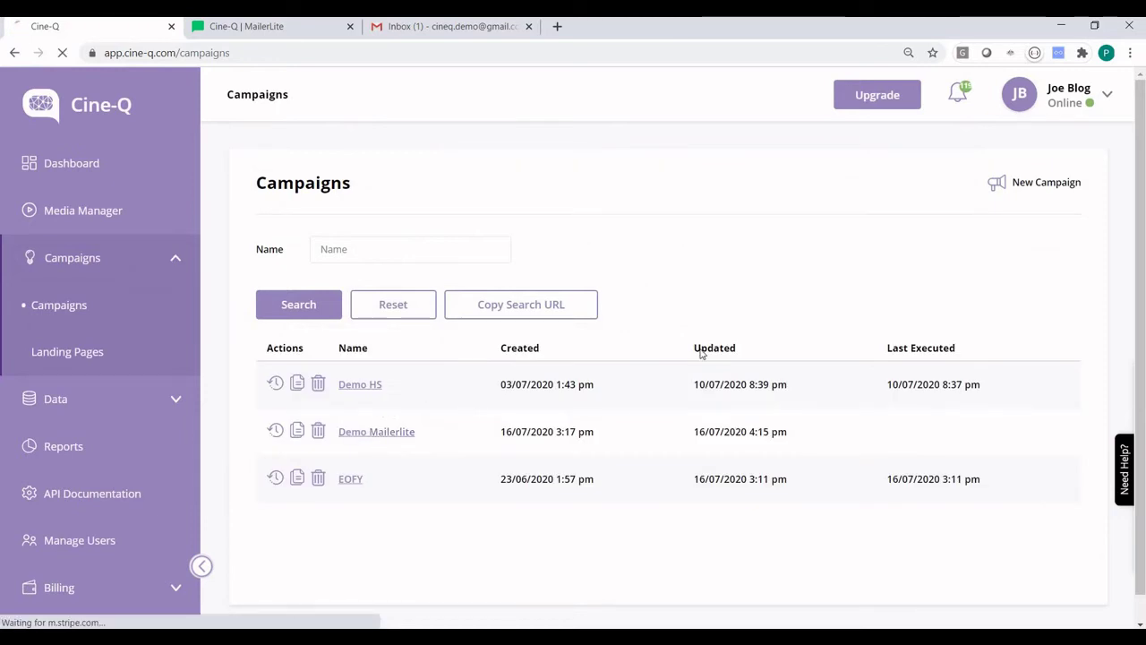
{"action": "left_click", "coordinate": [529, 188]}
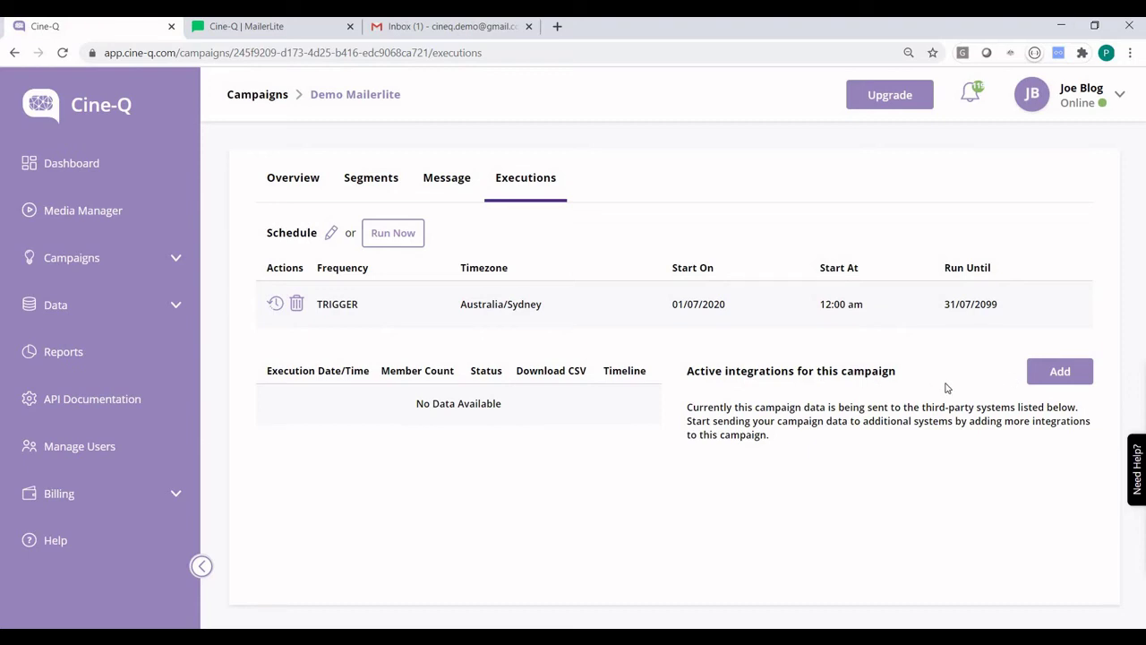
Step: Add MailerLite as an active integration of Demo Mailerlite, then return to the MailerLite site
{"action": "left_click", "coordinate": [1054, 372]}
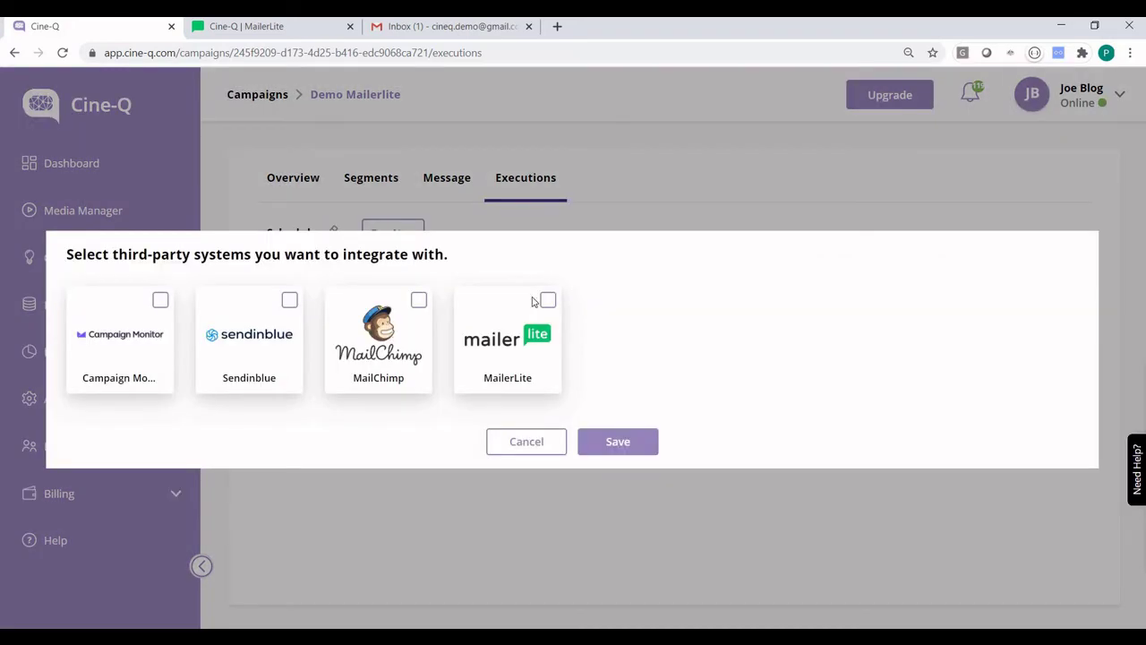
{"action": "left_click", "coordinate": [549, 301]}
{"action": "left_click", "coordinate": [622, 449]}
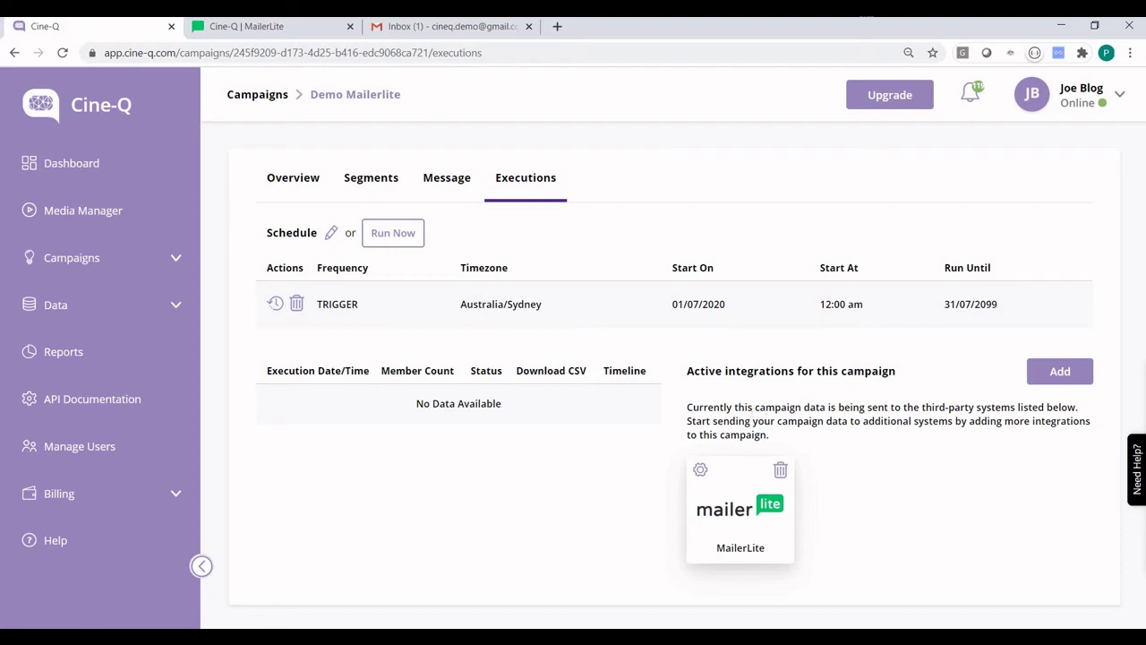
{"action": "left_click", "coordinate": [269, 26]}
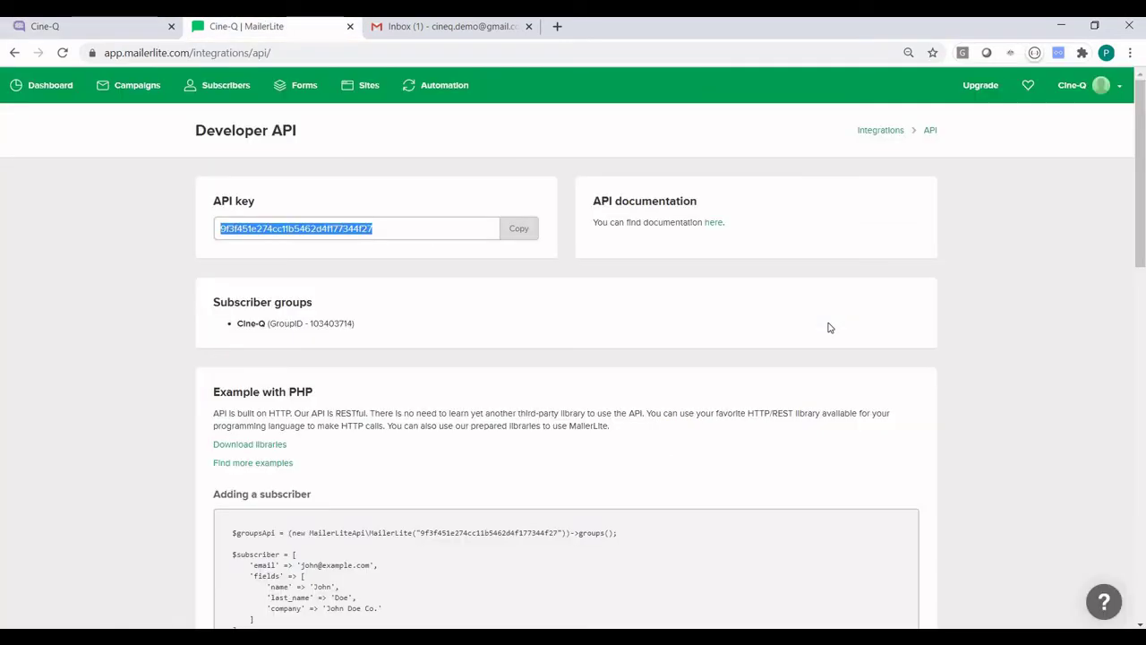
Step: Edit the Send demo email automation and open its Updated field trigger settings
{"action": "left_click", "coordinate": [448, 88]}
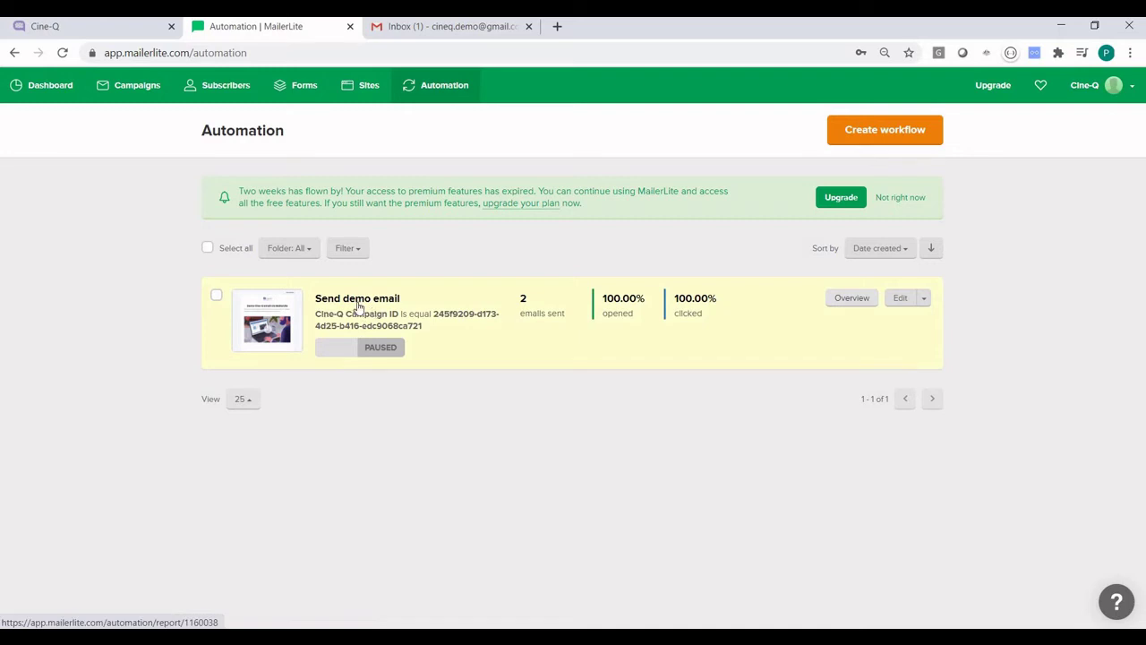
{"action": "left_click", "coordinate": [379, 302]}
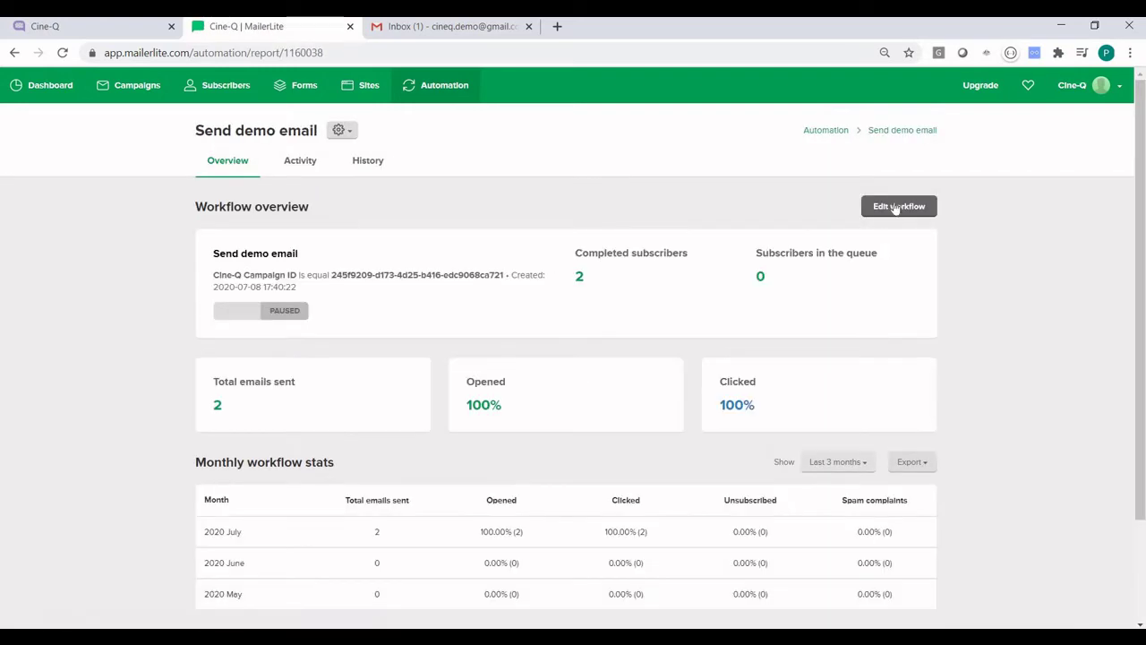
{"action": "left_click", "coordinate": [897, 206]}
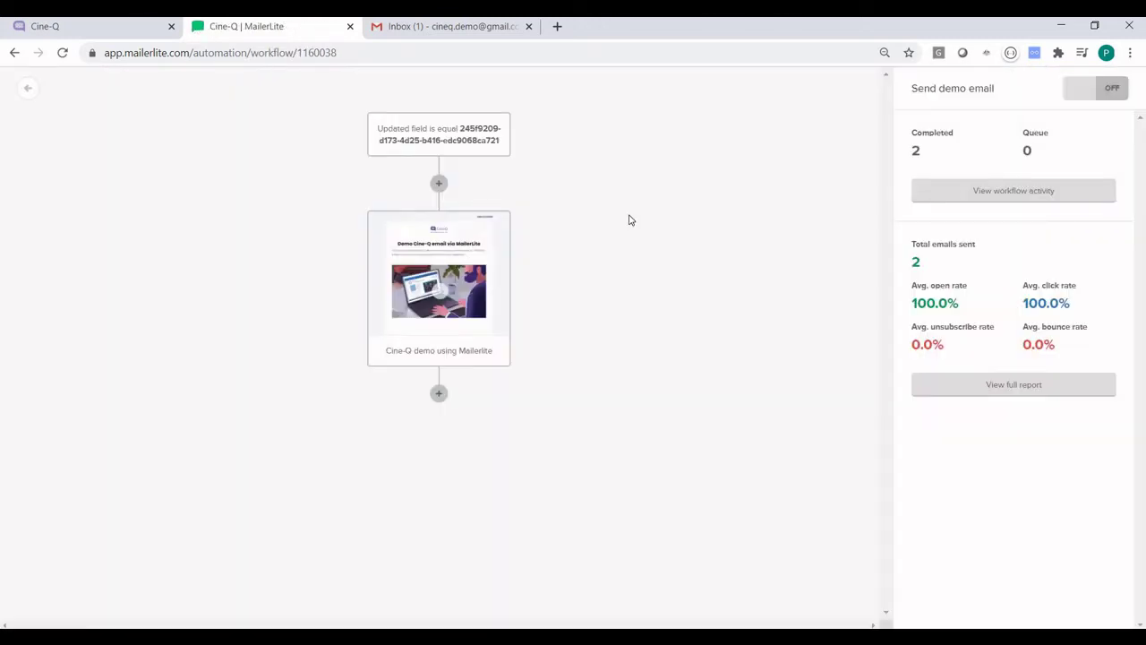
{"action": "left_click", "coordinate": [461, 142]}
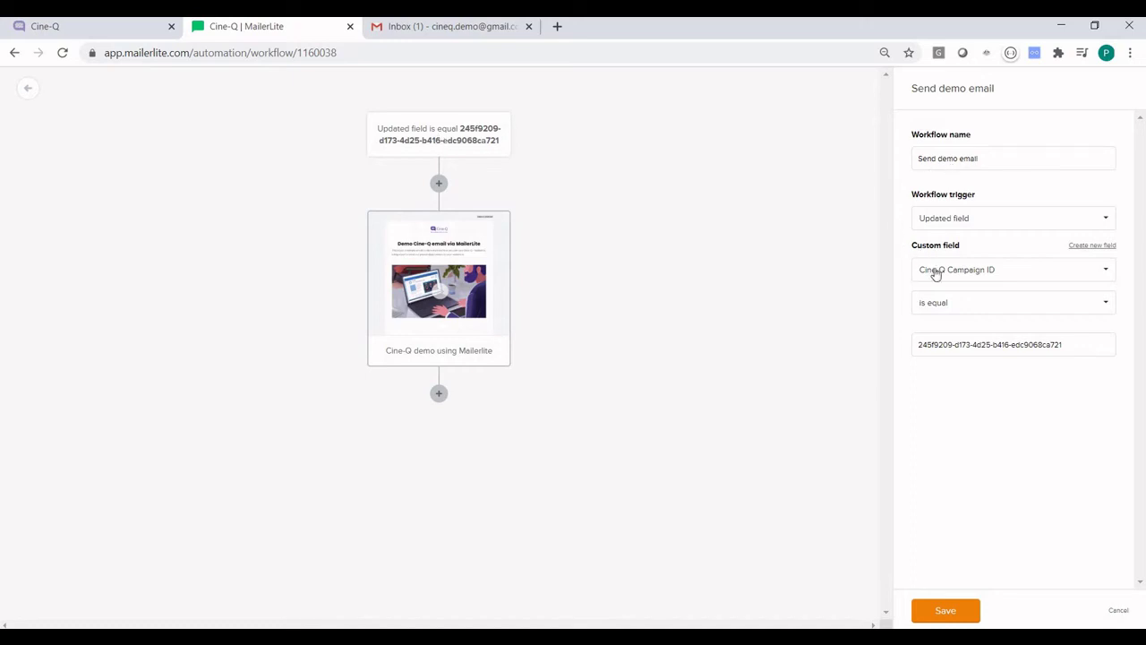
Step: Replace the trigger value with the campaign ID copied from Cine-Q's address bar and save
{"action": "triple_click", "coordinate": [951, 344]}
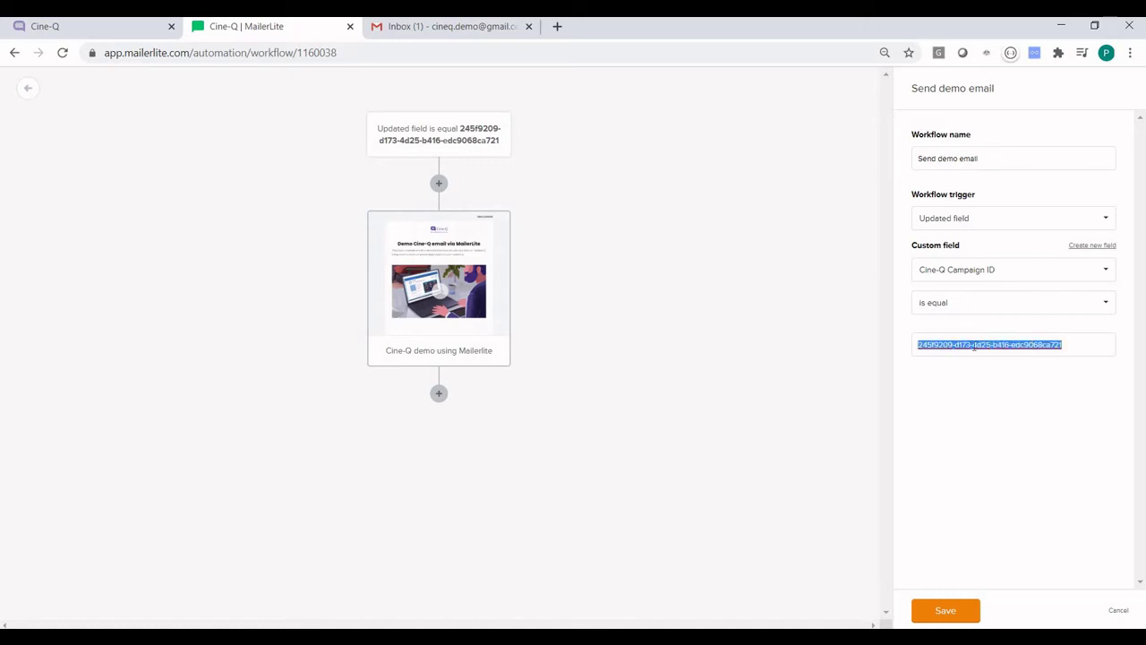
{"action": "left_click", "coordinate": [743, 307]}
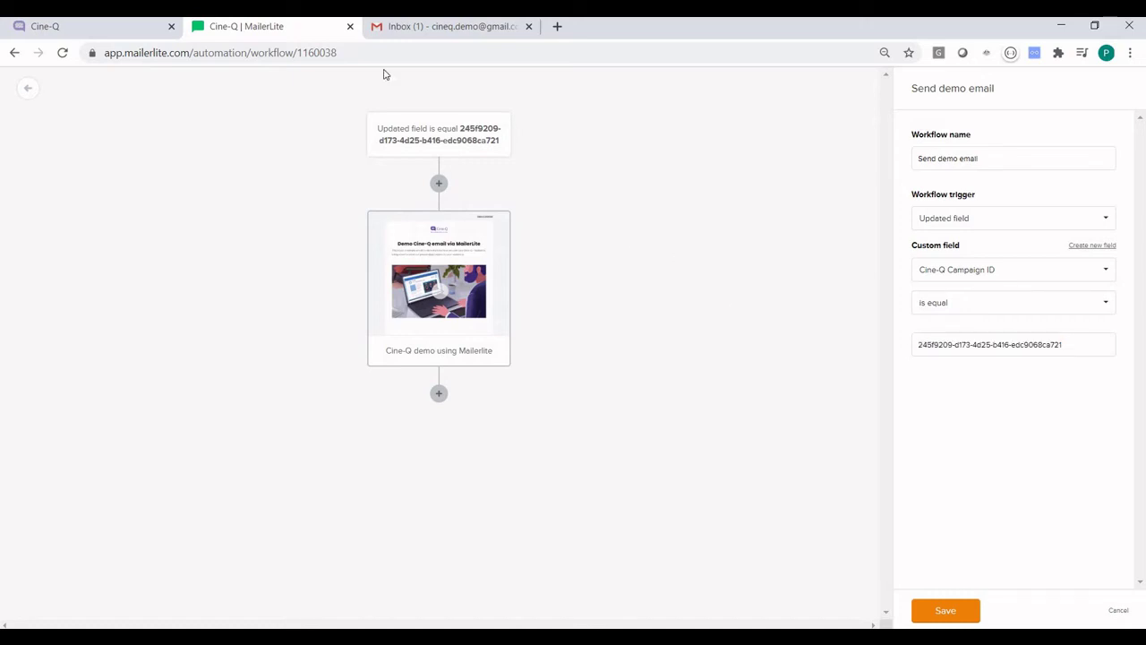
{"action": "left_click", "coordinate": [85, 27]}
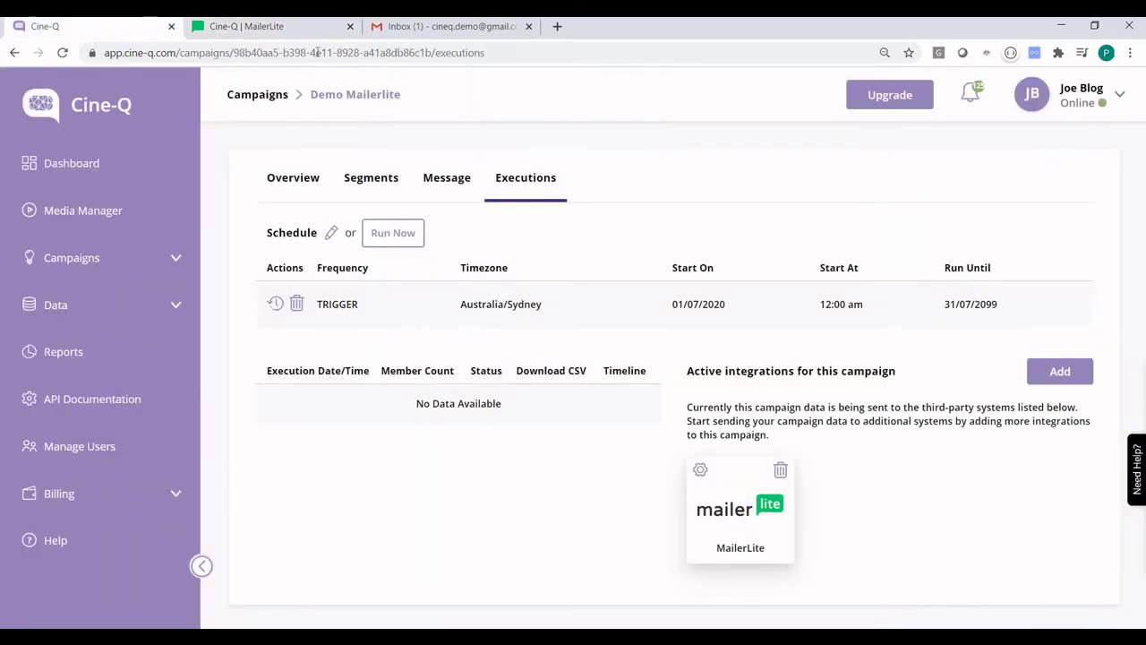
{"action": "left_click", "coordinate": [343, 52]}
{"action": "left_click", "coordinate": [373, 53]}
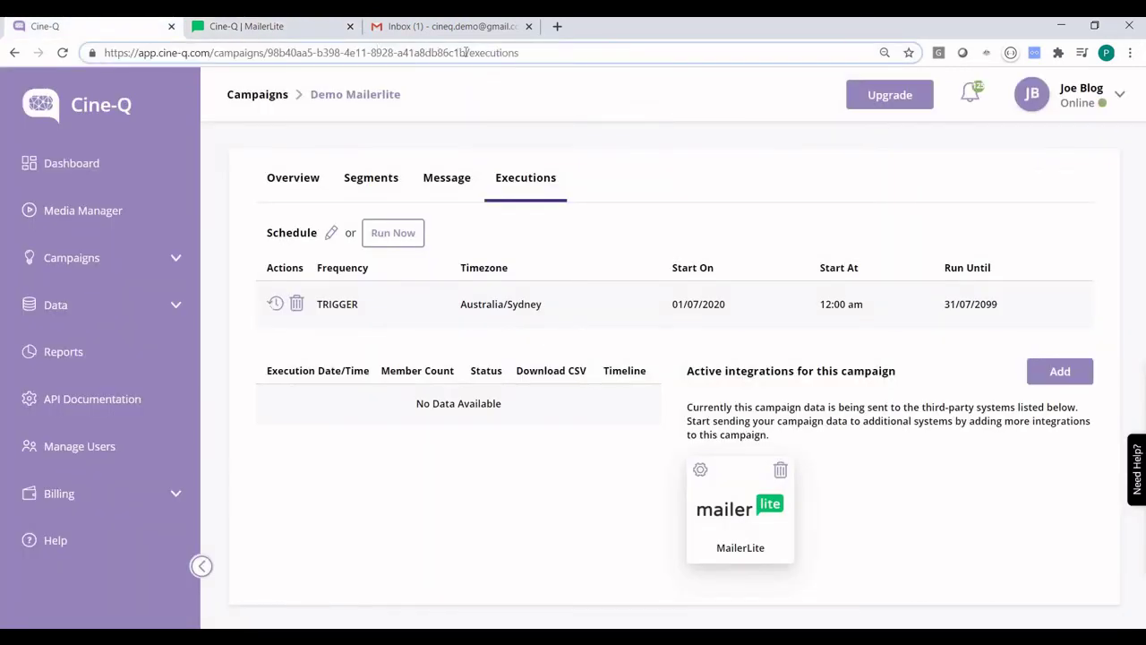
{"action": "left_click_drag", "start_coordinate": [465, 52], "coordinate": [270, 52]}
{"action": "key", "text": "ctrl+c"}
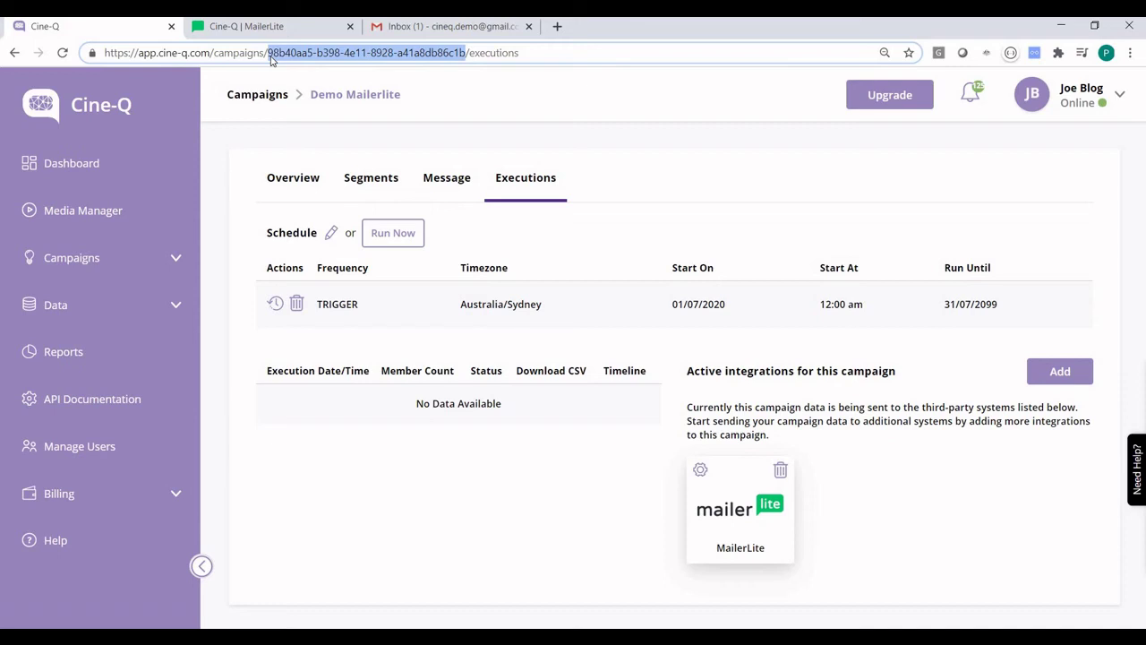
{"action": "left_click", "coordinate": [271, 33]}
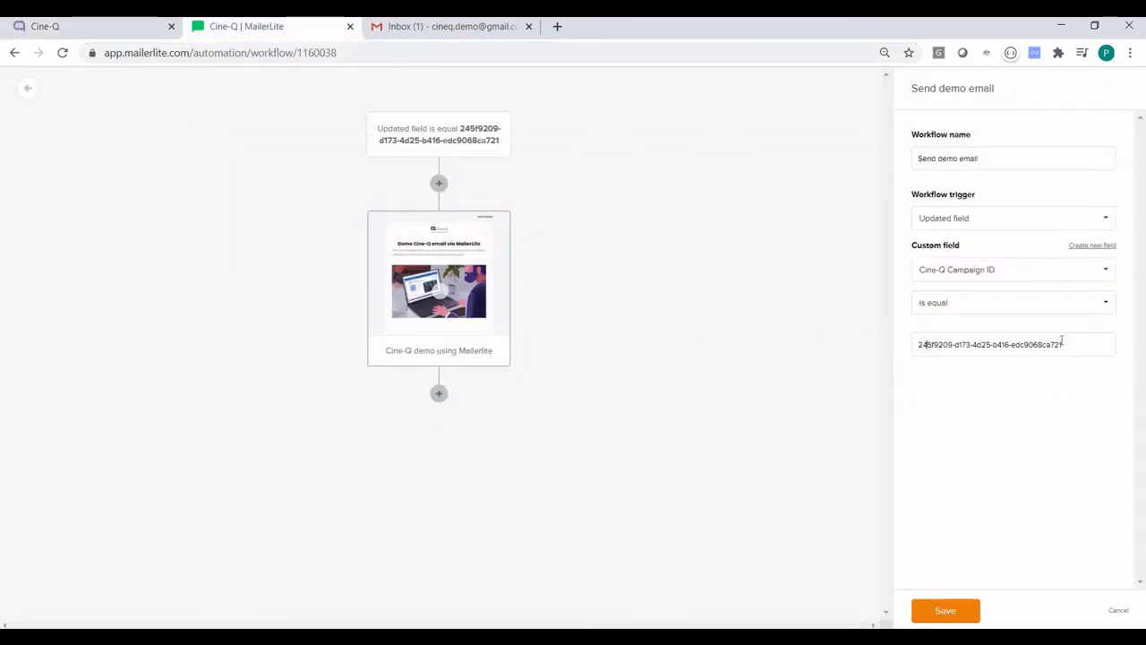
{"action": "key", "text": "ctrl+a"}
{"action": "key", "text": "ctrl+v"}
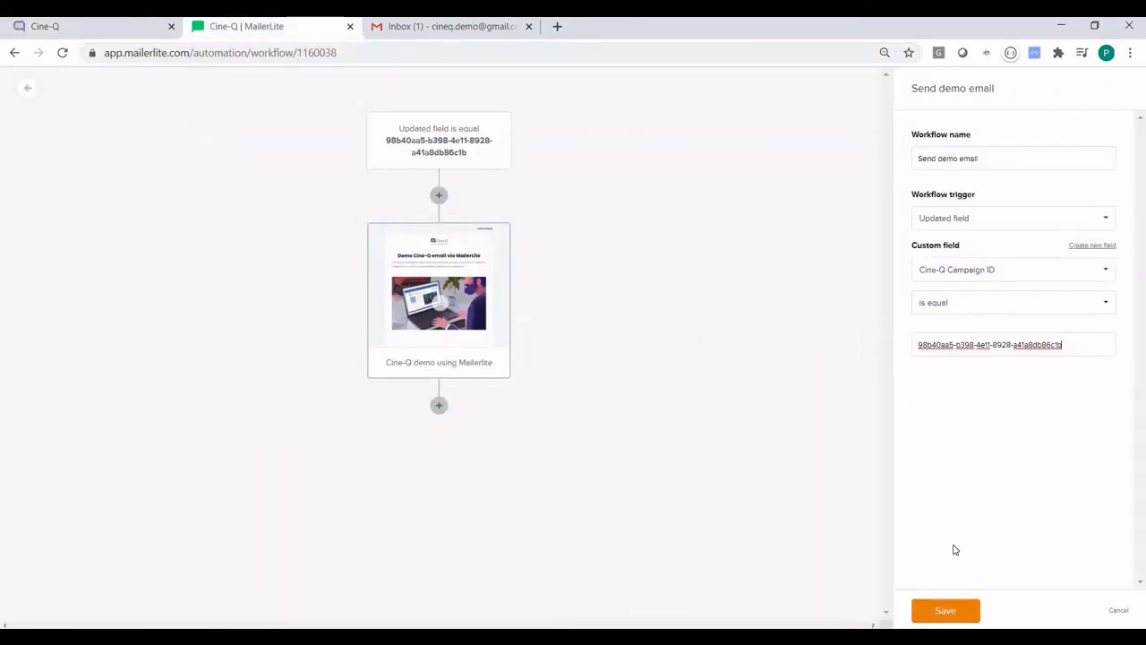
{"action": "left_click", "coordinate": [945, 612]}
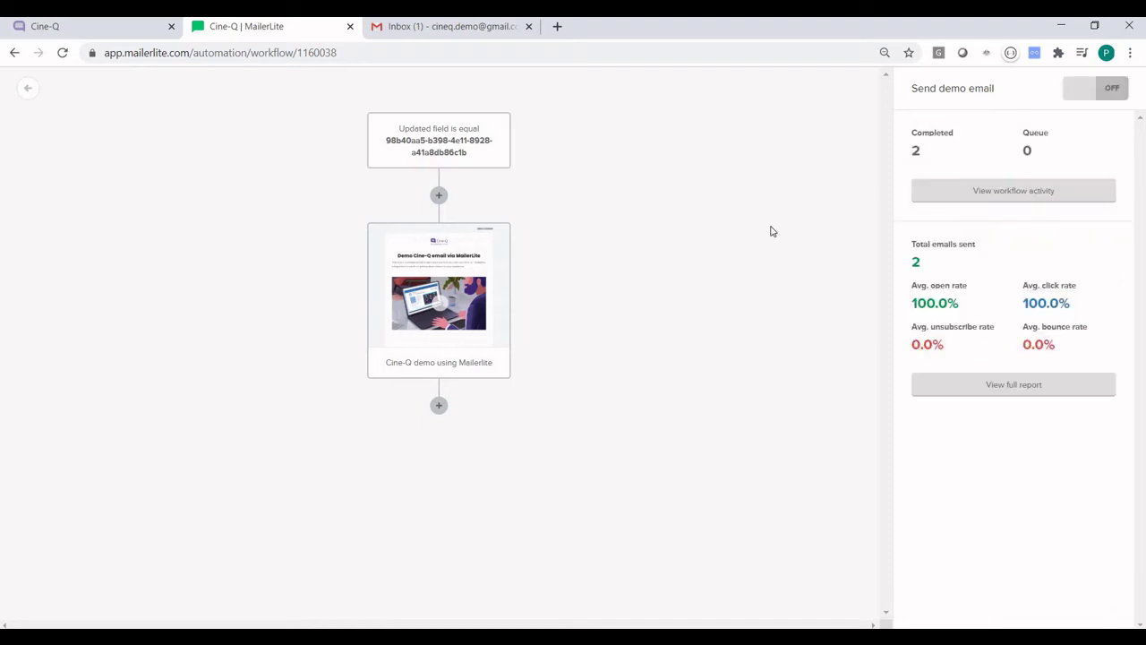
{"action": "left_click", "coordinate": [437, 148]}
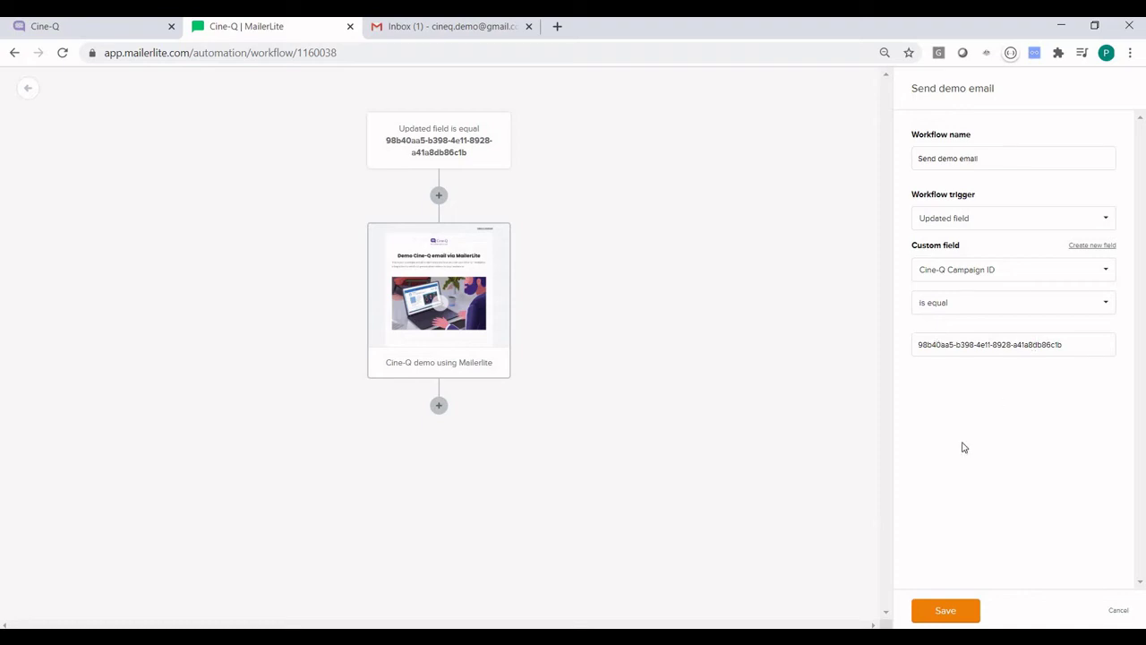
Step: Save the trigger settings again and turn the Send demo email workflow ON
{"action": "left_click", "coordinate": [940, 615]}
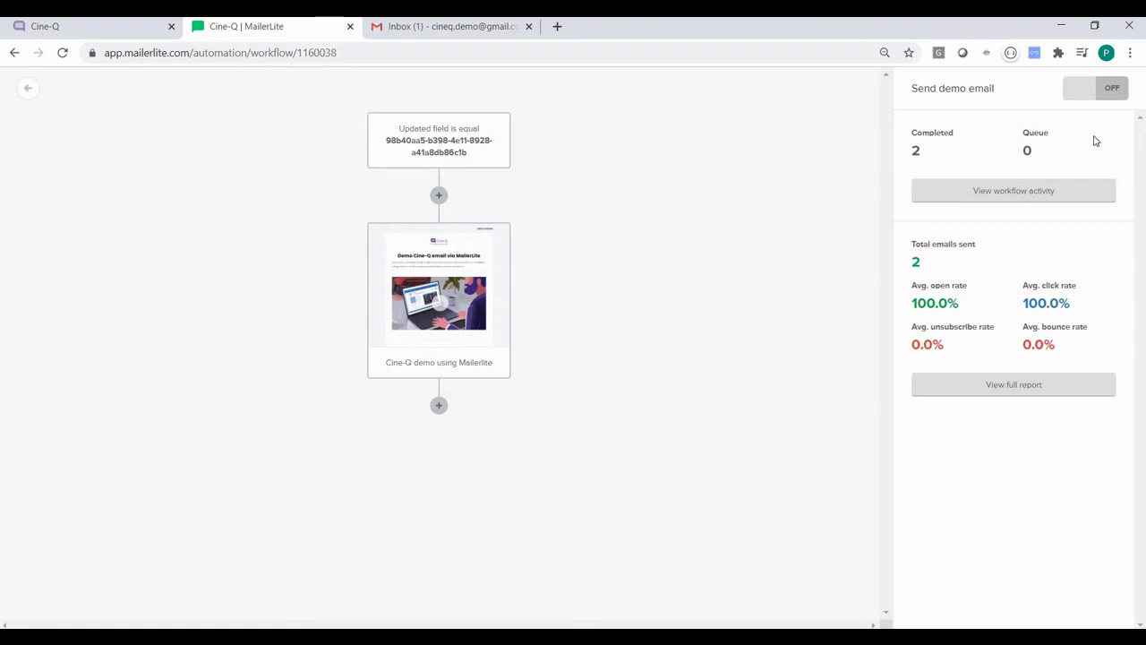
{"action": "left_click", "coordinate": [1116, 92]}
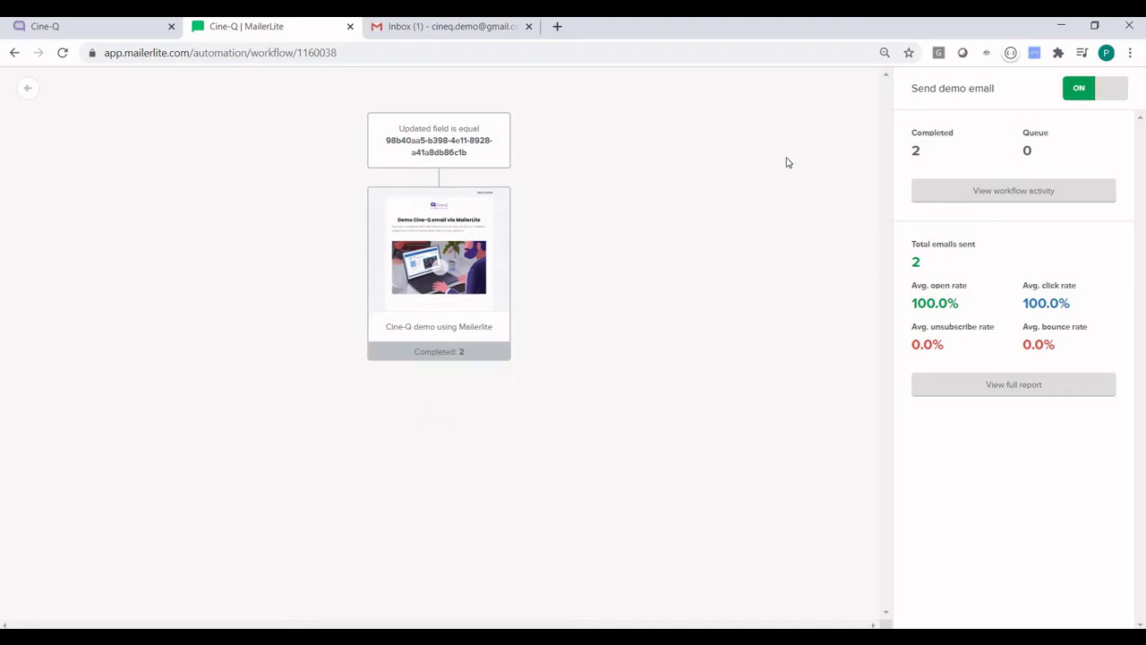
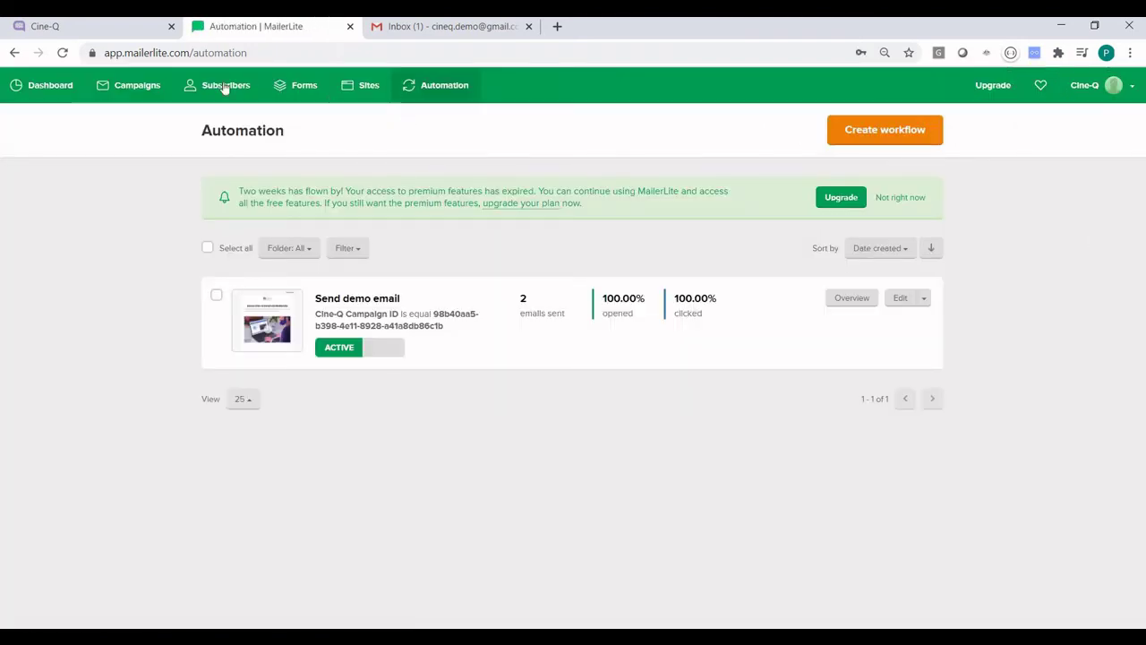
Step: Open the MailerLite Subscribers page listing the 3 existing subscribers
{"action": "left_click", "coordinate": [205, 85]}
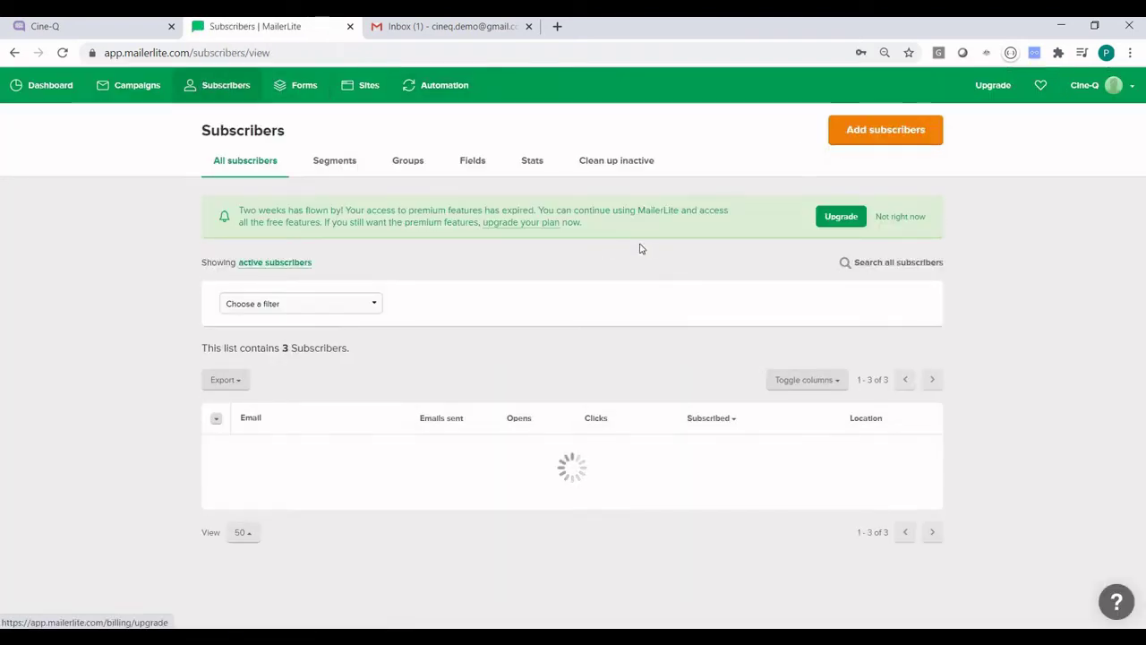
Step: Start a single-subscriber entry and fill in the subscriber's e-mail address and first name
{"action": "left_click", "coordinate": [893, 131]}
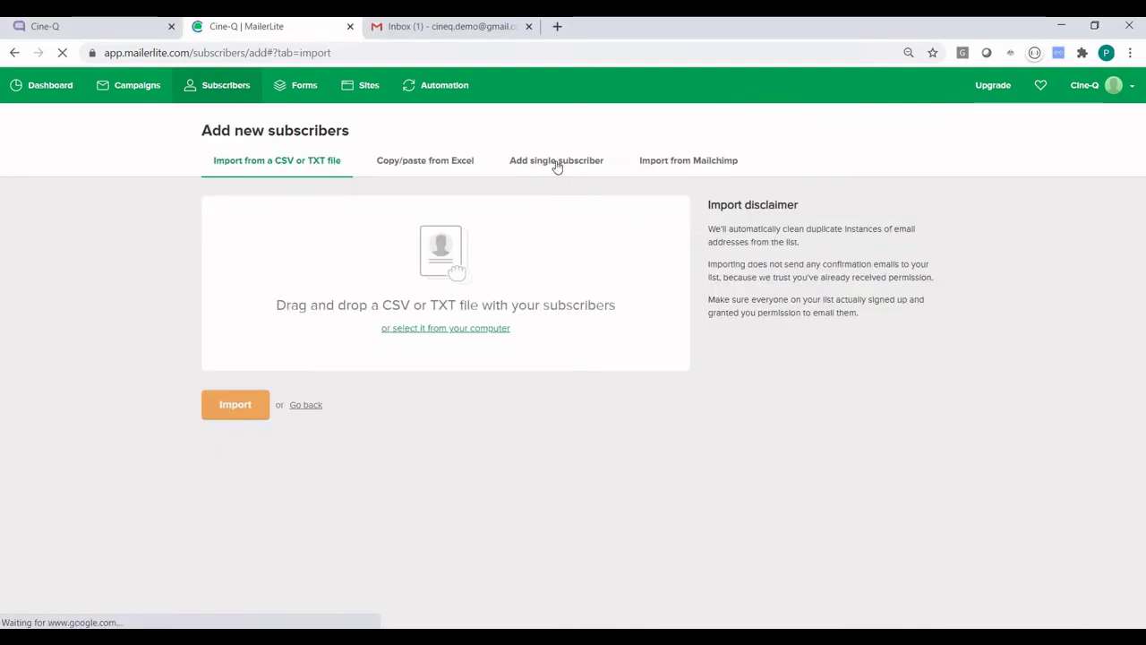
{"action": "left_click", "coordinate": [557, 166]}
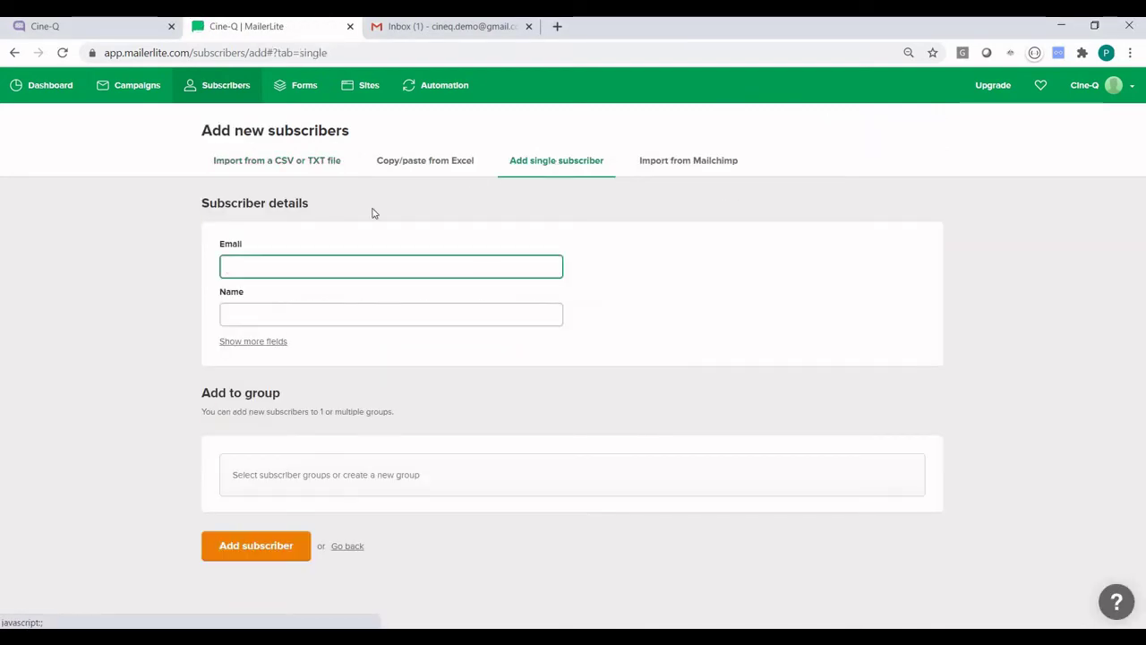
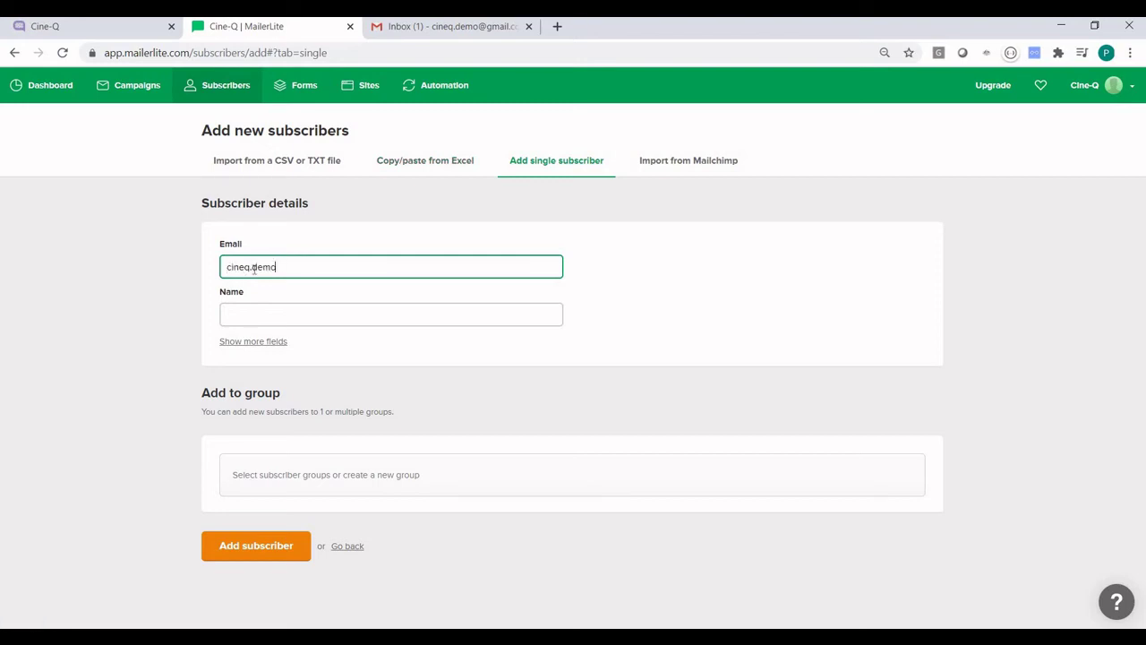
{"action": "key", "text": "Tab"}
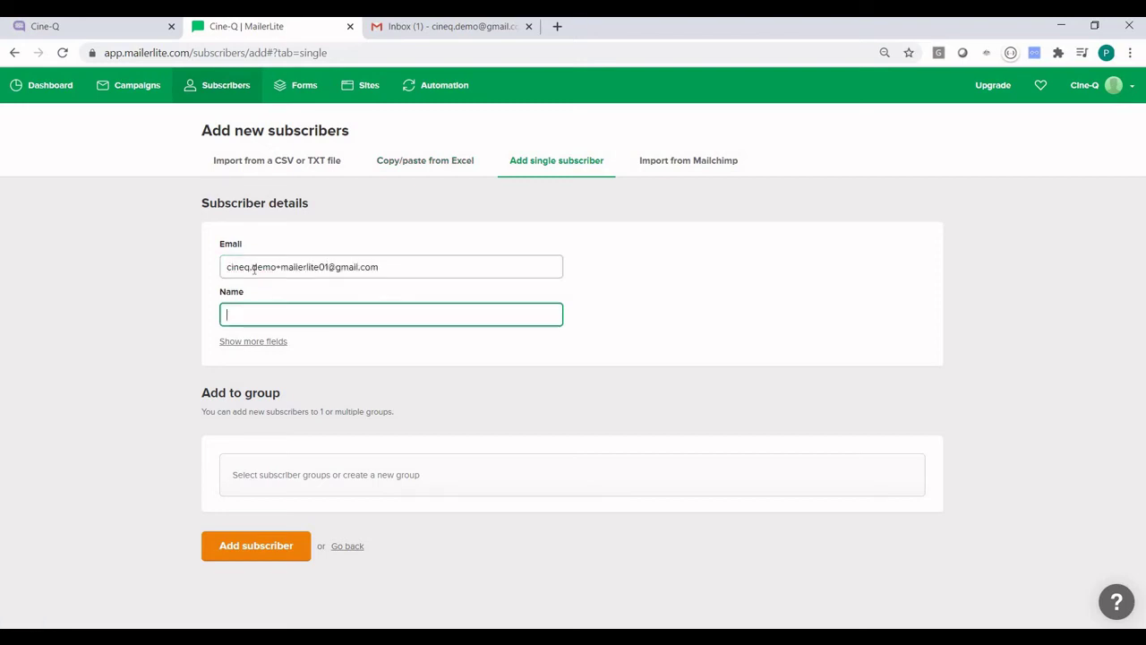
{"action": "type", "text": "Peter"}
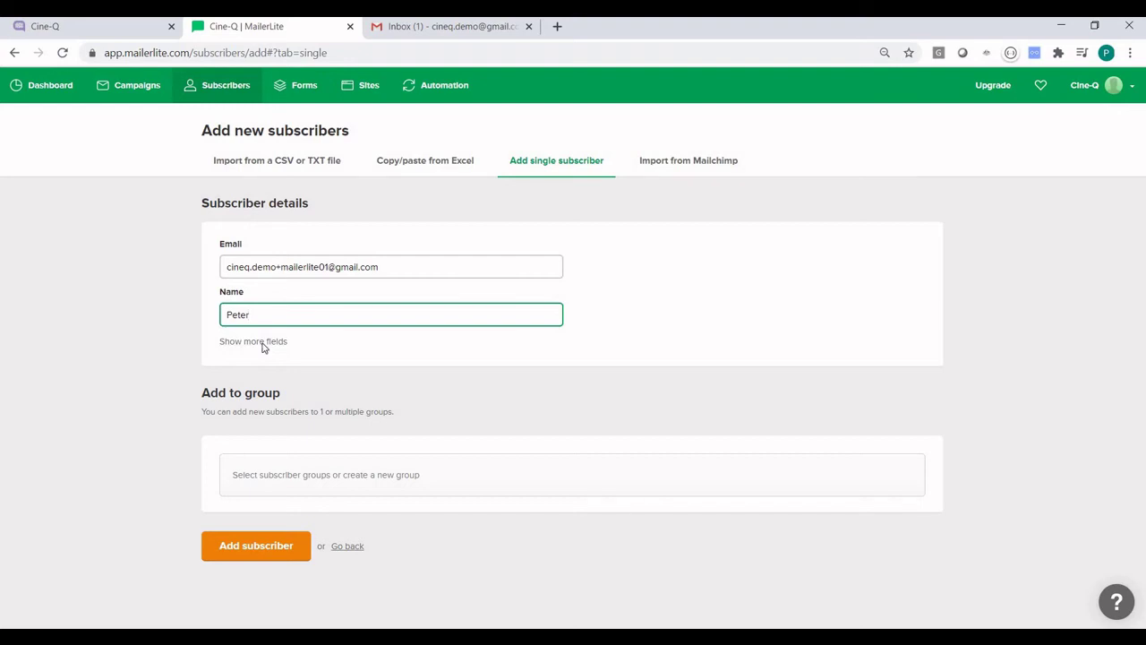
Step: Reveal more fields, enter the last name and CRN value, then go to the Cine-Q tab
{"action": "left_click", "coordinate": [263, 344]}
{"action": "scroll", "coordinate": [297, 252], "scroll_direction": "down", "scroll_amount": 2}
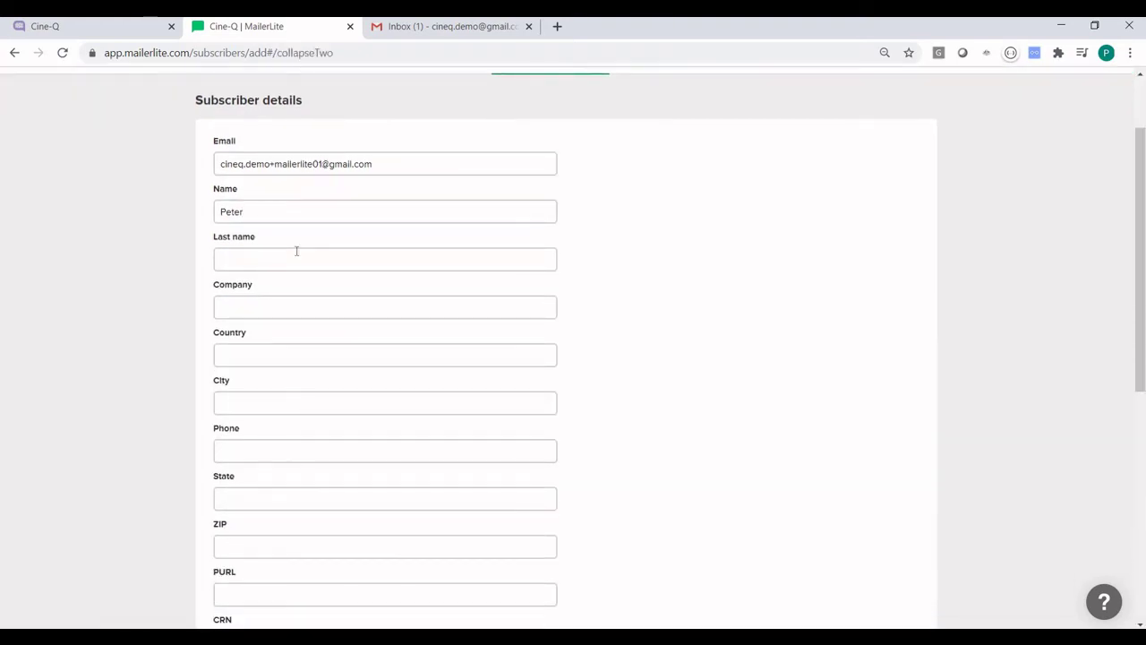
{"action": "left_click", "coordinate": [297, 252]}
{"action": "type", "text": "Demo"}
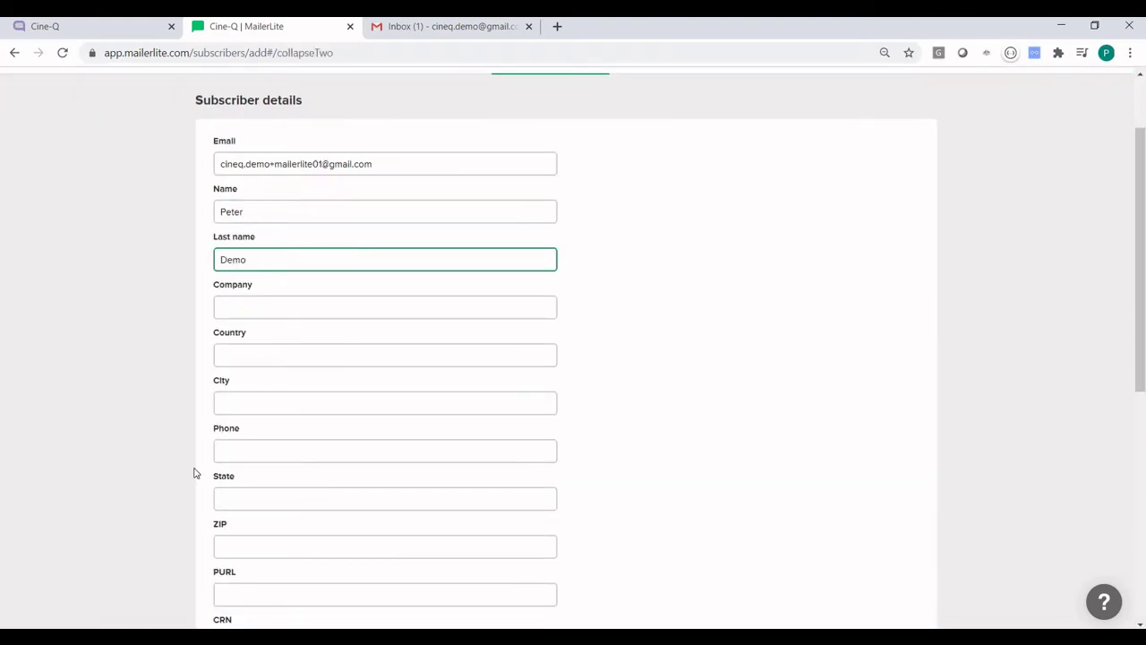
{"action": "scroll", "coordinate": [193, 475], "scroll_direction": "down", "scroll_amount": 5}
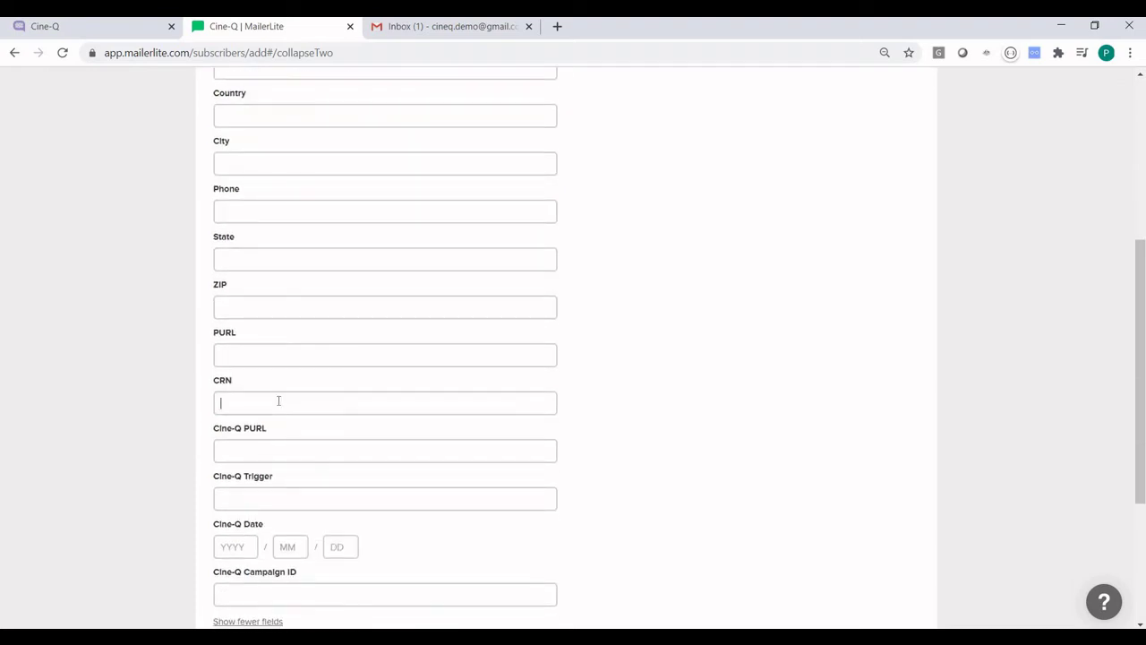
{"action": "left_click", "coordinate": [279, 401]}
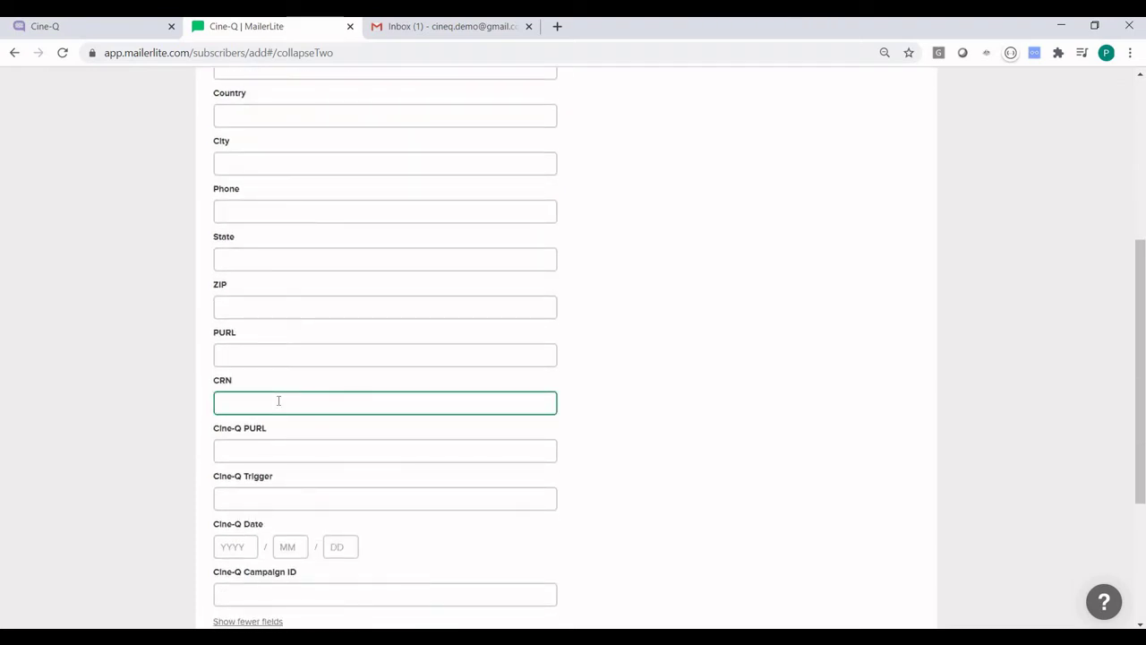
{"action": "type", "text": "61"}
{"action": "left_click", "coordinate": [251, 494]}
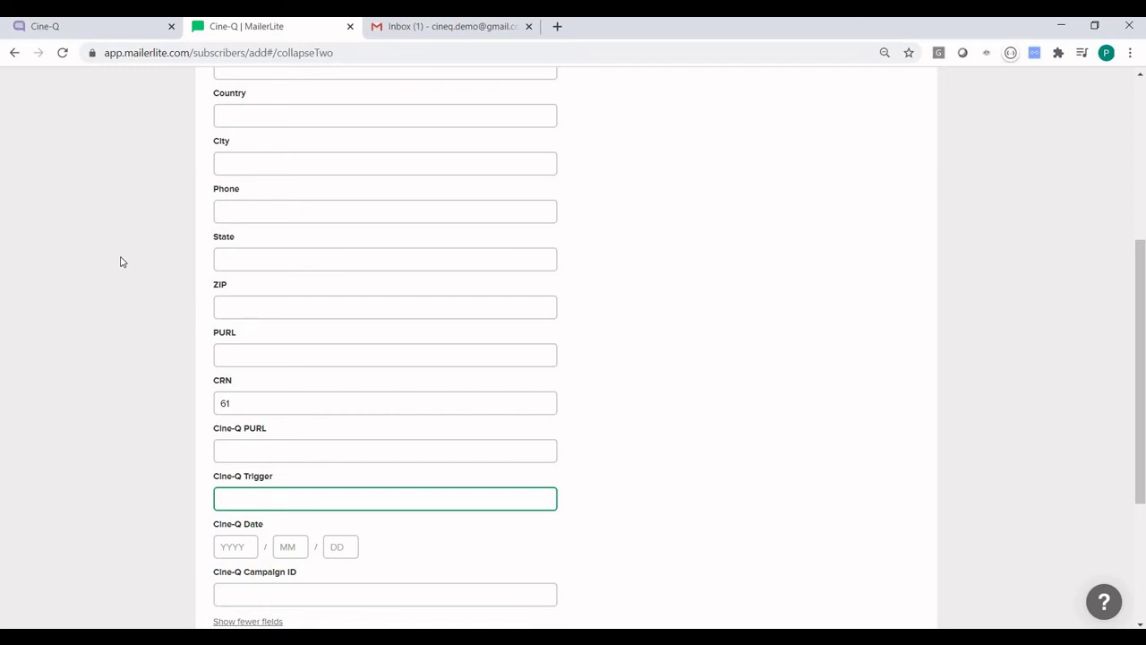
{"action": "left_click", "coordinate": [86, 29]}
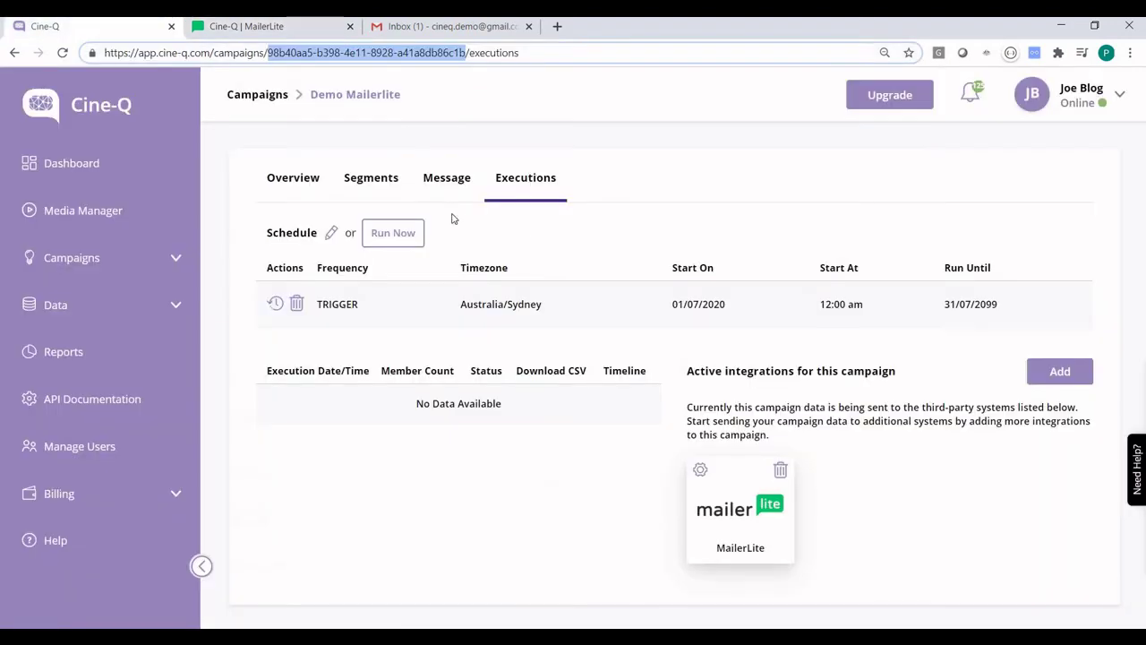
Step: Copy the trigger value 'Send me Mailerlite demo' from the campaign's segment without saving changes
{"action": "left_click", "coordinate": [370, 180]}
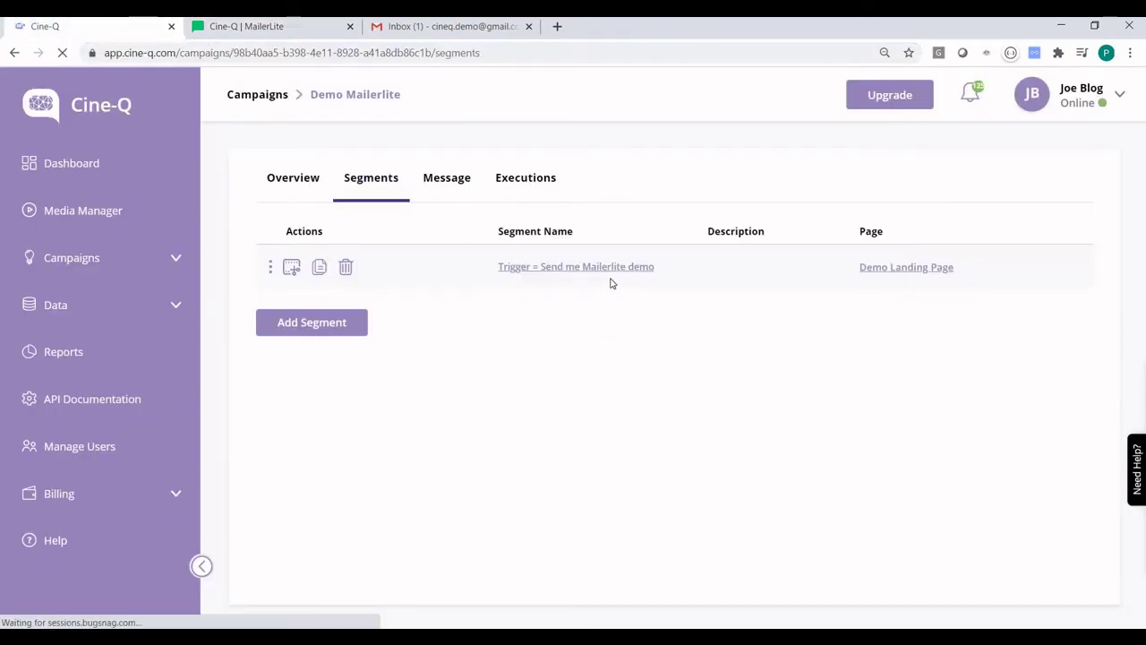
{"action": "left_click", "coordinate": [606, 269]}
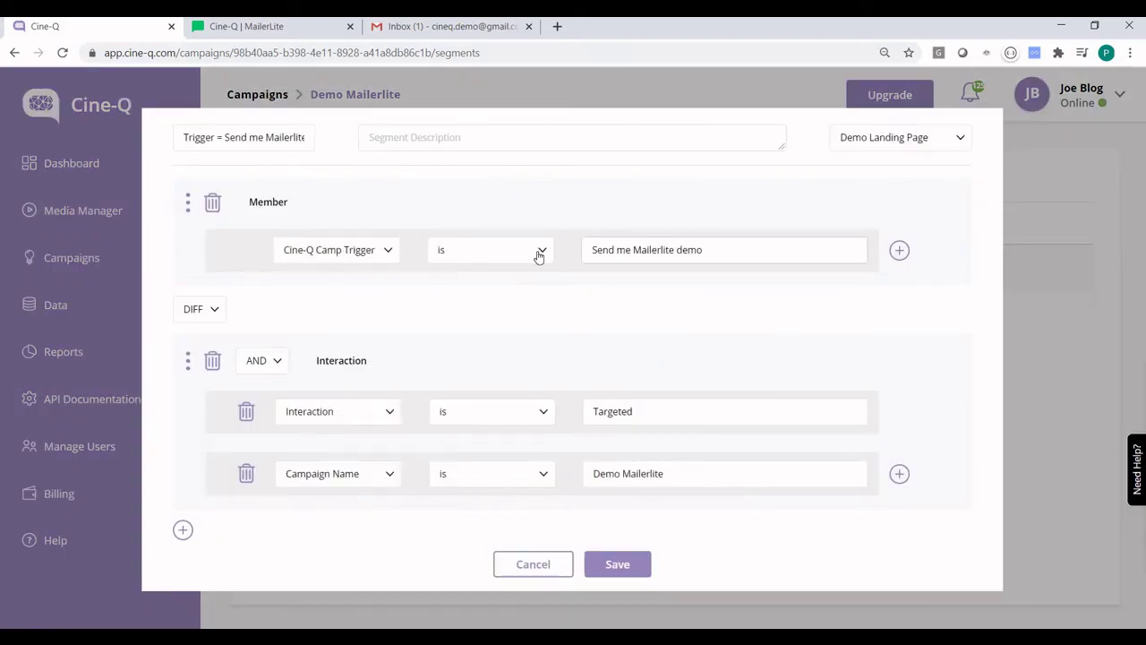
{"action": "key", "text": "Tab"}
{"action": "key", "text": "ctrl+c"}
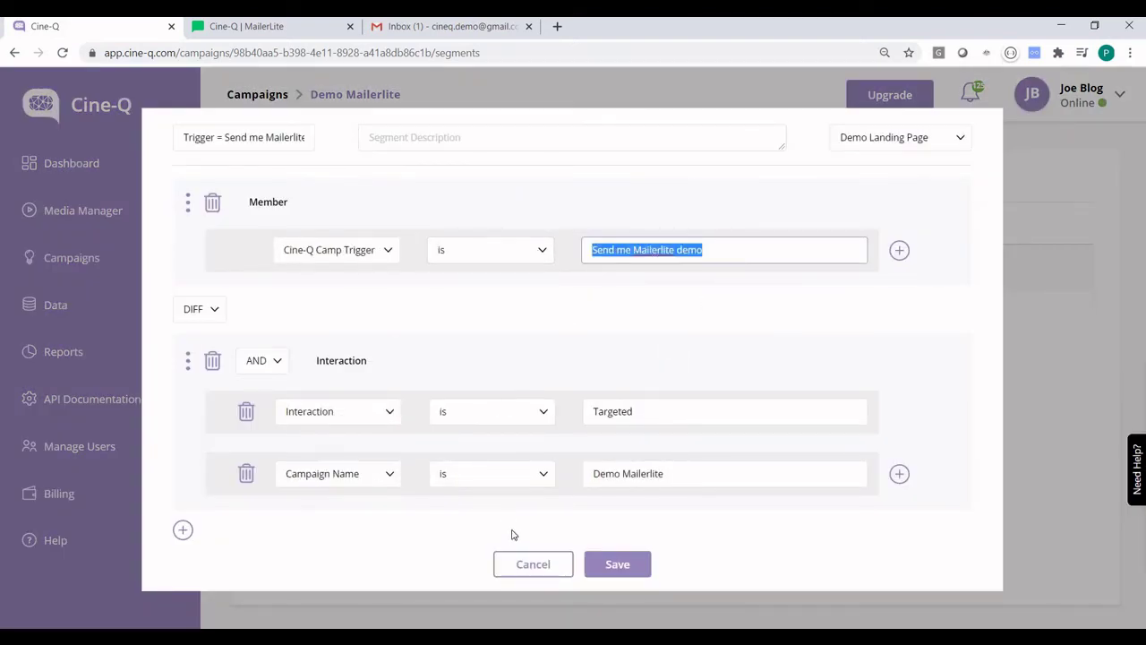
{"action": "left_click", "coordinate": [522, 570]}
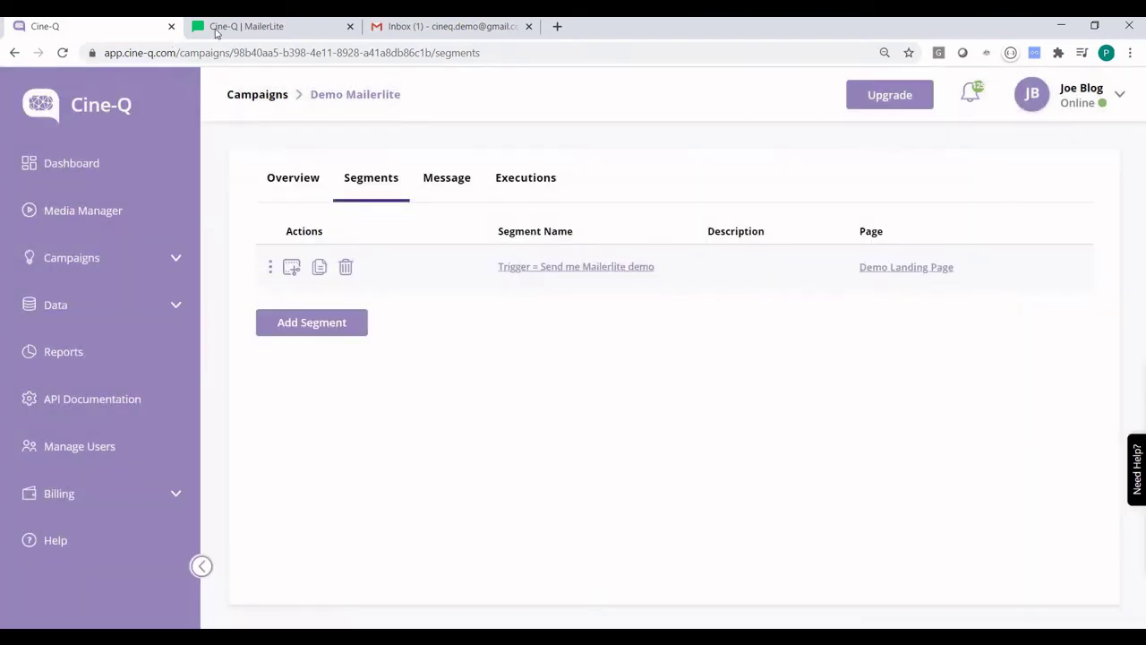
Step: Paste the trigger 'Send me Mailerlite demo' into the subscriber form and set the Cine-Q Date month to 07
{"action": "left_click", "coordinate": [269, 29]}
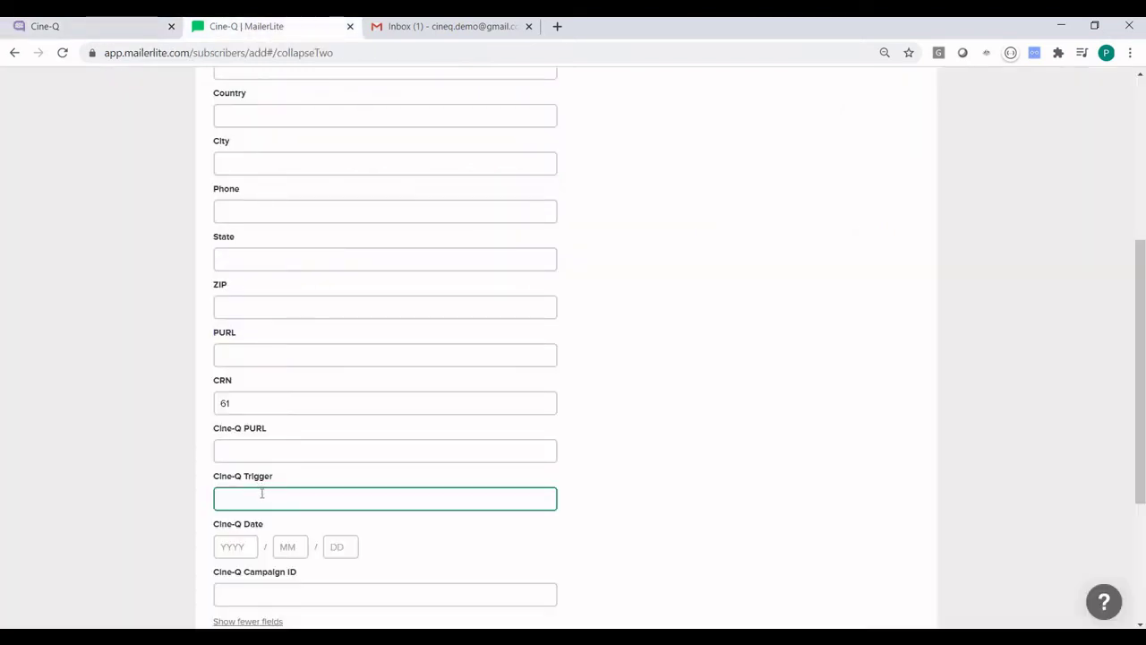
{"action": "key", "text": "ctrl+v"}
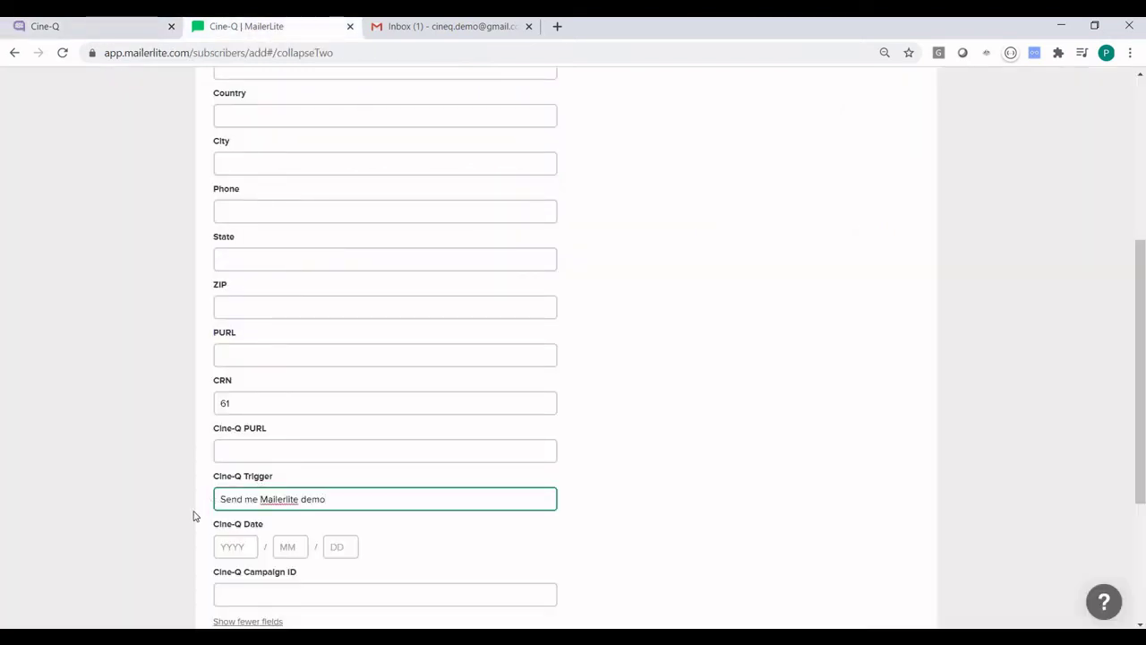
{"action": "scroll", "coordinate": [193, 516], "scroll_direction": "down", "scroll_amount": 2}
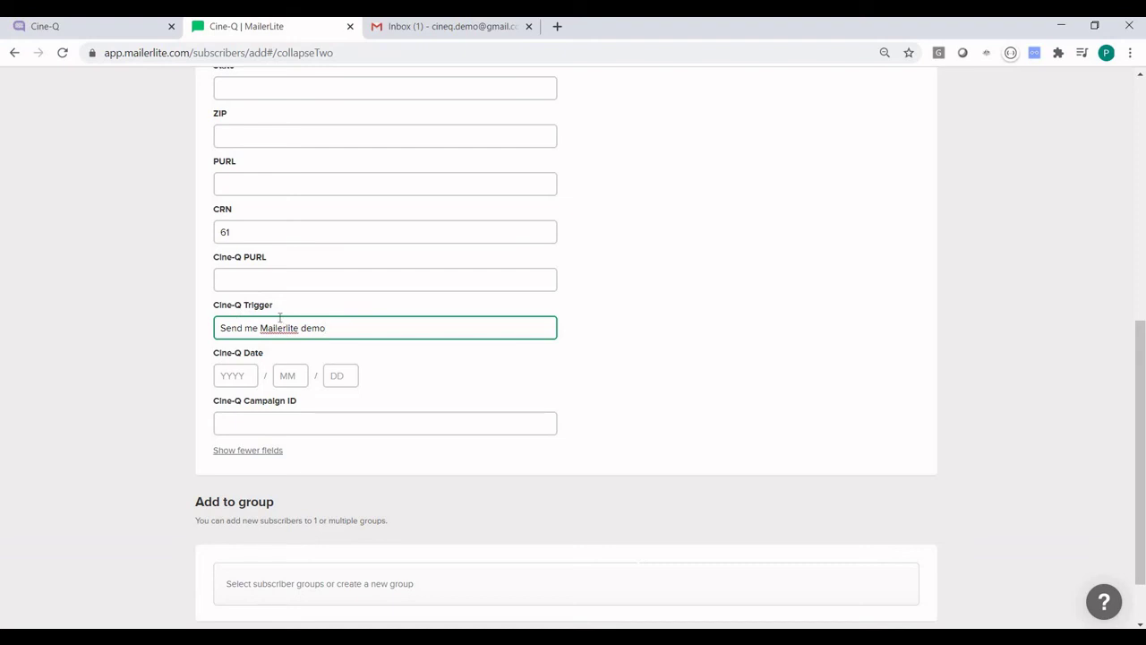
{"action": "left_click", "coordinate": [238, 377]}
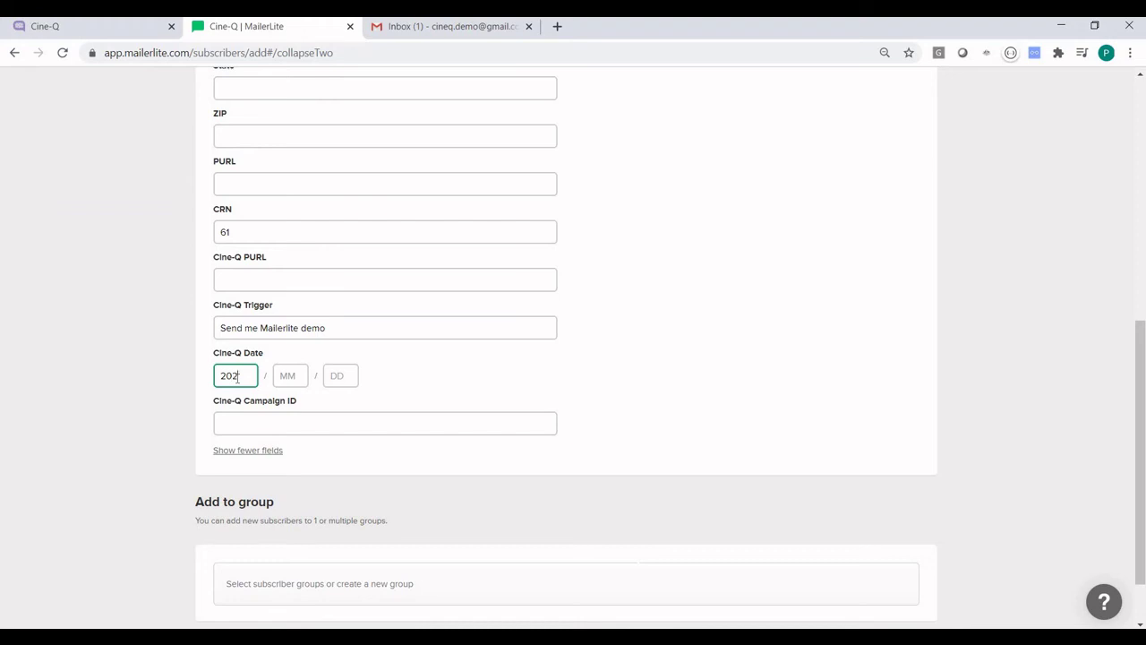
{"action": "left_click", "coordinate": [282, 376]}
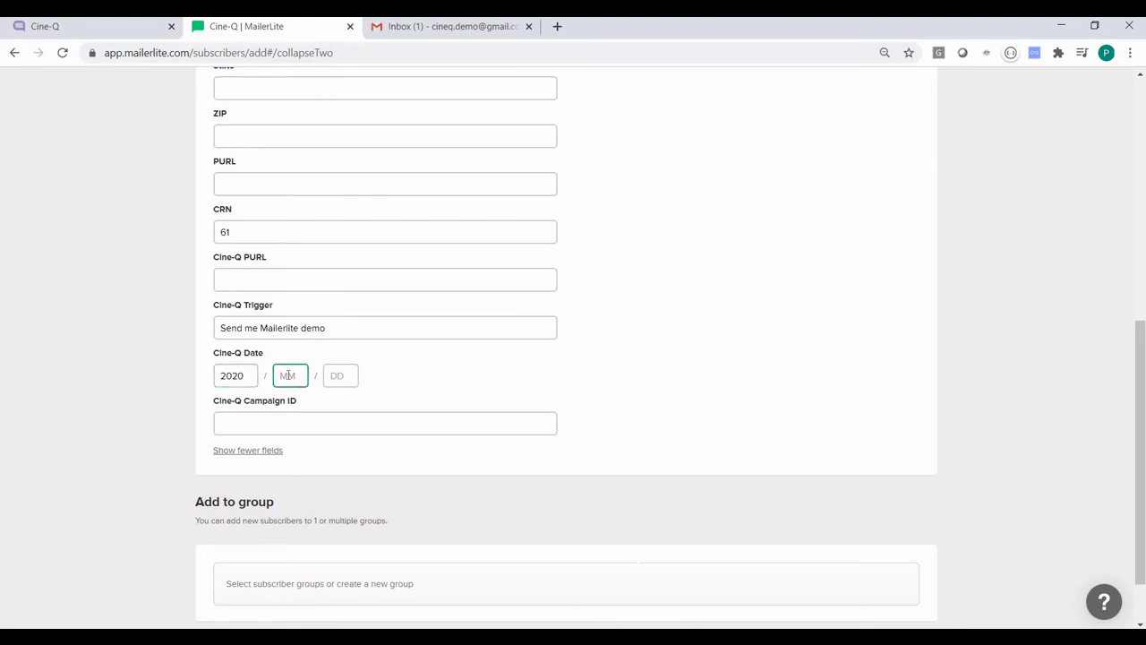
{"action": "type", "text": "07"}
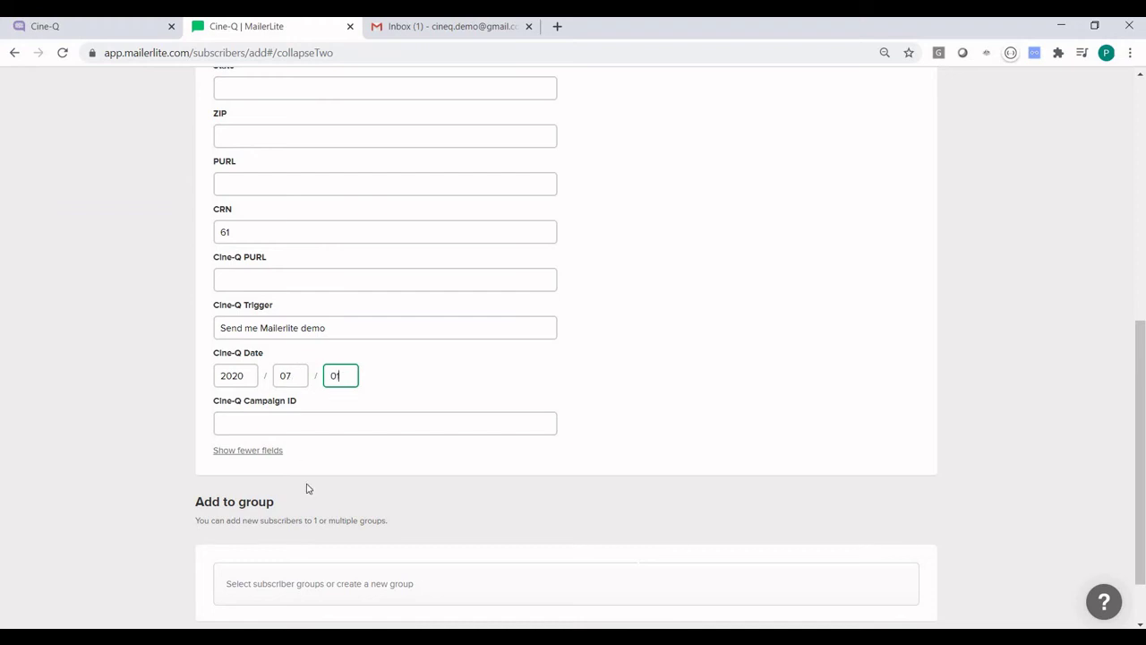
Step: Submit the new subscriber to MailerLite and return to the Cine-Q tab
{"action": "scroll", "coordinate": [376, 472], "scroll_direction": "down", "scroll_amount": 1}
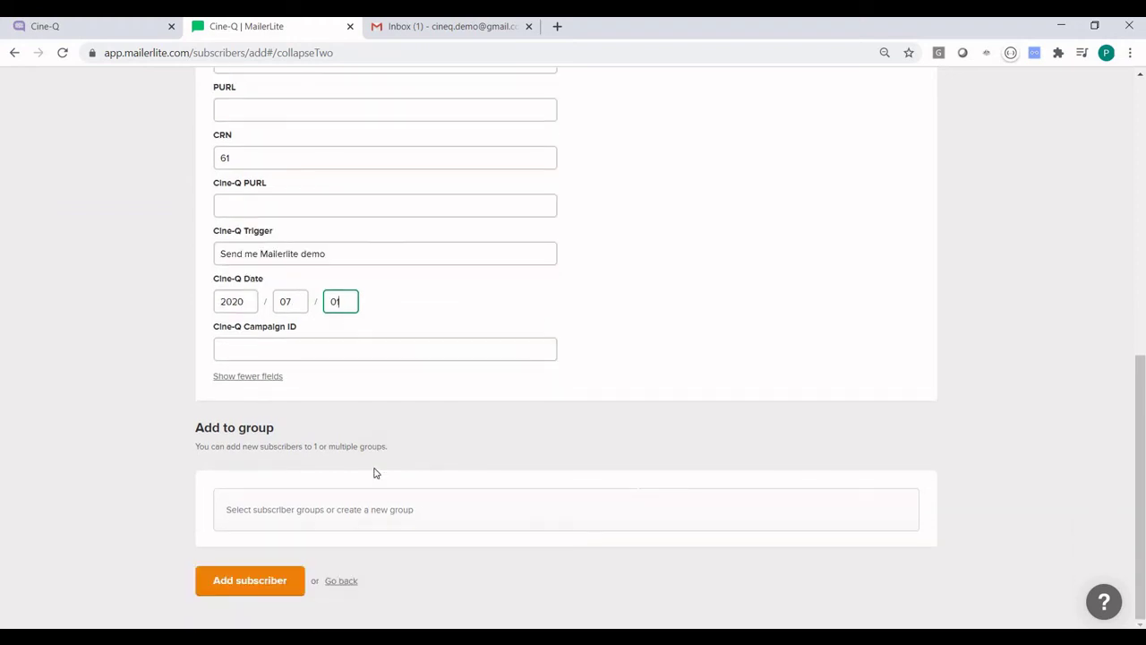
{"action": "scroll", "coordinate": [373, 471], "scroll_direction": "up", "scroll_amount": 3}
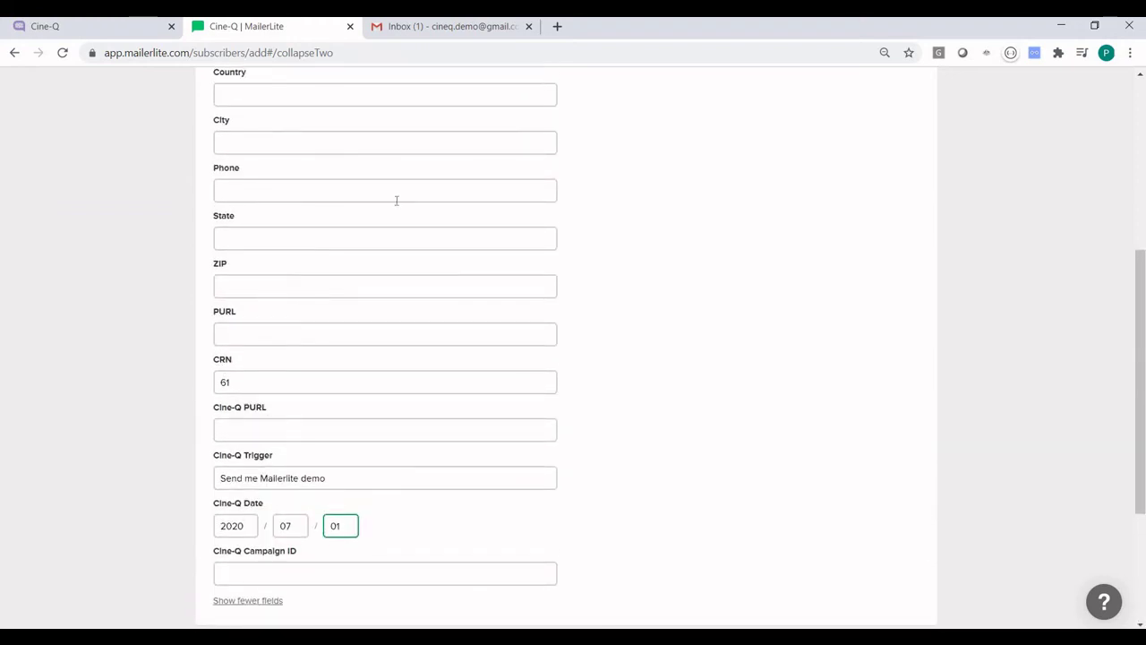
{"action": "scroll", "coordinate": [397, 201], "scroll_direction": "up", "scroll_amount": 3}
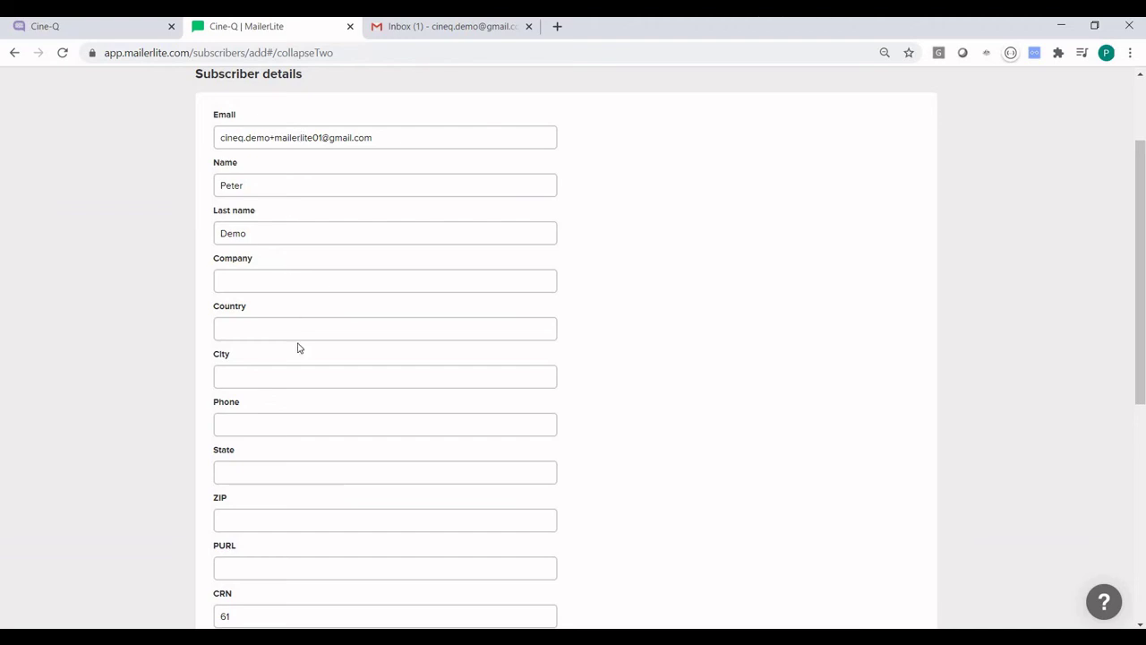
{"action": "scroll", "coordinate": [299, 348], "scroll_direction": "down", "scroll_amount": 5}
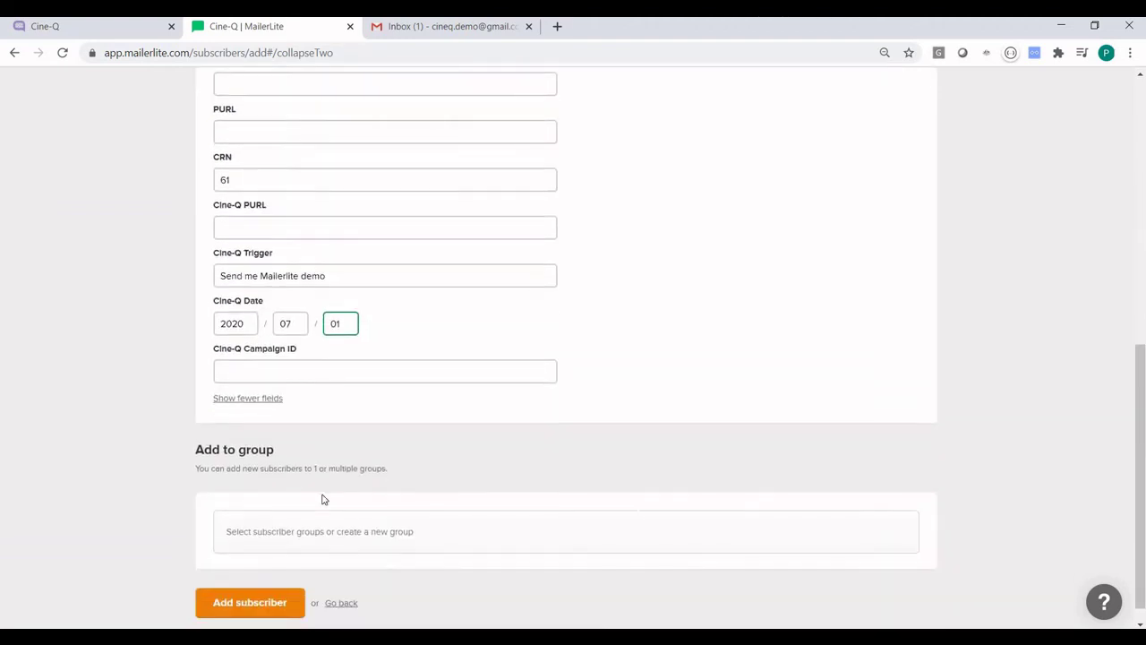
{"action": "scroll", "coordinate": [281, 525], "scroll_direction": "down", "scroll_amount": 1}
{"action": "left_click", "coordinate": [249, 582]}
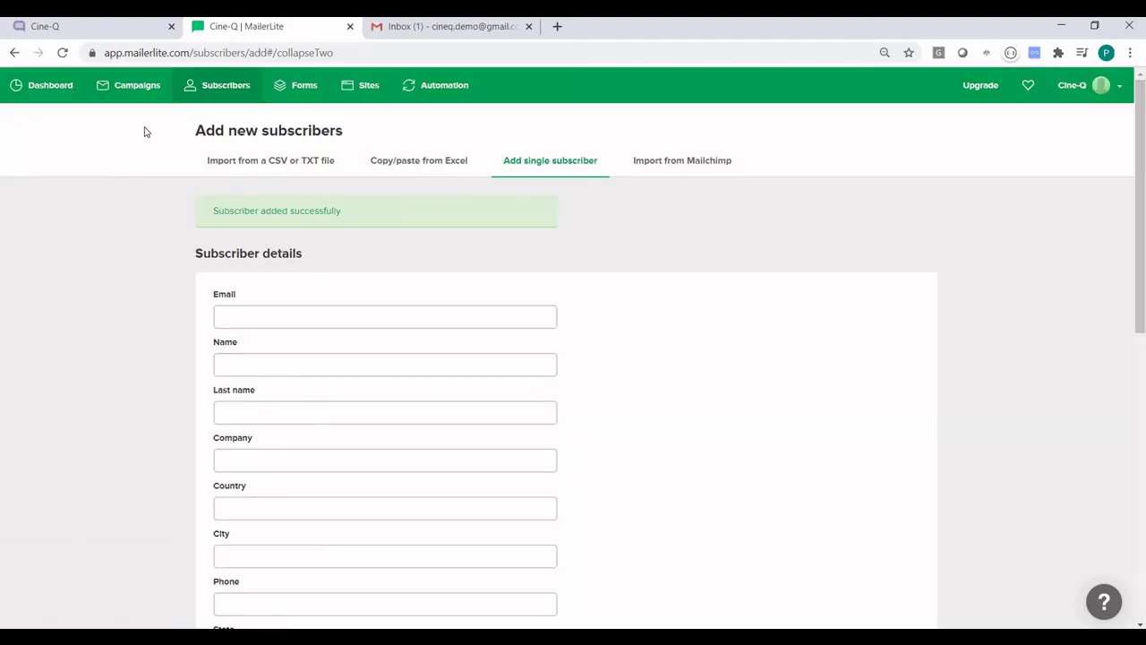
{"action": "left_click", "coordinate": [109, 34]}
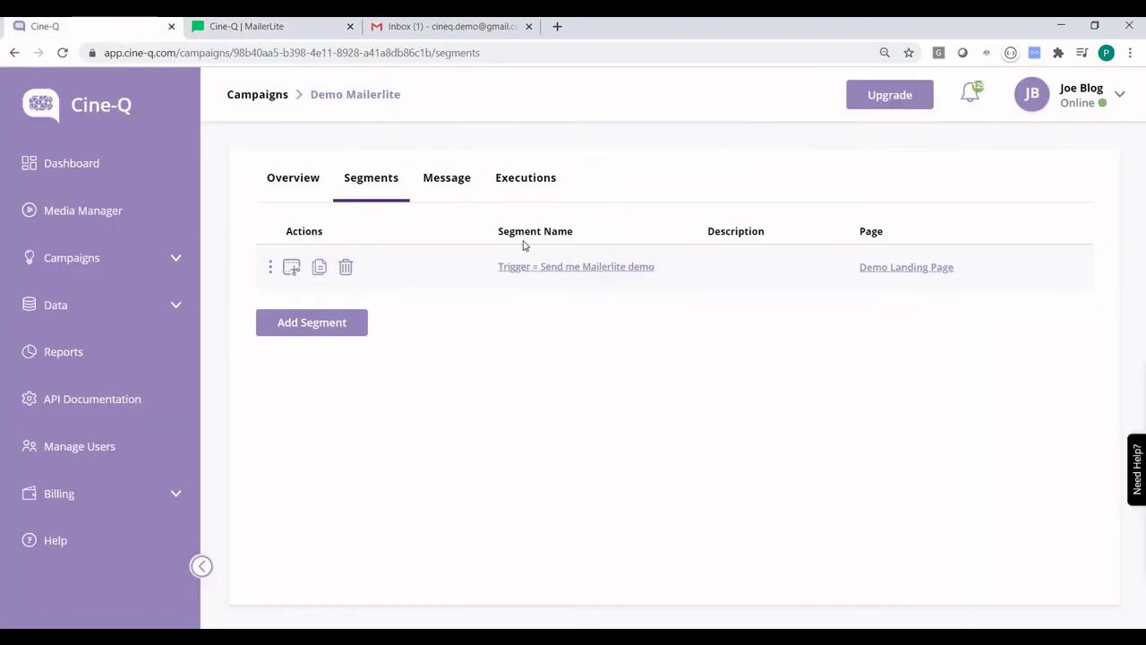
Step: Run an immediate Get Member Data pull from the MailerLite integration, then close its settings
{"action": "left_click", "coordinate": [114, 306]}
{"action": "left_click", "coordinate": [61, 540]}
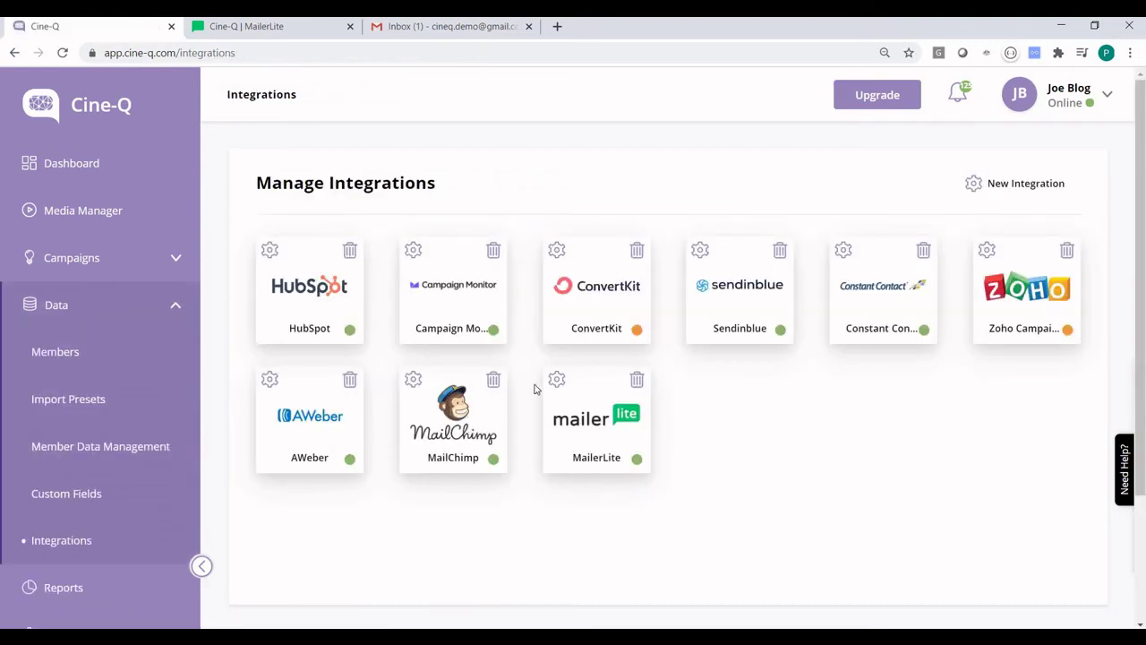
{"action": "left_click", "coordinate": [556, 379]}
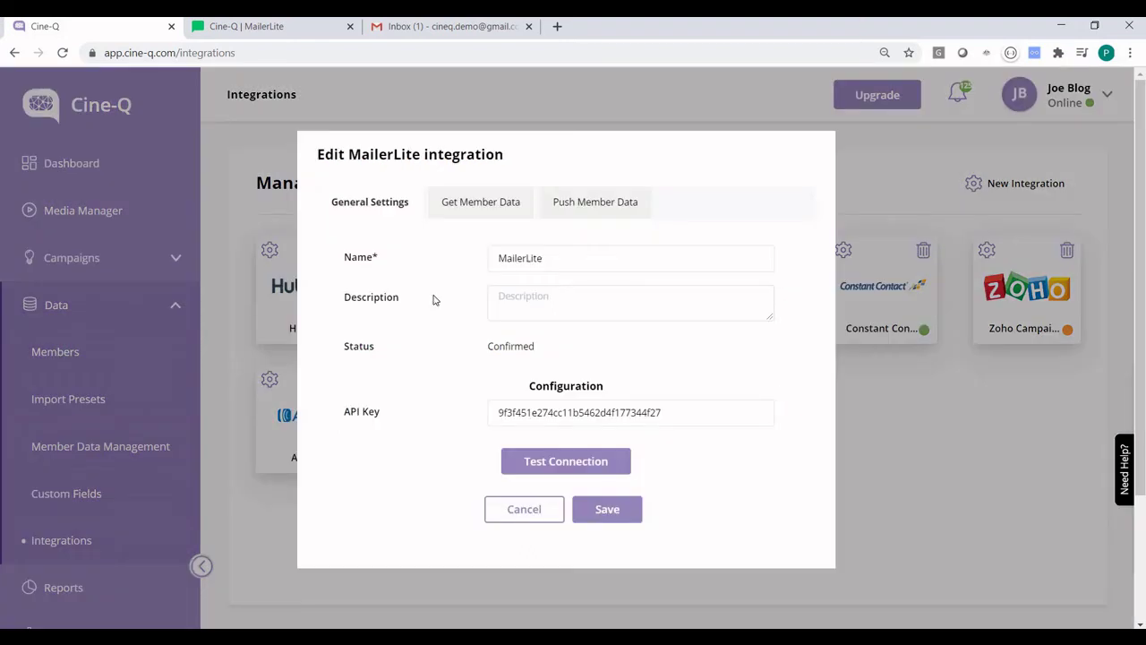
{"action": "left_click", "coordinate": [478, 207]}
{"action": "left_click", "coordinate": [728, 273]}
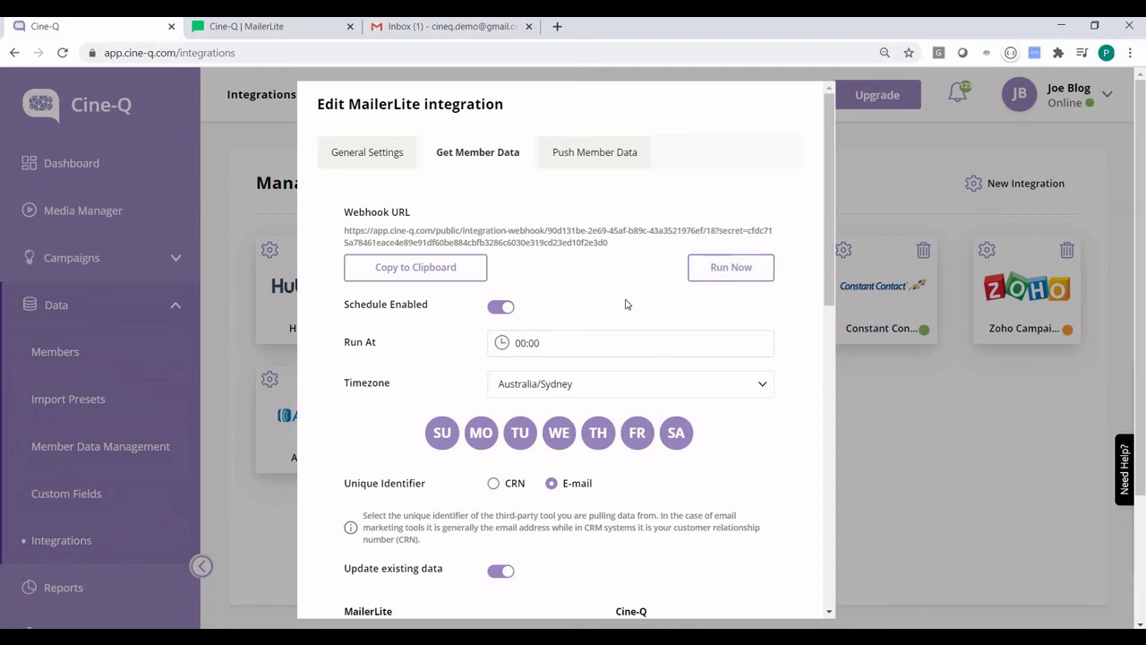
{"action": "left_click", "coordinate": [730, 276]}
{"action": "left_click", "coordinate": [274, 168]}
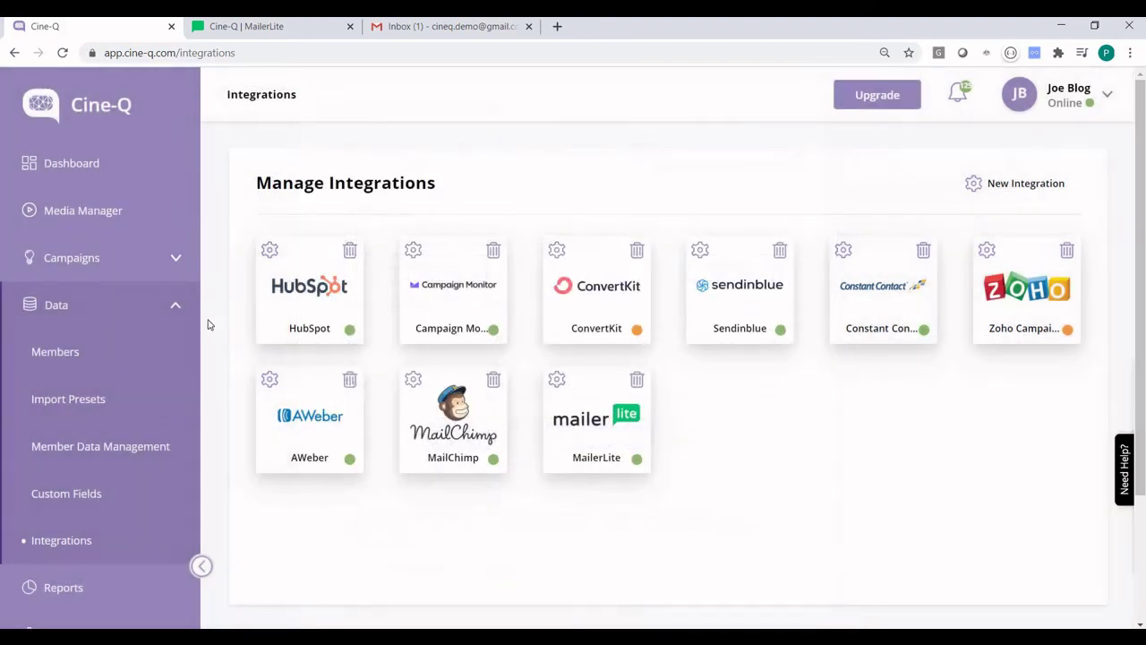
Step: Search Members by the subscriber's CRN to verify the synced trigger and date, then list campaigns
{"action": "left_click", "coordinate": [80, 355]}
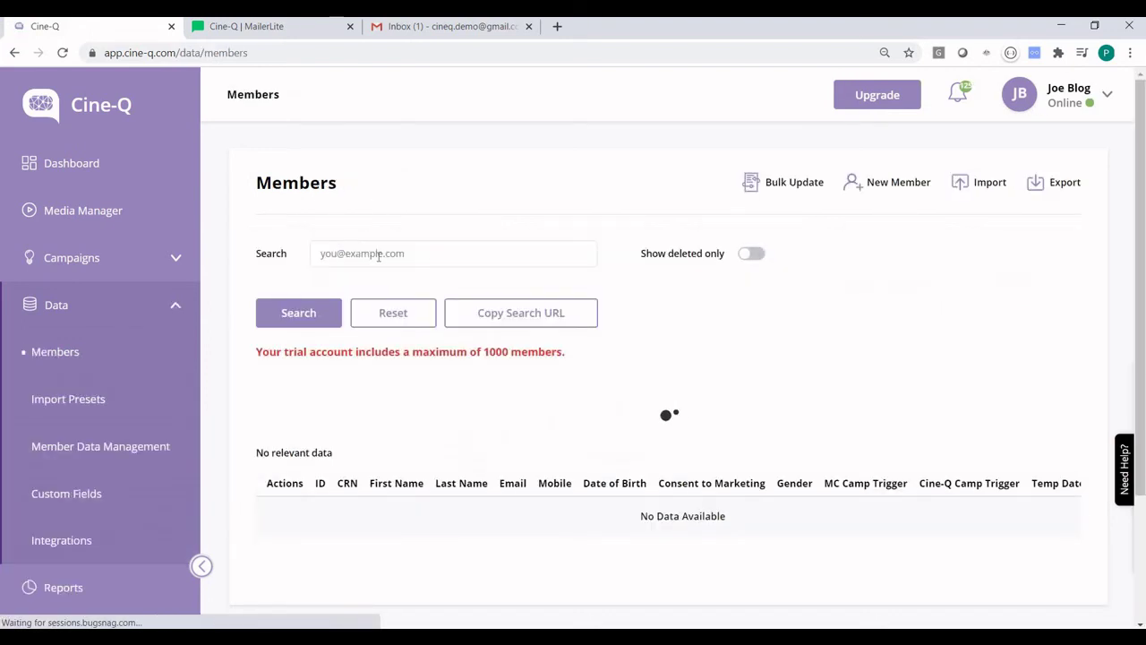
{"action": "left_click", "coordinate": [377, 255]}
{"action": "type", "text": "61"}
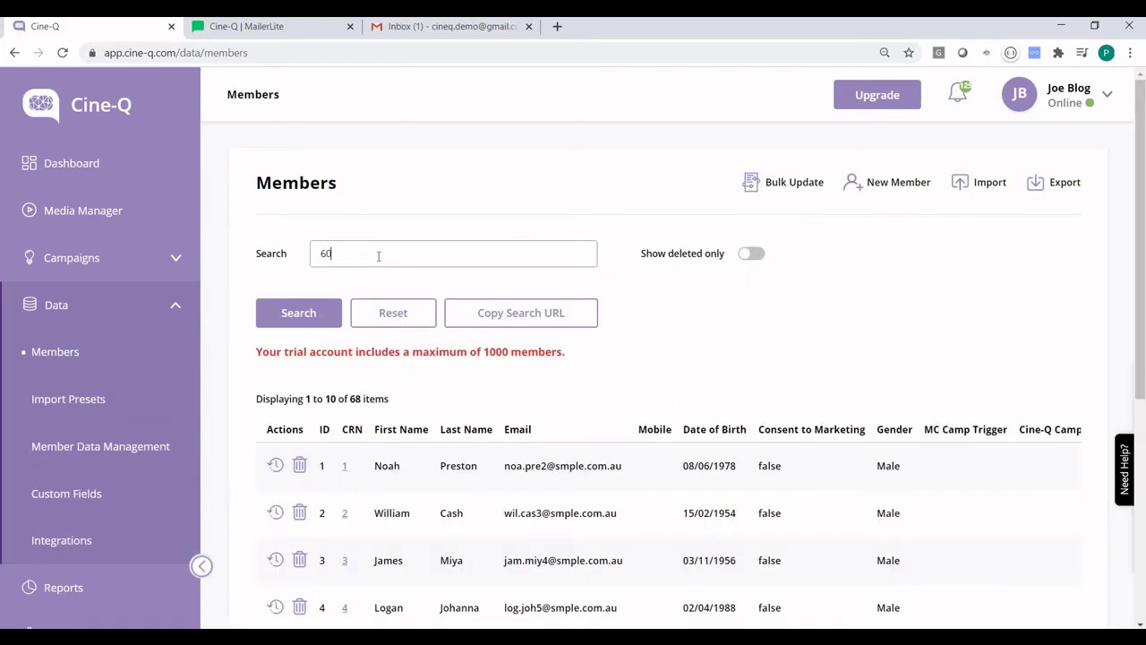
{"action": "key", "text": "Return"}
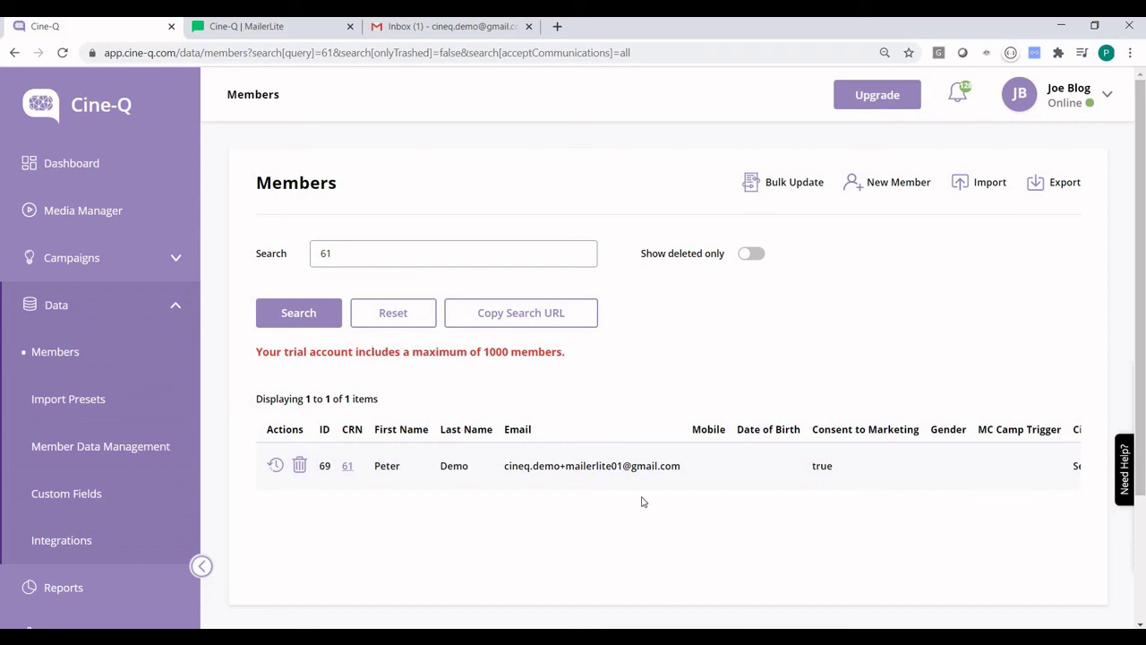
{"action": "scroll", "coordinate": [865, 494], "scroll_direction": "right", "scroll_amount": 5}
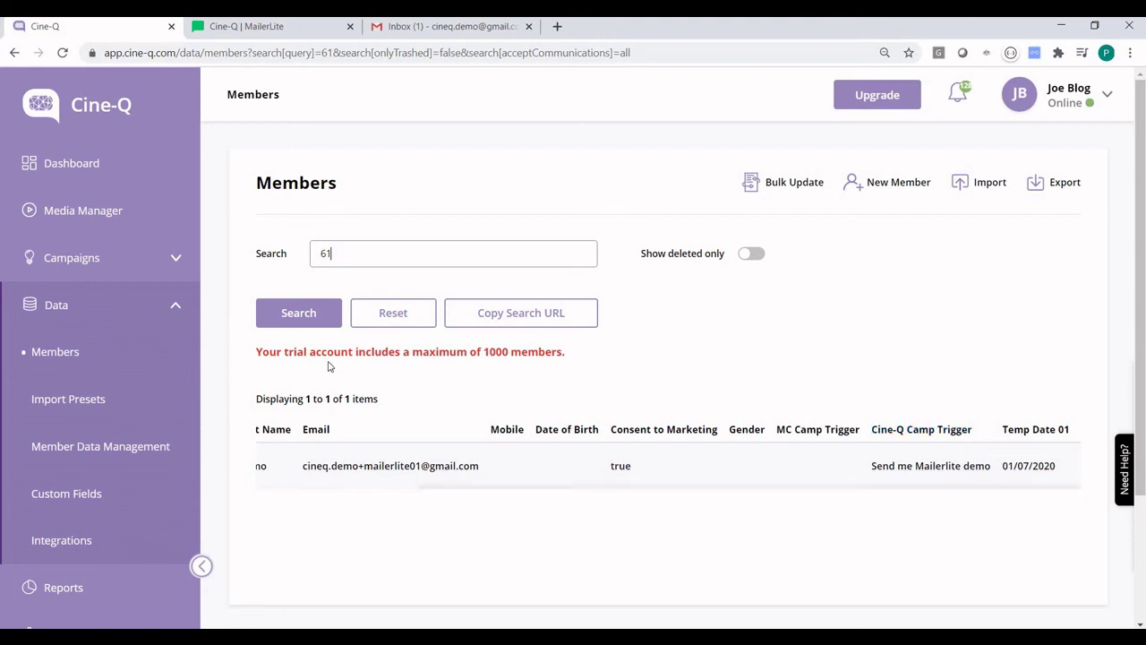
{"action": "left_click", "coordinate": [116, 261]}
{"action": "left_click", "coordinate": [58, 304]}
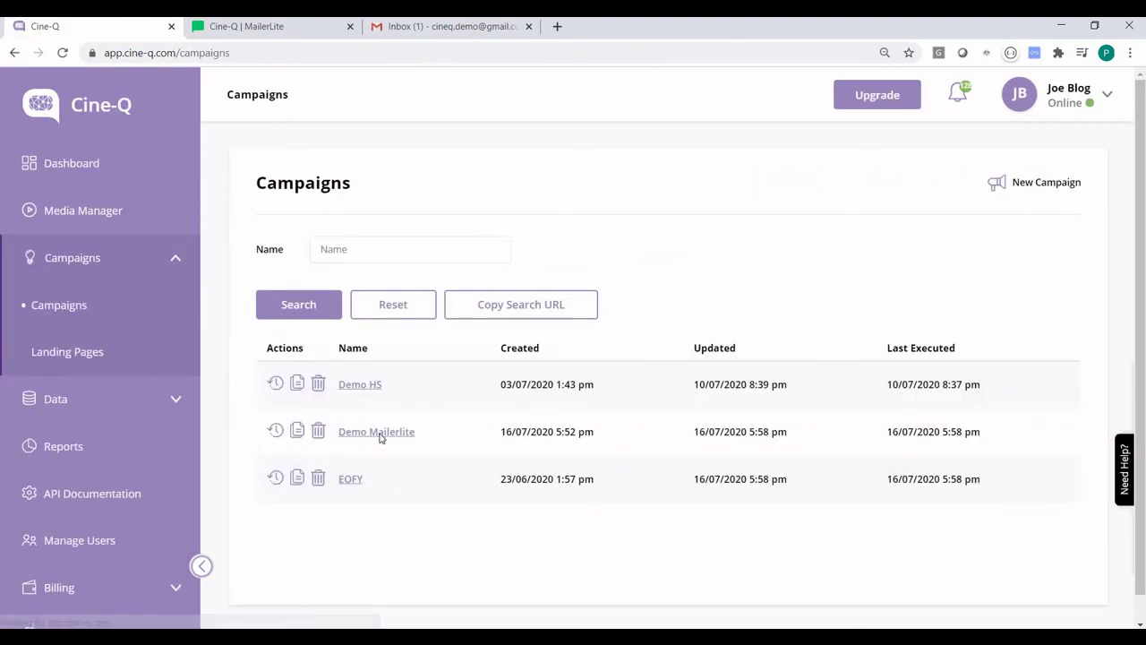
Step: Inspect the Demo Mailerlite execution's MailerLite timeline, member data sent and errors for the 1-member run
{"action": "left_click", "coordinate": [378, 433]}
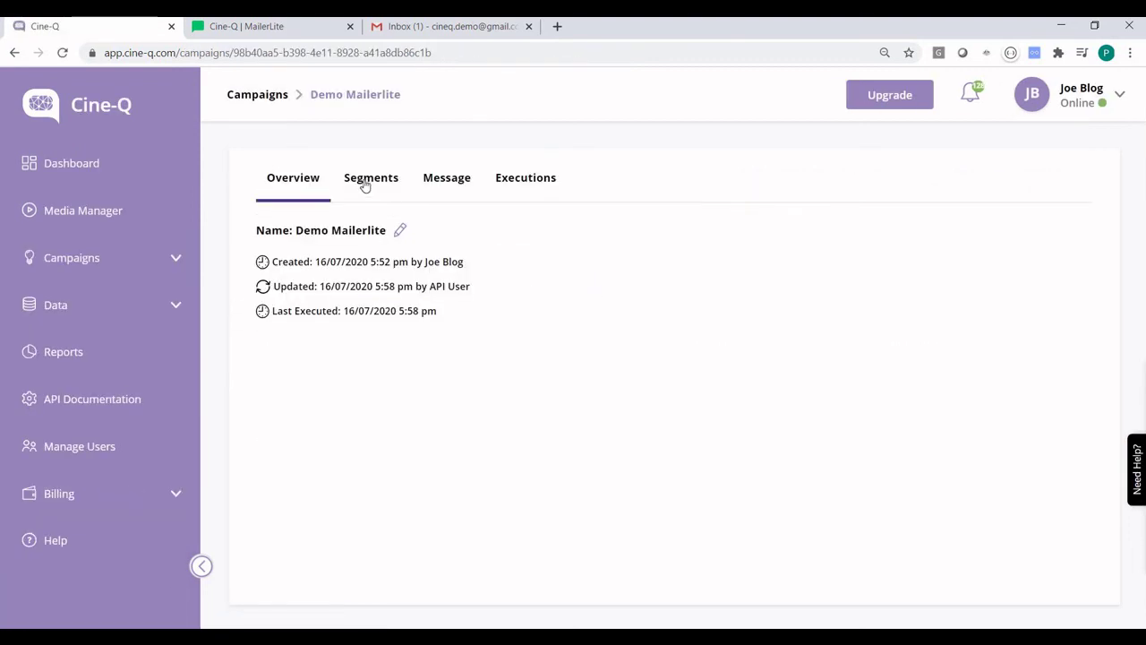
{"action": "left_click", "coordinate": [525, 179]}
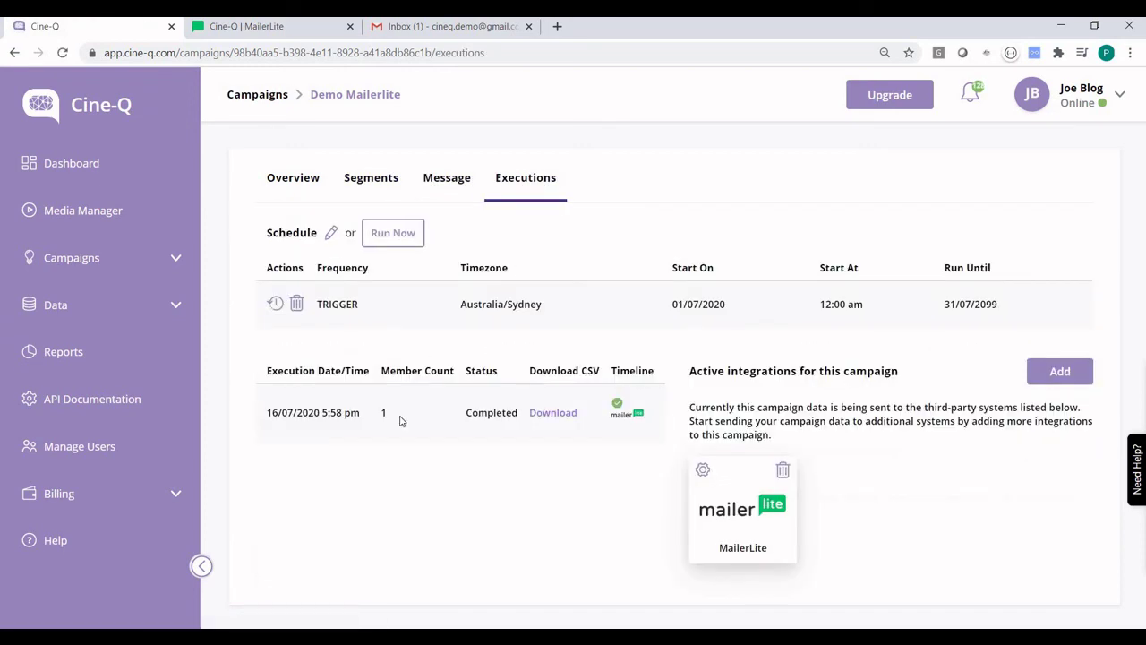
{"action": "left_click", "coordinate": [625, 409]}
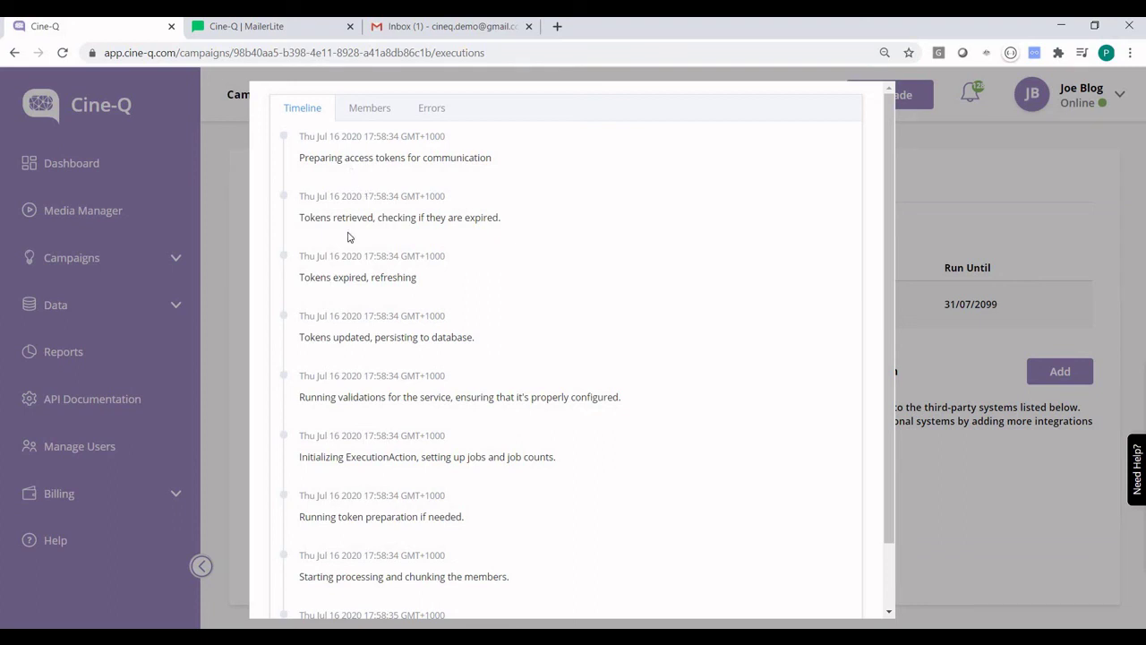
{"action": "left_click", "coordinate": [370, 108]}
{"action": "left_click", "coordinate": [317, 369]}
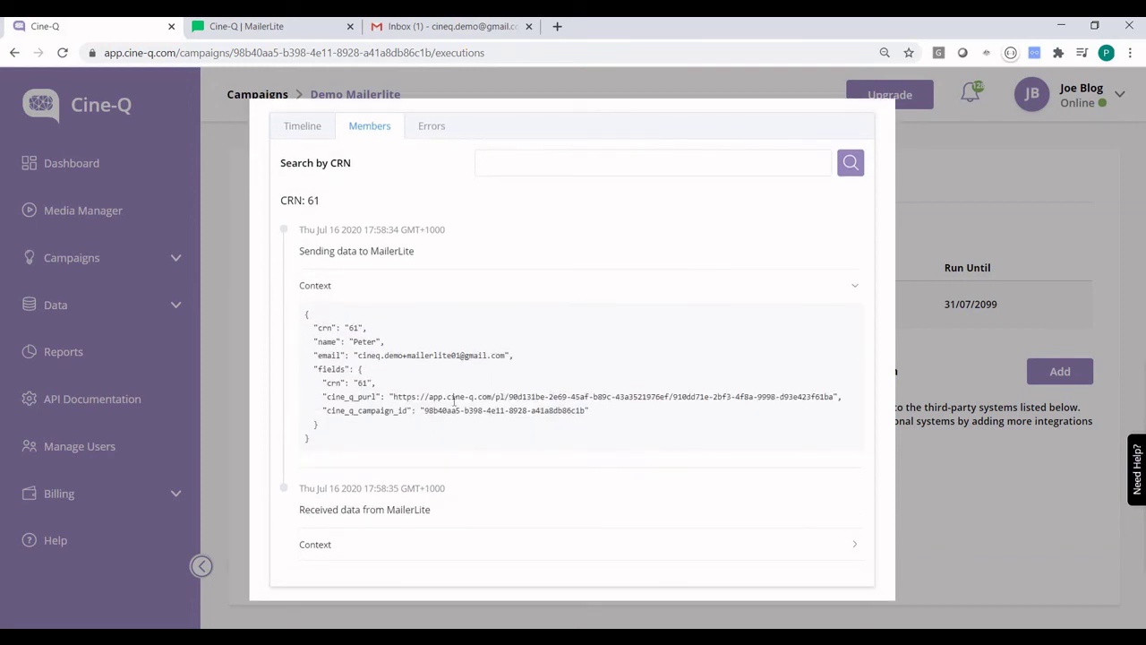
{"action": "left_click", "coordinate": [434, 125]}
{"action": "left_click", "coordinate": [523, 475]}
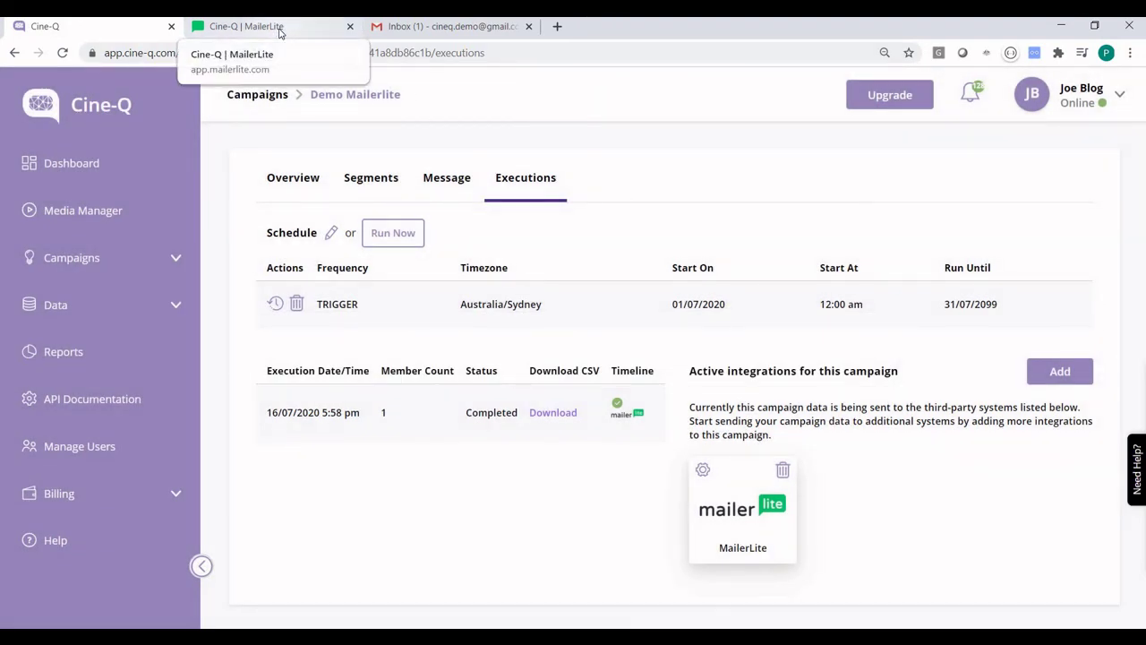
Step: Open the 'Cine-Q demo using Mailerlite' email in Gmail and follow its video image
{"action": "left_click", "coordinate": [279, 32]}
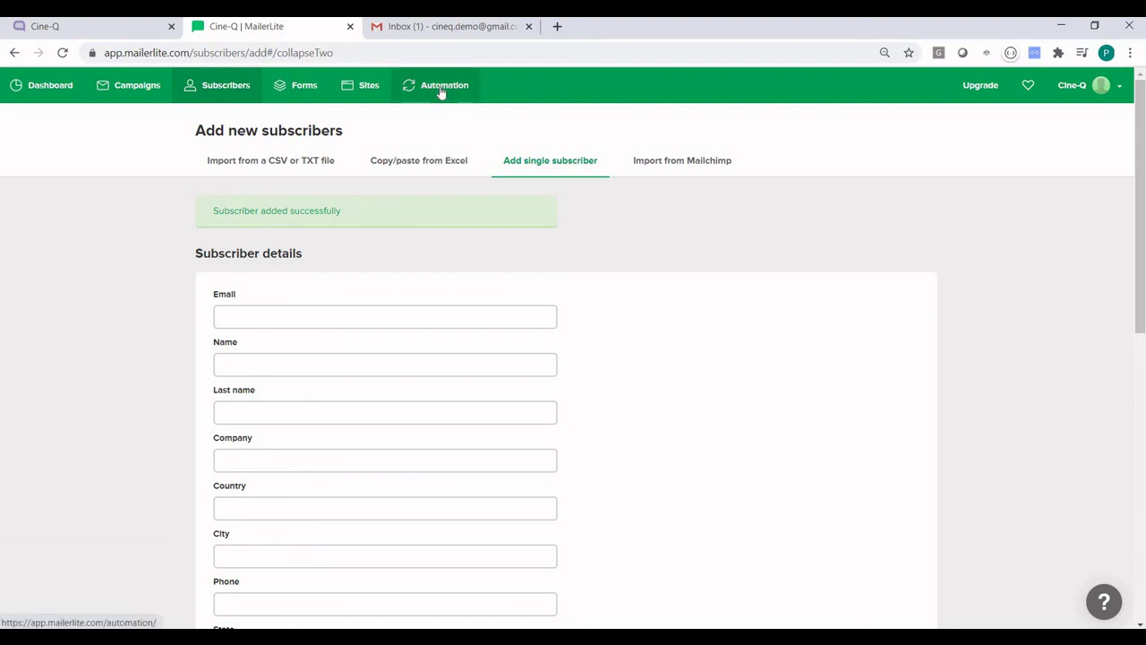
{"action": "key", "text": "ctrl+Tab"}
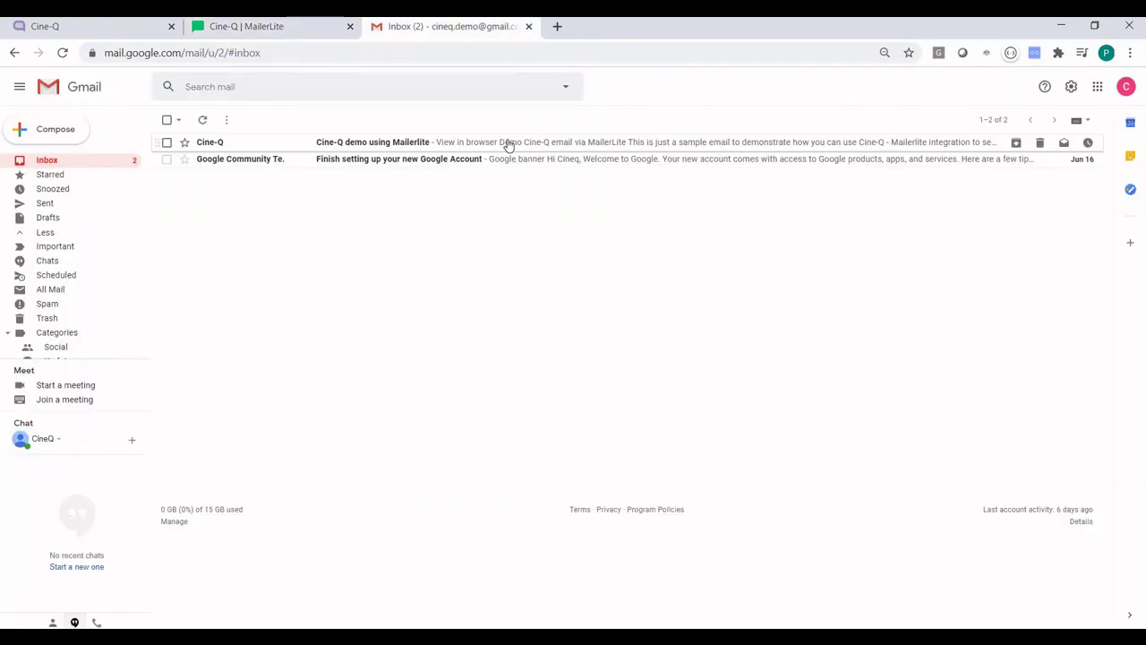
{"action": "left_click", "coordinate": [508, 144]}
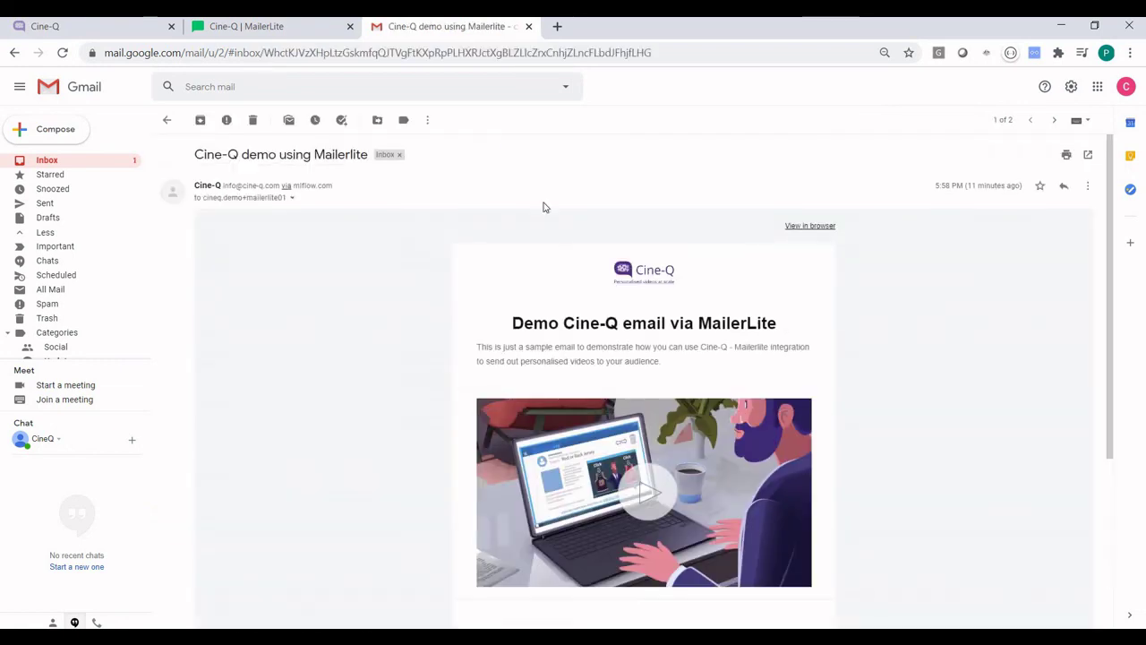
{"action": "scroll", "coordinate": [757, 497], "scroll_direction": "down", "scroll_amount": 1}
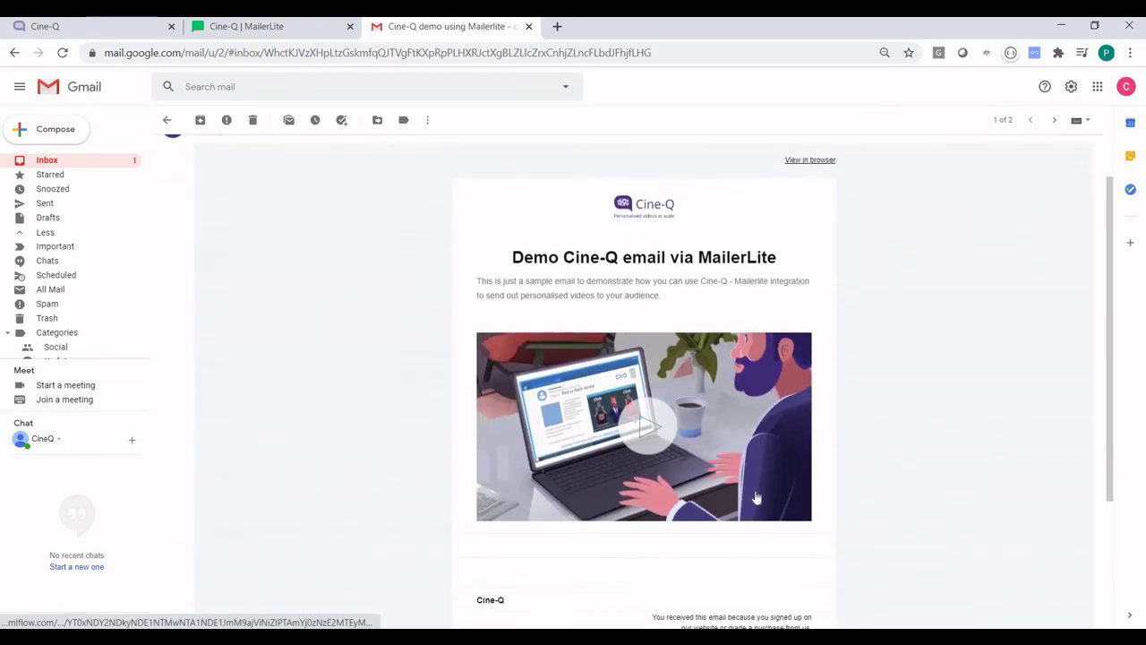
{"action": "left_click", "coordinate": [642, 402]}
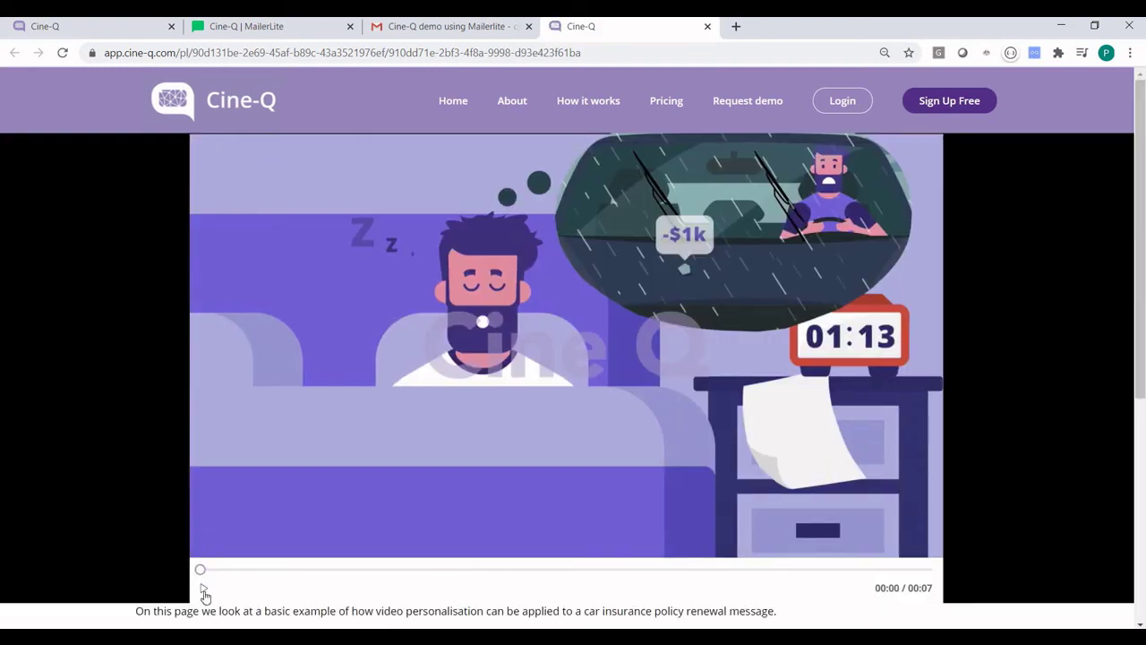
Step: Play the personalised video through to its renewal message and follow the Renew Online link
{"action": "left_click", "coordinate": [203, 590]}
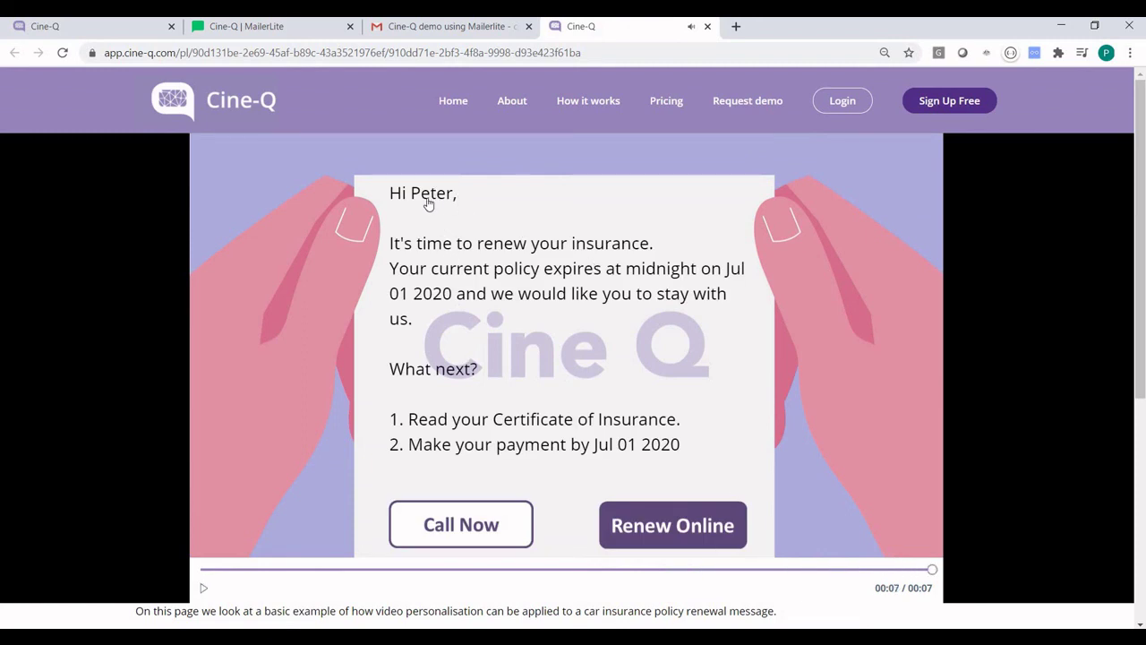
{"action": "left_click", "coordinate": [690, 537]}
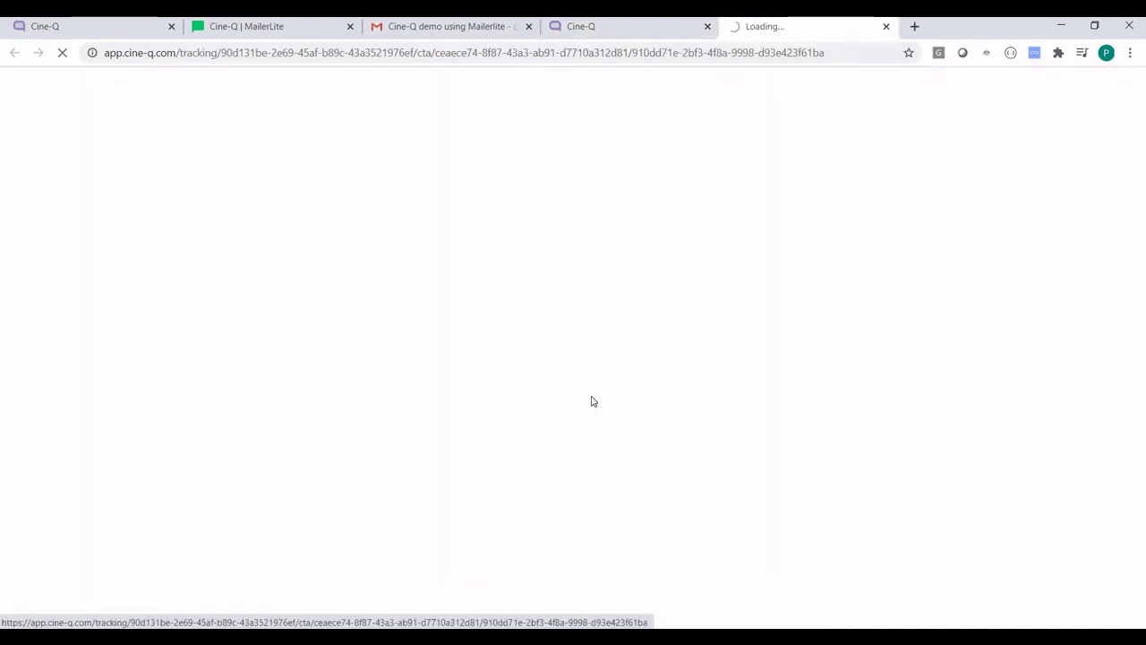
Step: Check the video page and the loaded cine-q.com homepage, then return to MailerLite
{"action": "left_click", "coordinate": [614, 32]}
{"action": "left_click", "coordinate": [788, 26]}
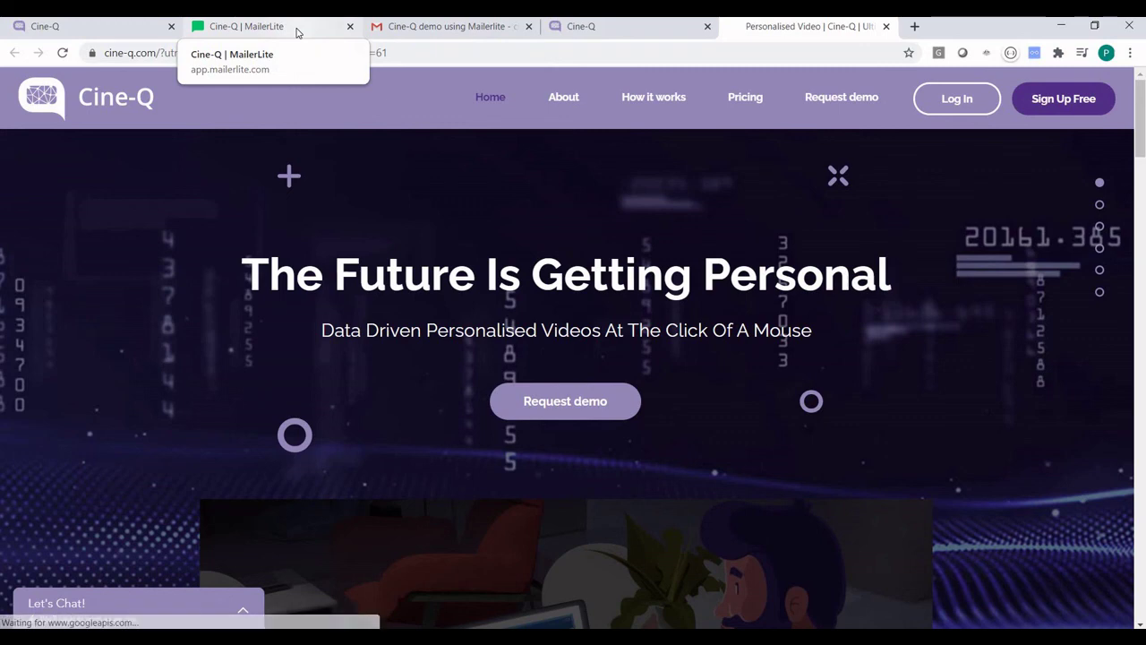
{"action": "left_click", "coordinate": [298, 33]}
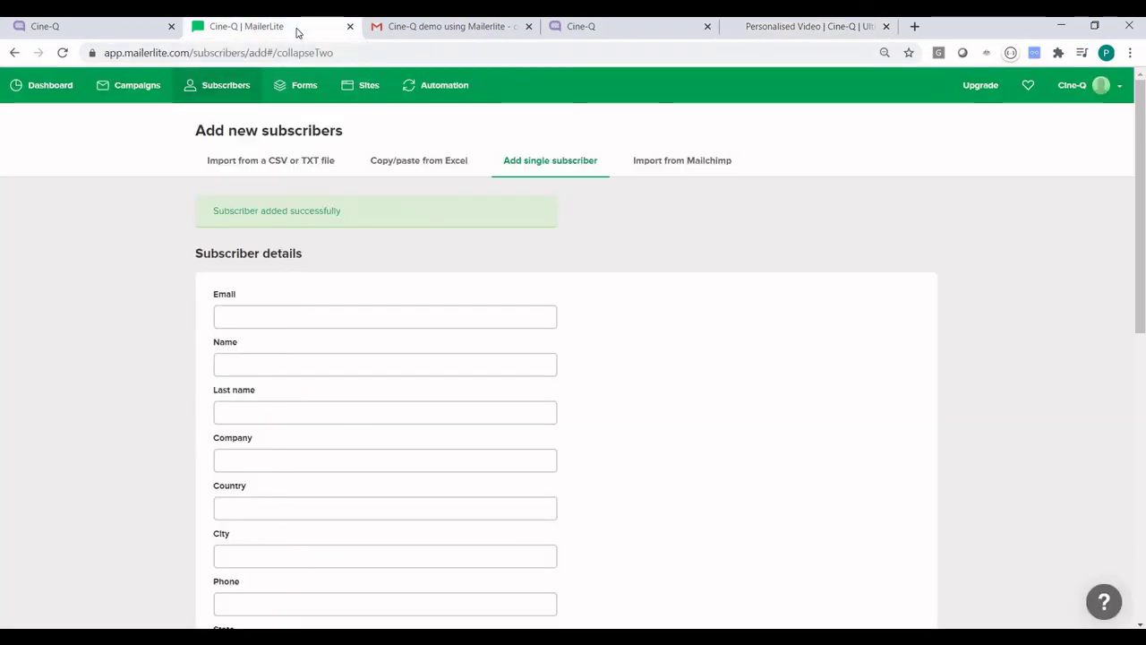